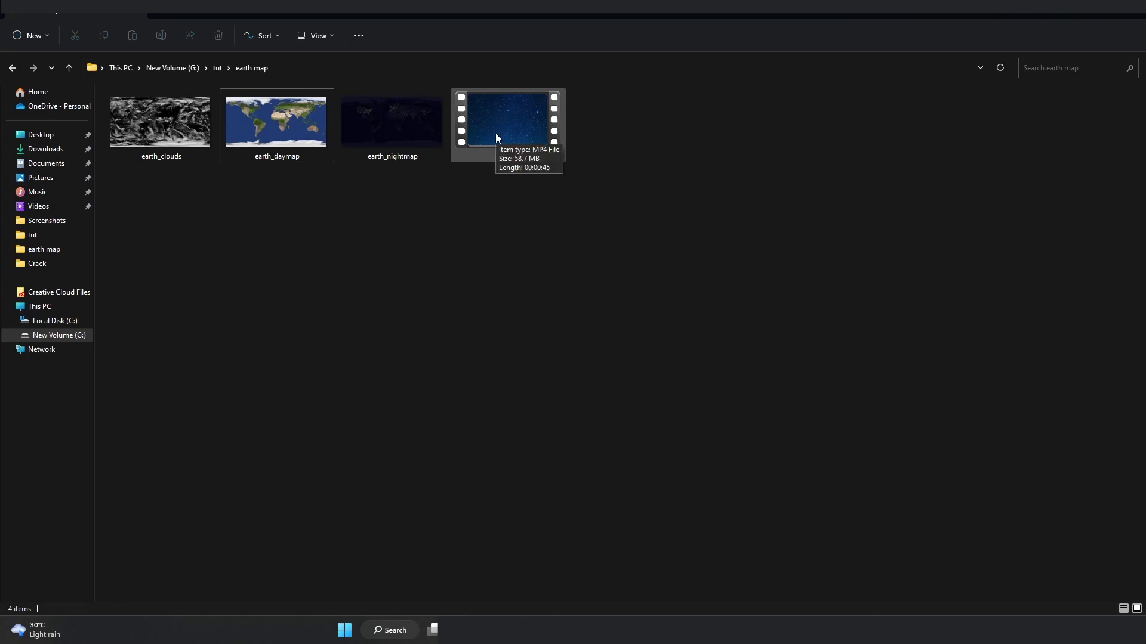
# Preview earth_daymap, earth_nightmap, earth_clouds and the stars1 video from the earth map folder
pyautogui.doubleClick(307, 121)
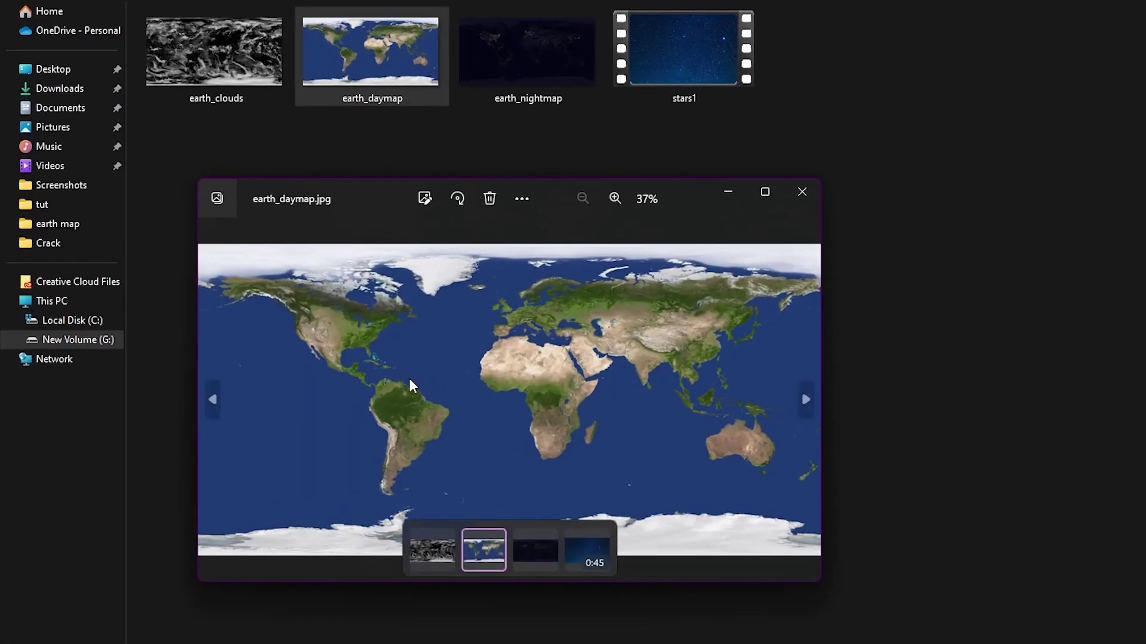
pyautogui.click(533, 537)
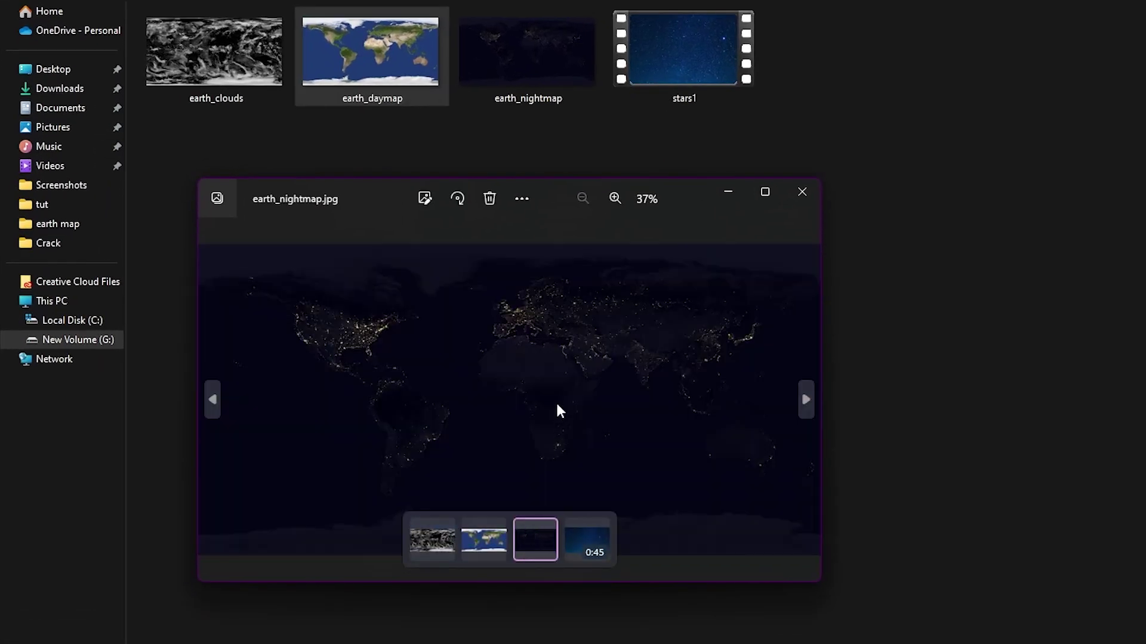
pyautogui.click(430, 538)
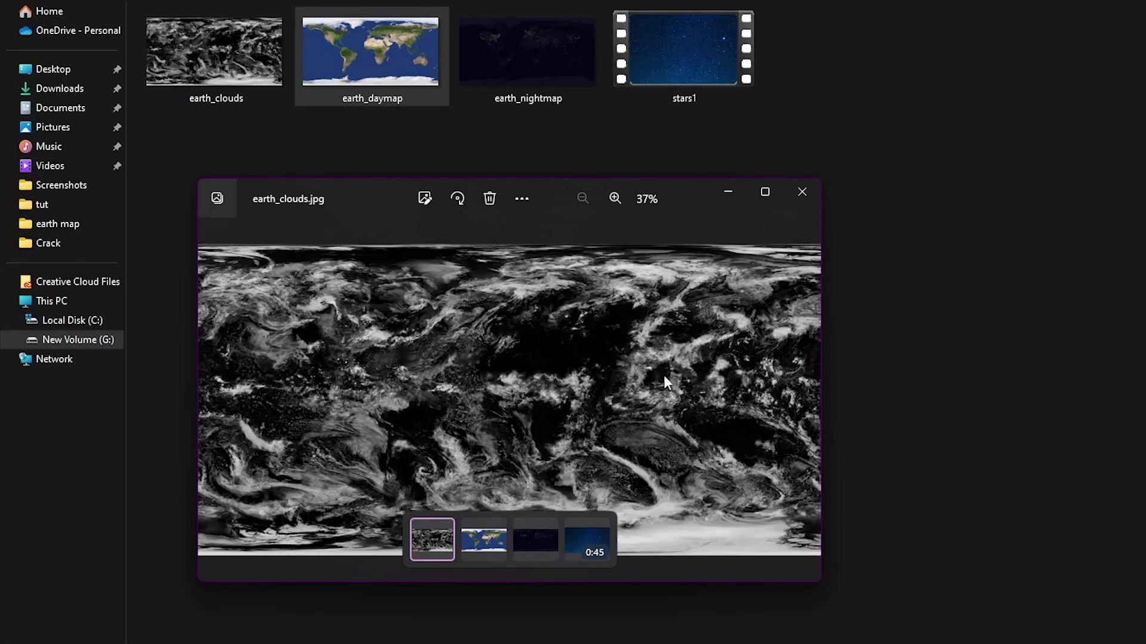
pyautogui.click(587, 541)
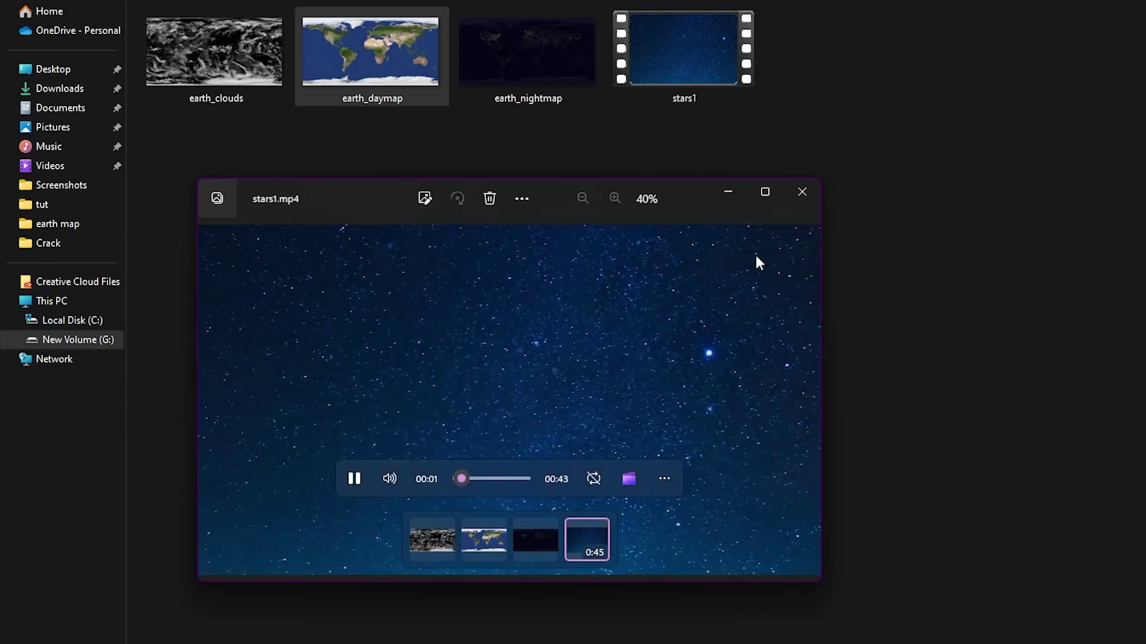
pyautogui.click(802, 192)
# Import all four files of the earth map folder into the Premiere Pro project
pyautogui.moveTo(832, 145); pyautogui.dragTo(221, 52)
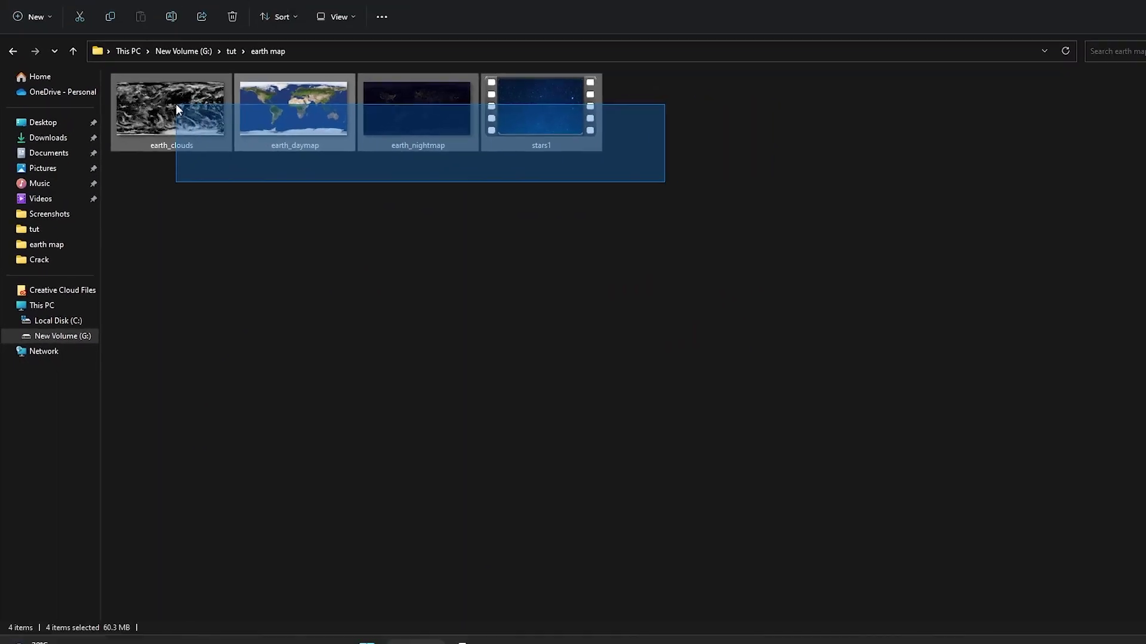
pyautogui.moveTo(175, 107); pyautogui.dragTo(175, 108)
pyautogui.moveTo(176, 109); pyautogui.dragTo(249, 202)
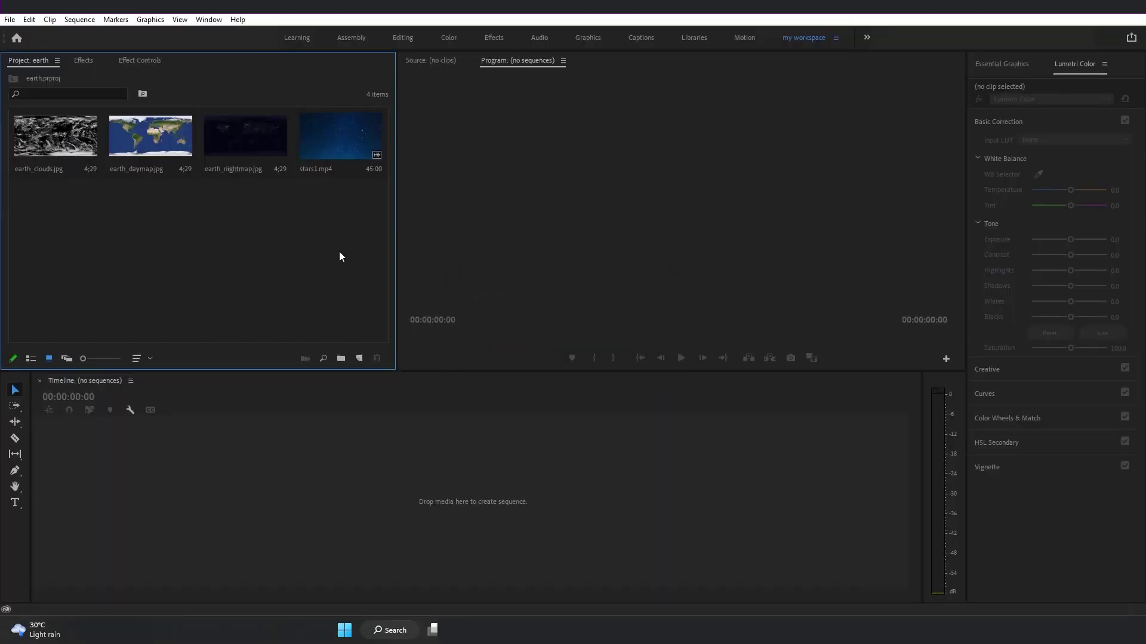
# Create a new sequence from the custom 1080p preset with a 1920 x 1080 frame at 23.976 fps
pyautogui.click(359, 358)
pyautogui.click(378, 374)
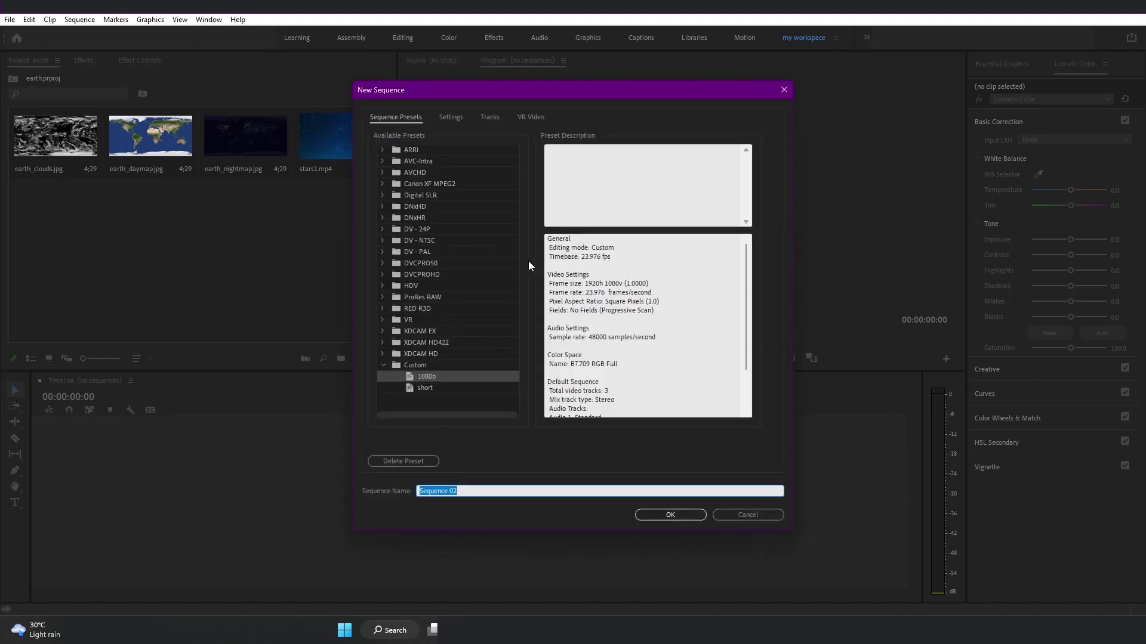
pyautogui.click(452, 117)
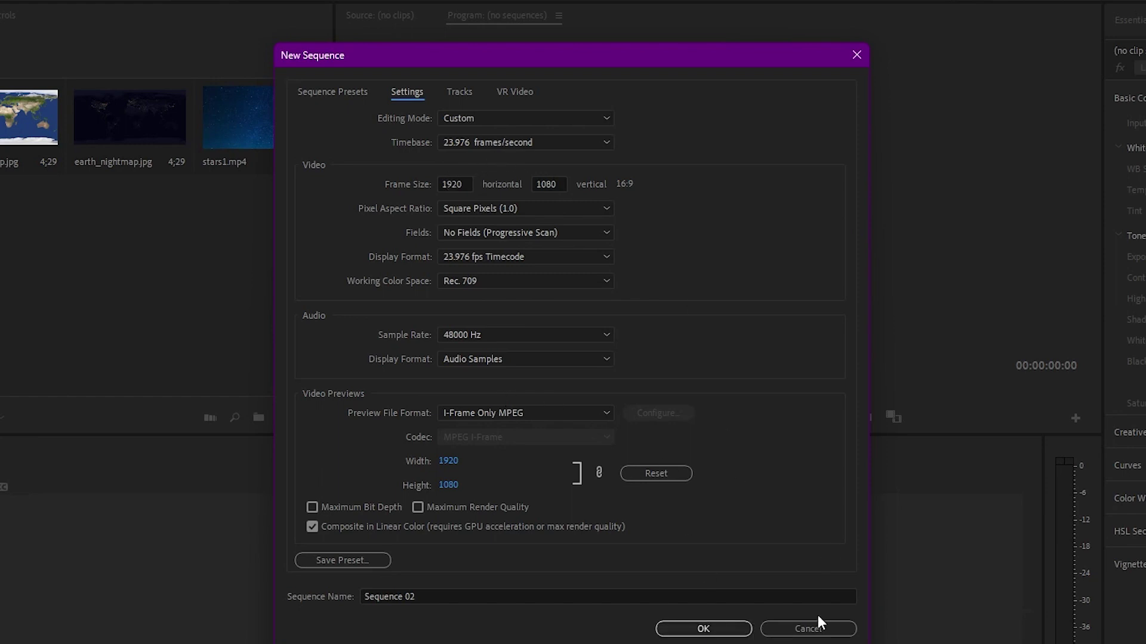
pyautogui.click(728, 629)
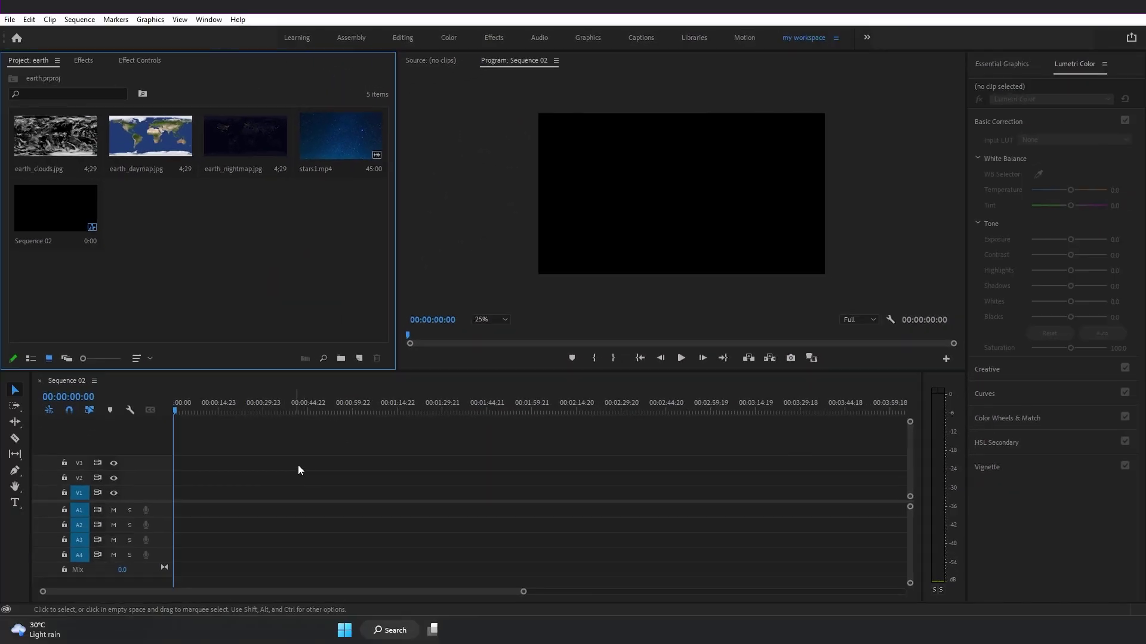
# Place earth_daymap.jpg at the start of track V2 and extend the clip to about 45 seconds
pyautogui.click(163, 143)
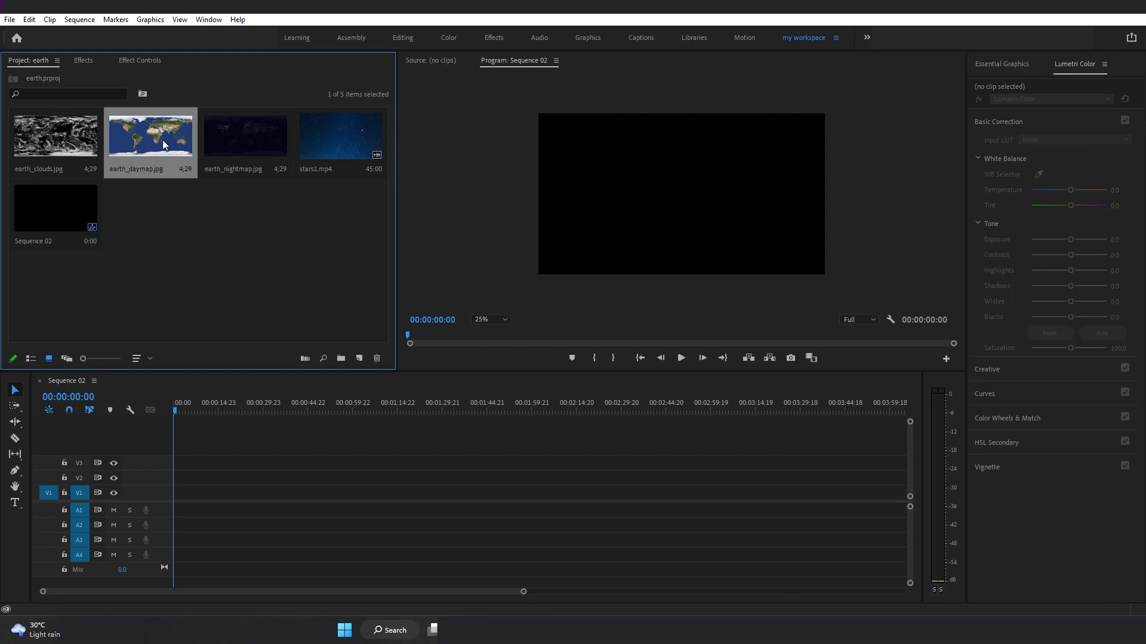
pyautogui.moveTo(158, 133); pyautogui.dragTo(312, 480)
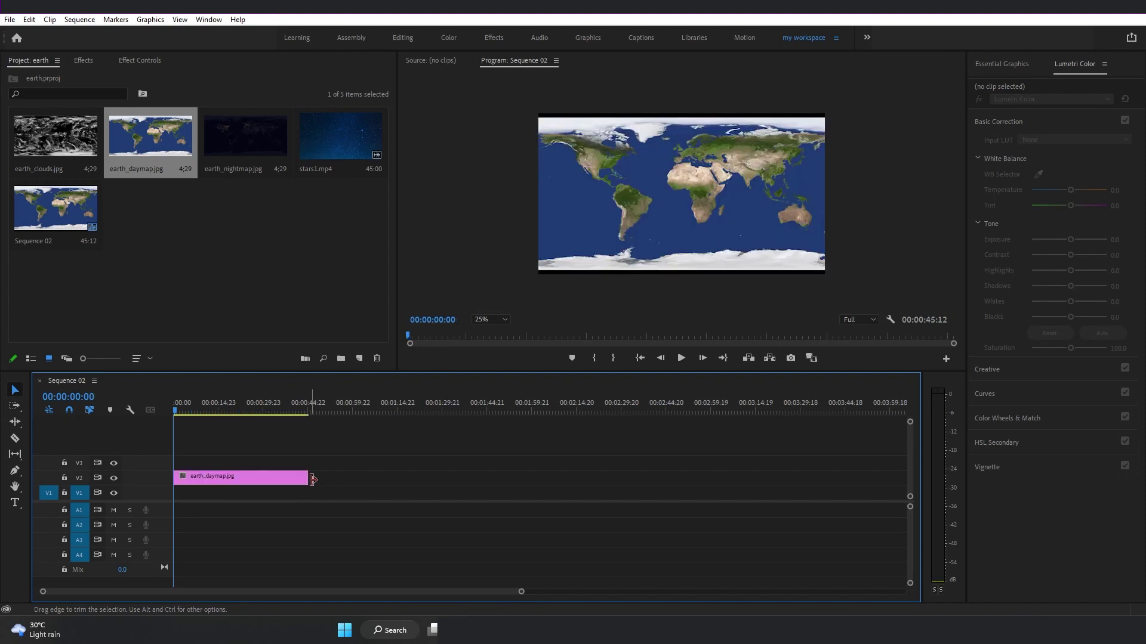
pyautogui.click(233, 477)
pyautogui.press('=')
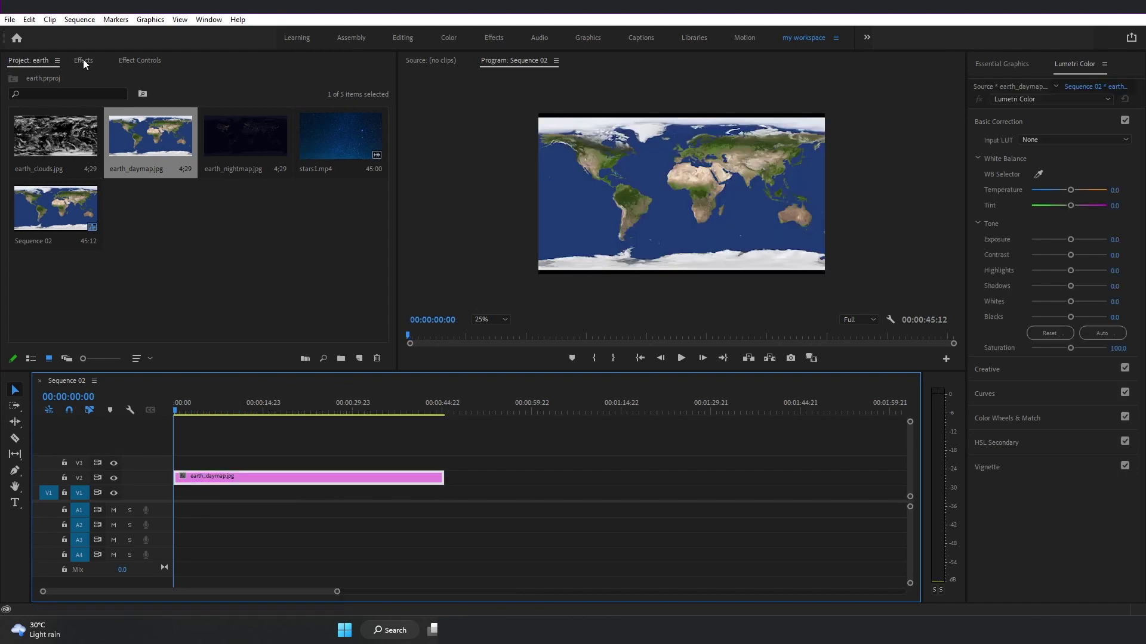
# Apply the Offset effect to the earth_daymap.jpg clip and show its effect settings
pyautogui.click(82, 60)
pyautogui.write('offset')
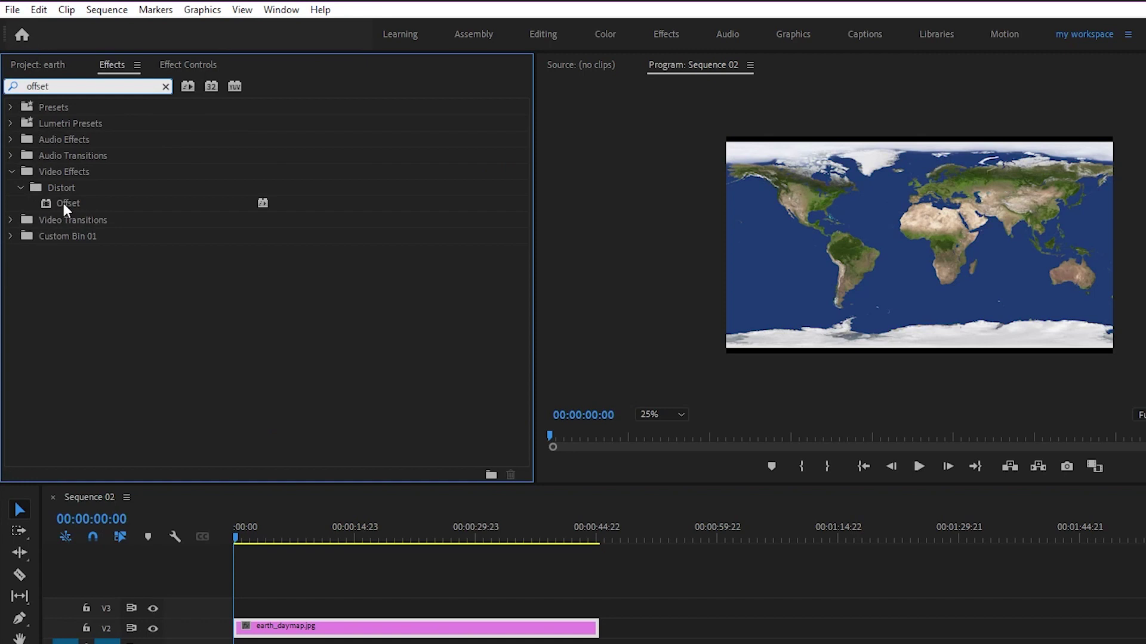
pyautogui.moveTo(63, 202); pyautogui.dragTo(335, 629)
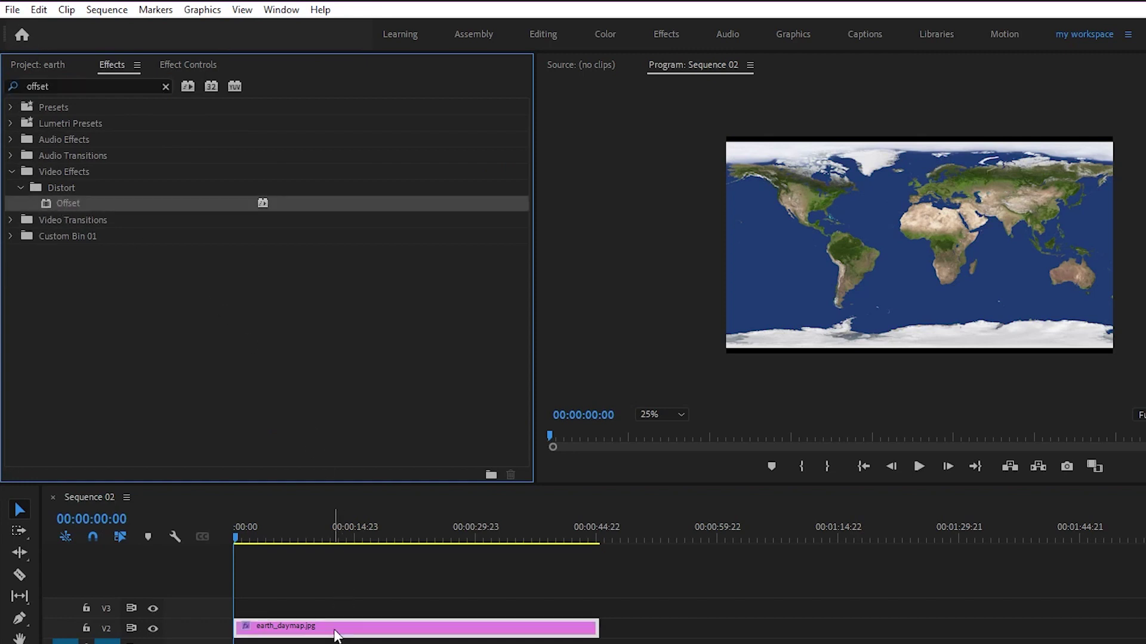
pyautogui.click(199, 64)
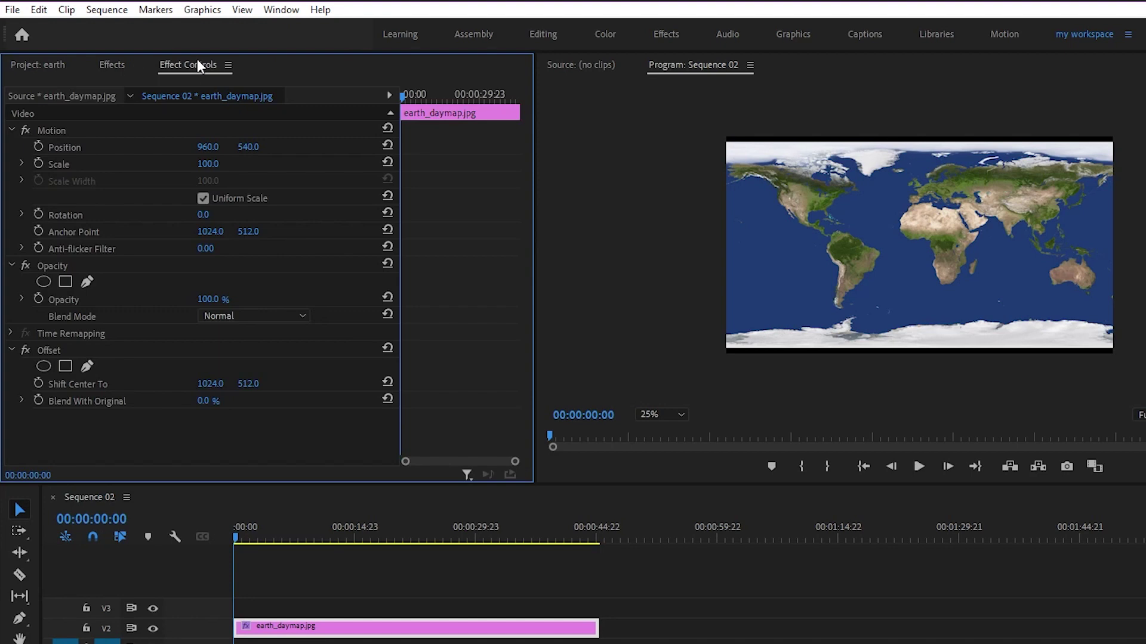
# Keyframe Offset's Shift Center To at the clip start and, with a larger horizontal value, at 00:00:44:09
pyautogui.click(100, 353)
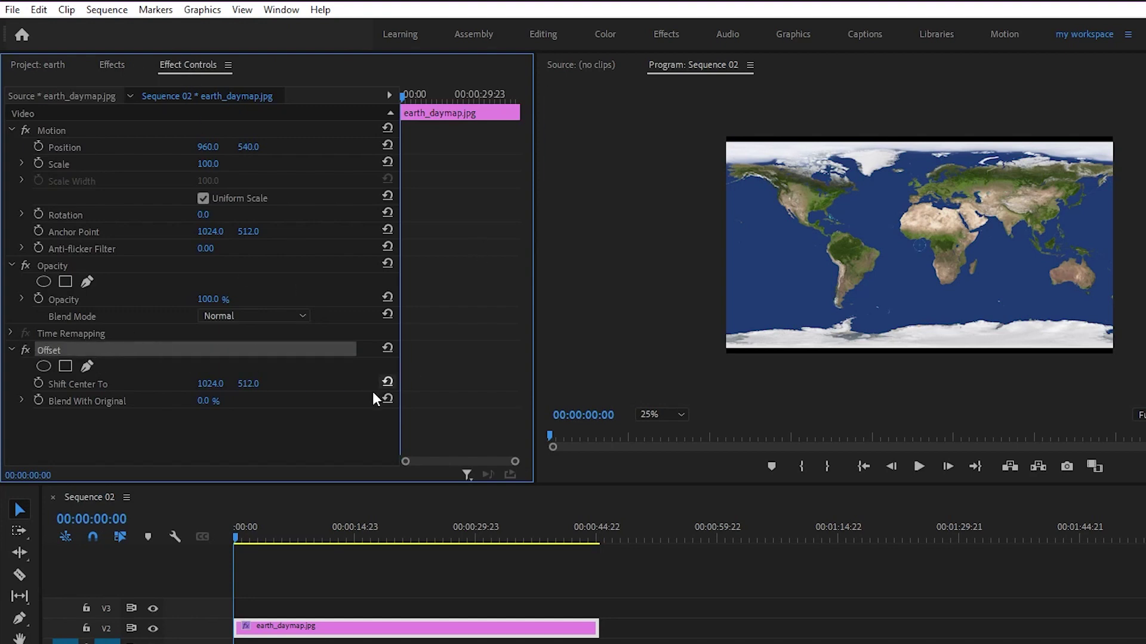
pyautogui.click(38, 382)
pyautogui.moveTo(407, 93); pyautogui.dragTo(451, 435)
pyautogui.click(323, 534)
pyautogui.moveTo(327, 532); pyautogui.dragTo(591, 537)
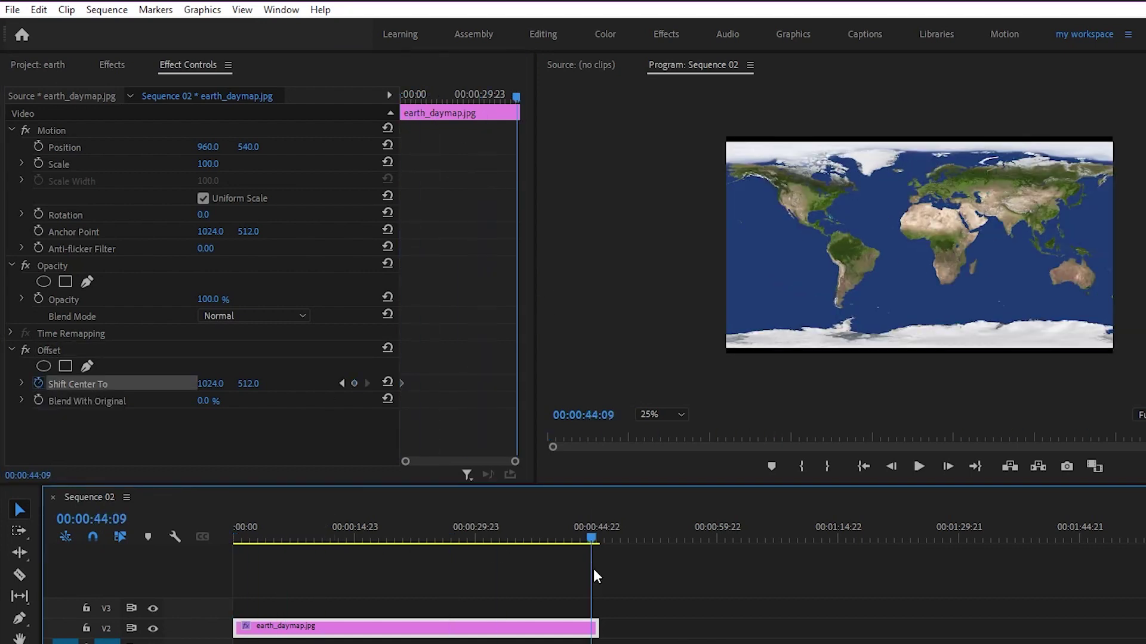
pyautogui.click(213, 382)
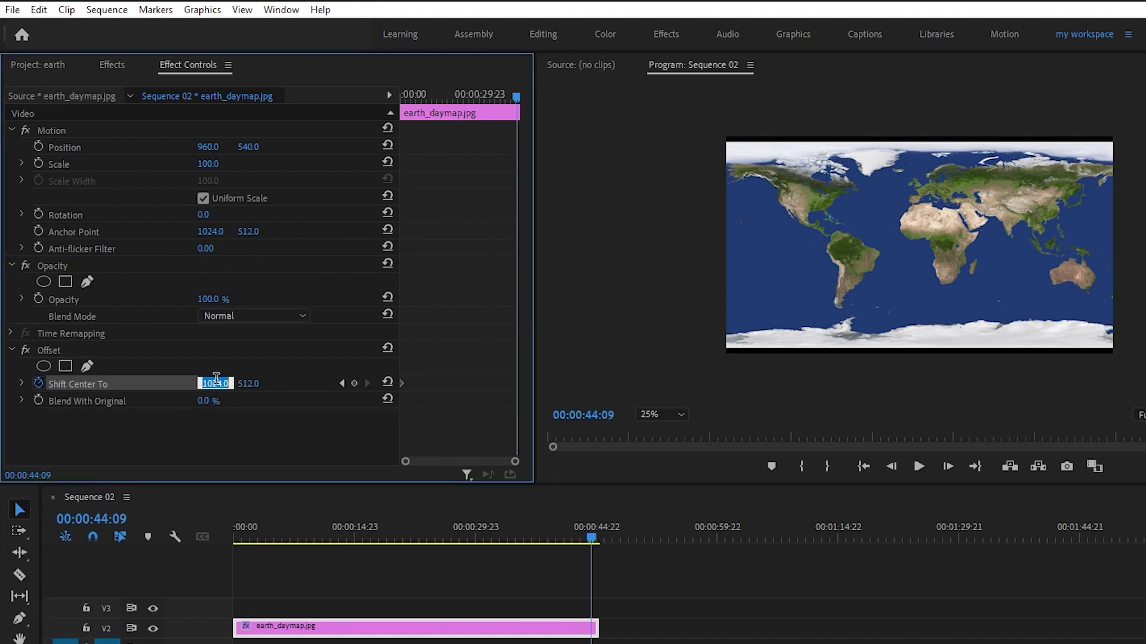
pyautogui.write('5')
pyautogui.click(368, 546)
# Play the sequence from the start for a few seconds to check the map's horizontal scrolling
pyautogui.press('Home')
pyautogui.moveTo(236, 533); pyautogui.dragTo(206, 549)
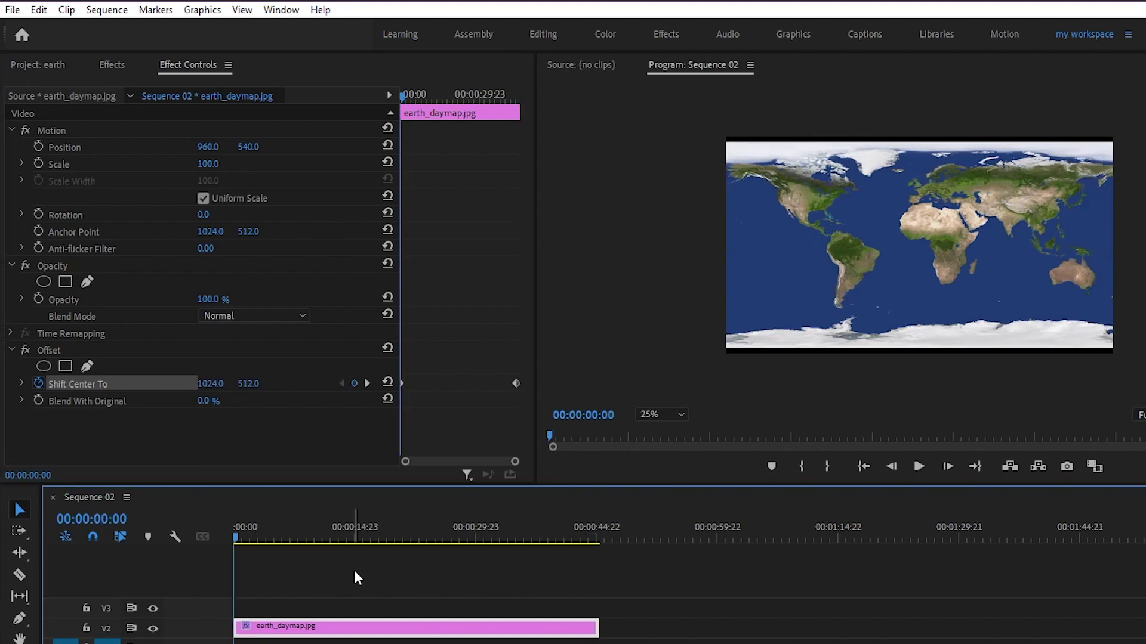
pyautogui.press('space')
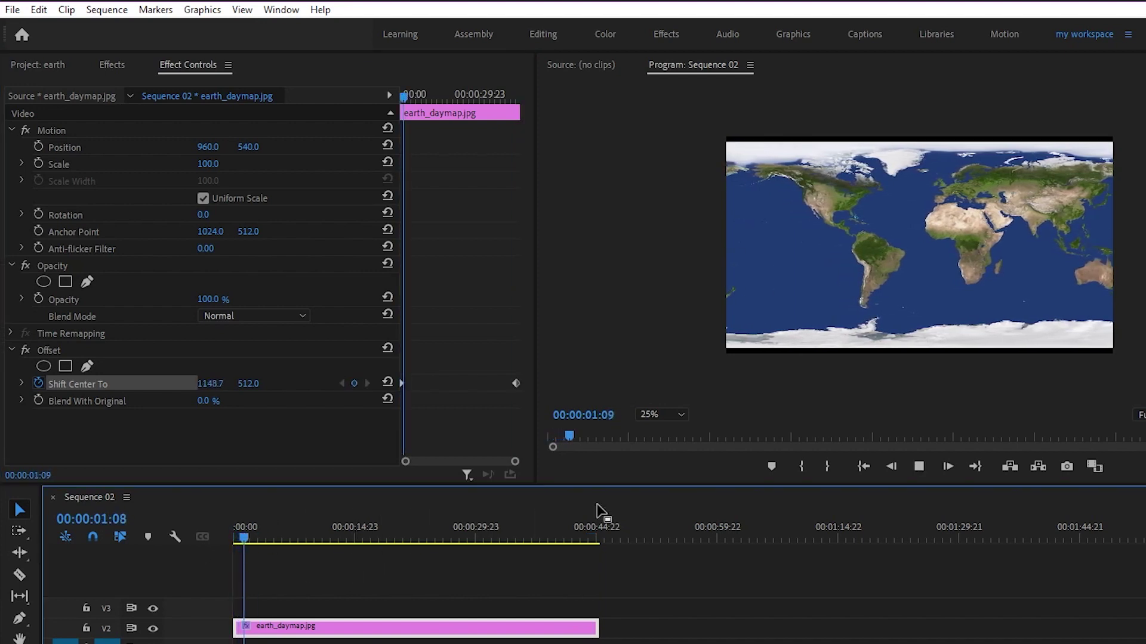
pyautogui.press('space')
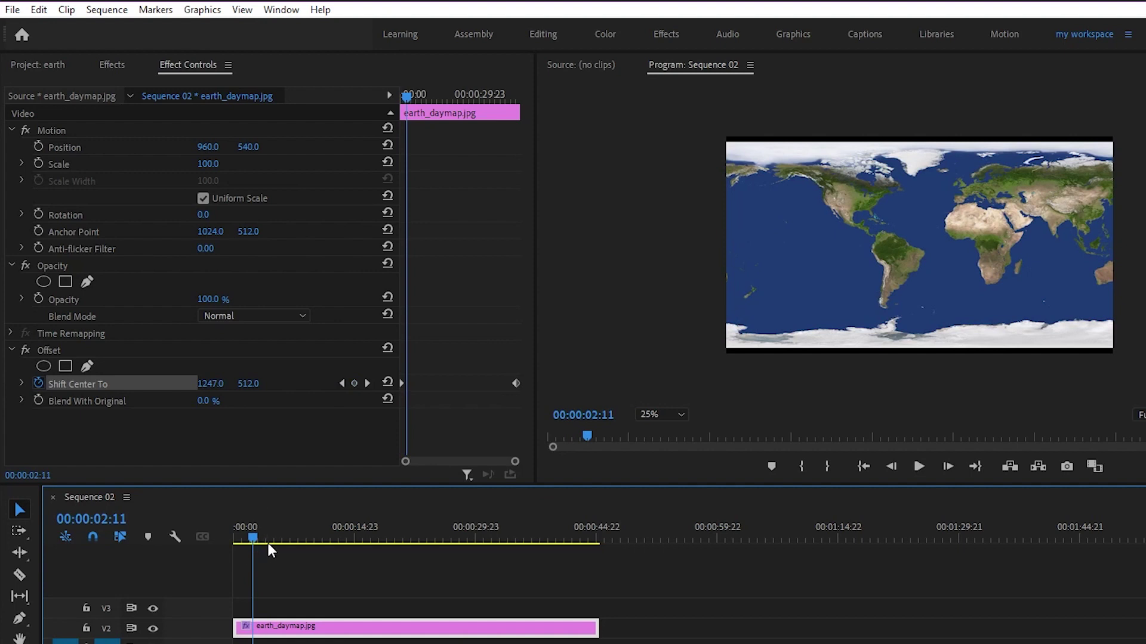
# Create a 1920 x 1080 black video at 23.976 fps and place it on V4 over the full length of earth_daymap.jpg
pyautogui.click(37, 64)
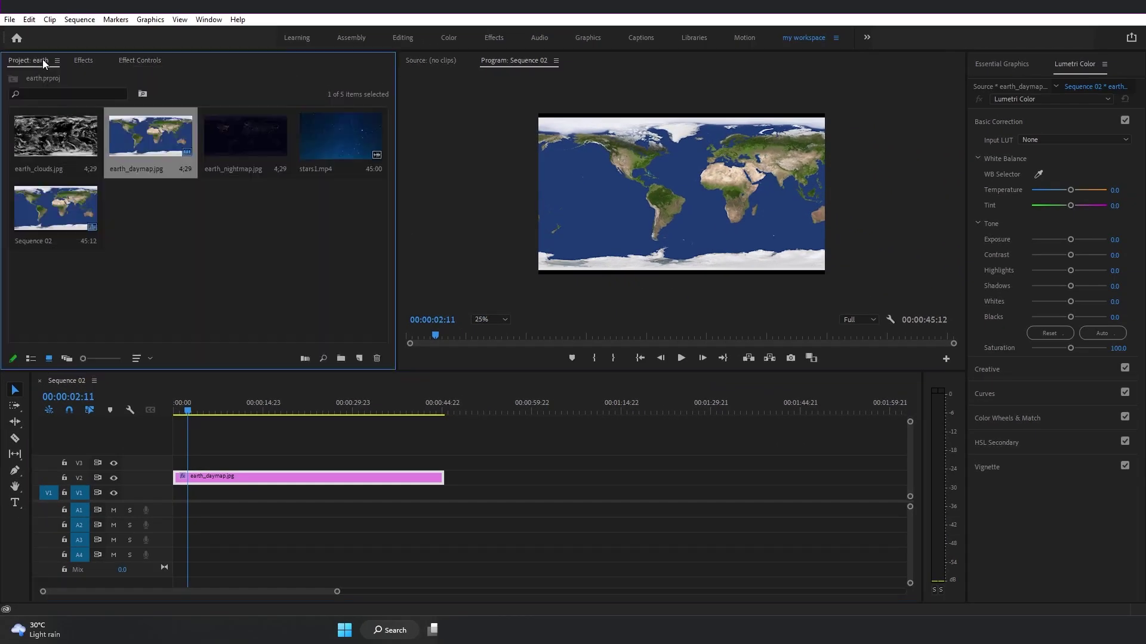
pyautogui.click(359, 358)
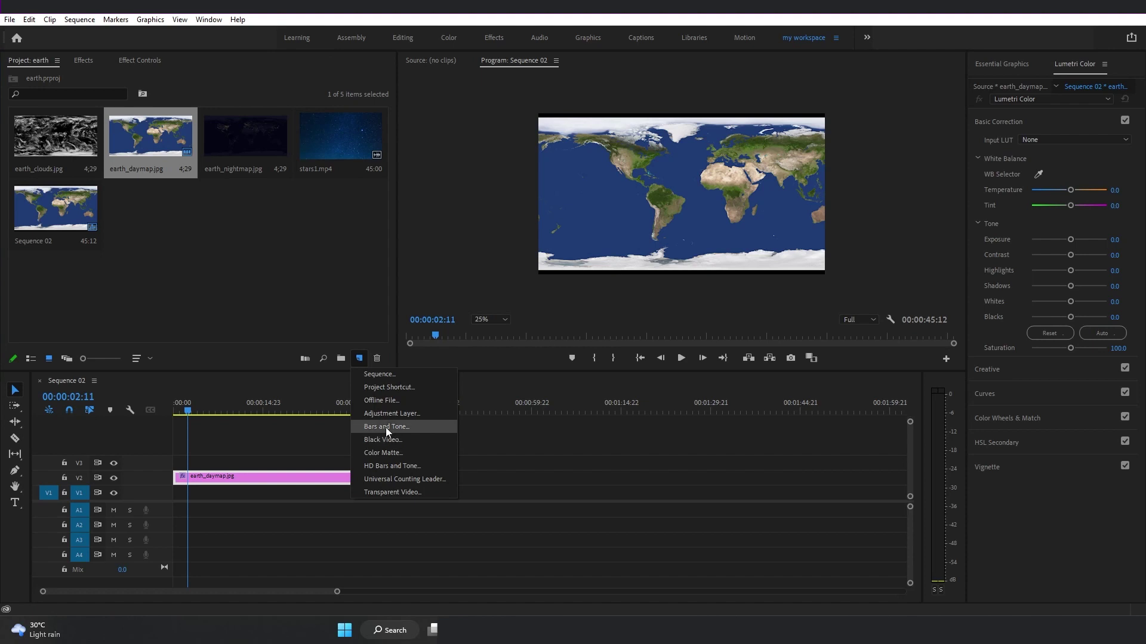
pyautogui.click(381, 442)
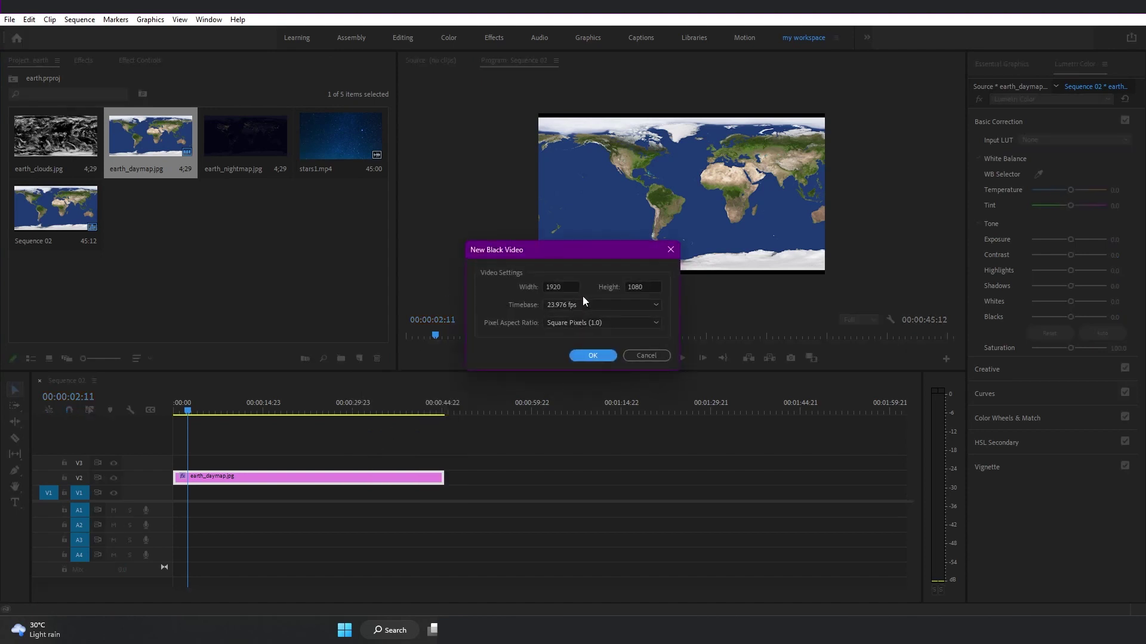
pyautogui.click(581, 356)
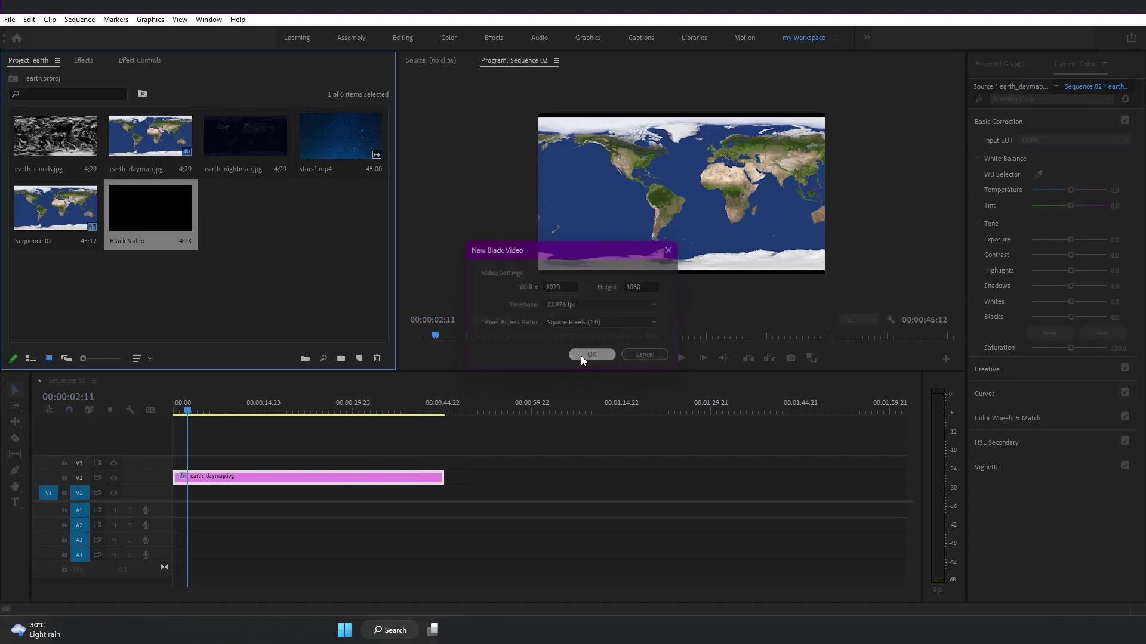
pyautogui.moveTo(147, 204); pyautogui.dragTo(442, 467)
pyautogui.click(298, 448)
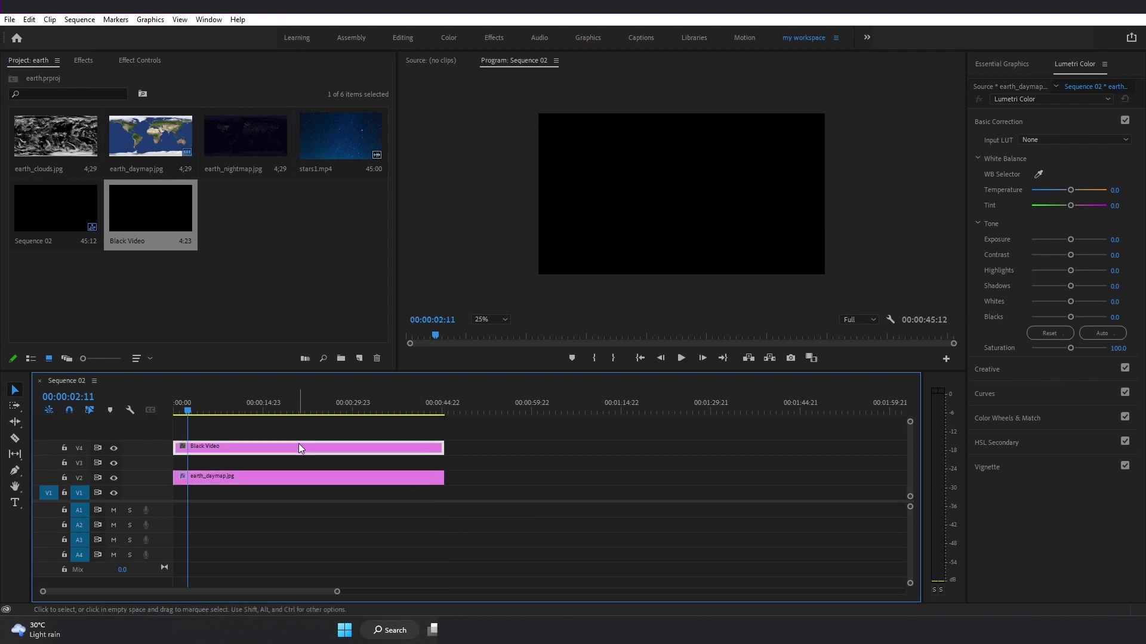
# Apply the Circle effect to the Black Video clip on V4
pyautogui.click(84, 60)
pyautogui.click(48, 77)
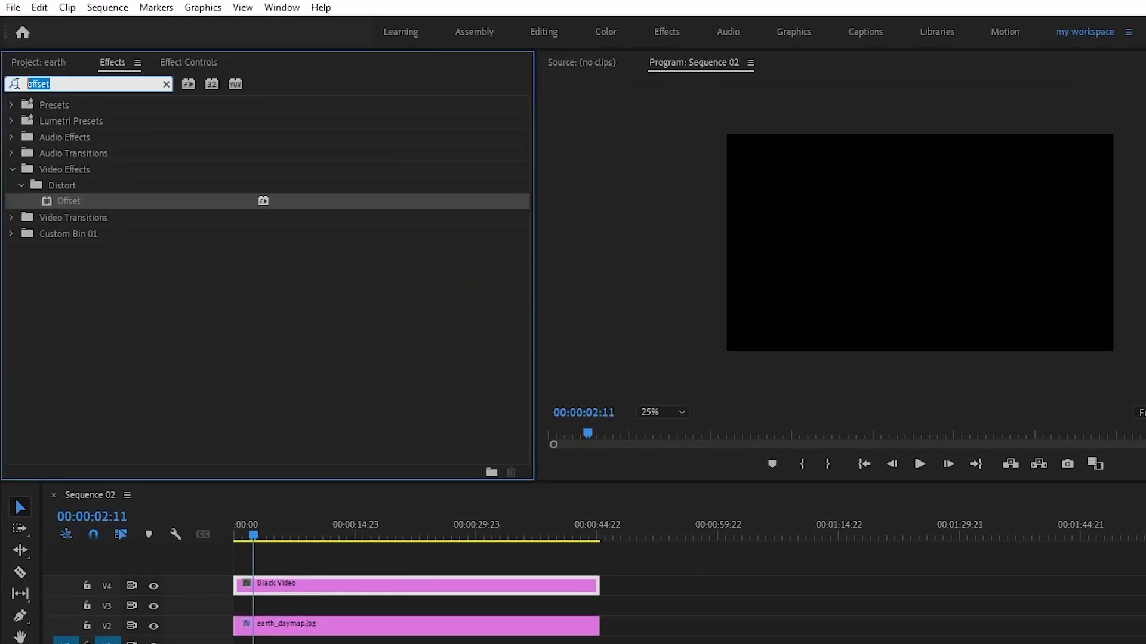
pyautogui.write('circle')
pyautogui.moveTo(63, 202); pyautogui.dragTo(310, 587)
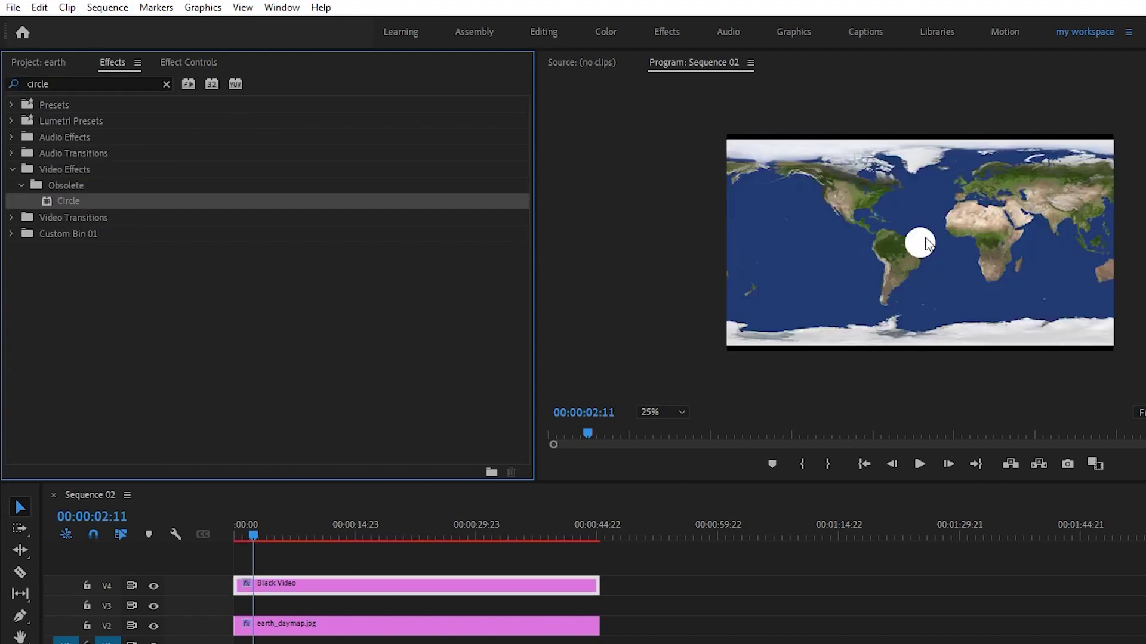
# Set the radius of the Black Video clip's Circle effect to 490
pyautogui.click(181, 64)
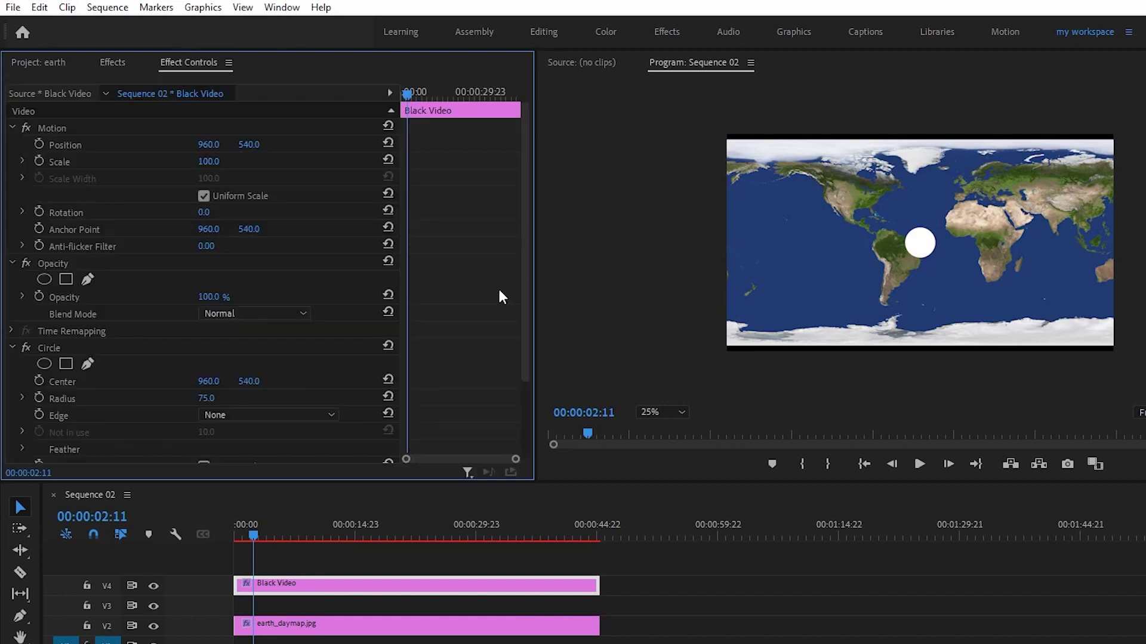
pyautogui.scroll(-3, 499, 289)
pyautogui.click(75, 250)
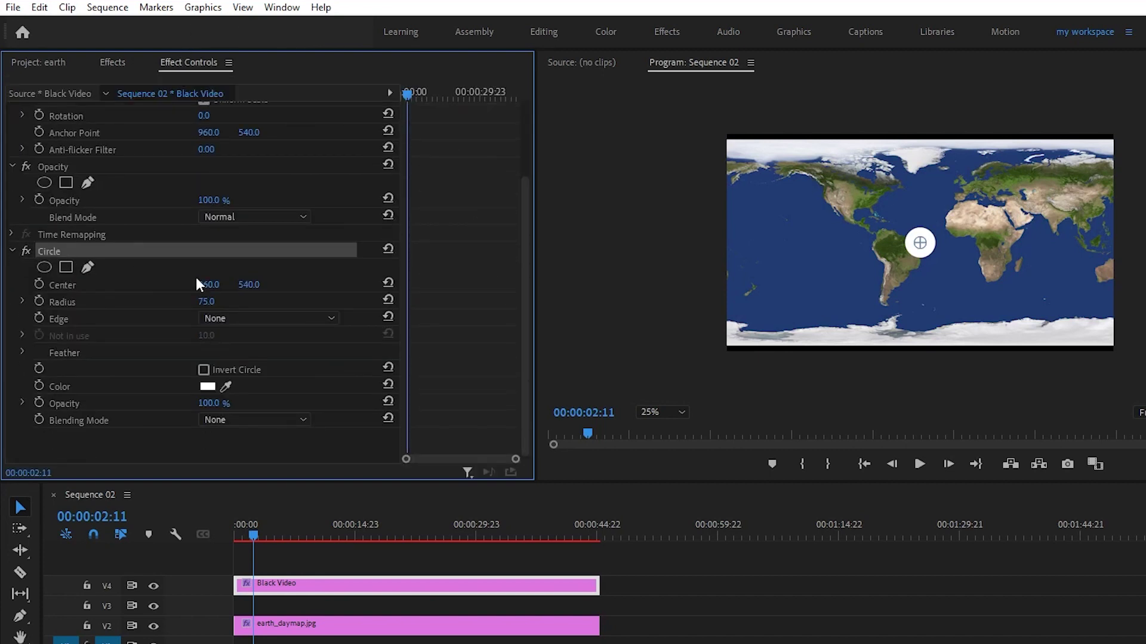
pyautogui.click(209, 301)
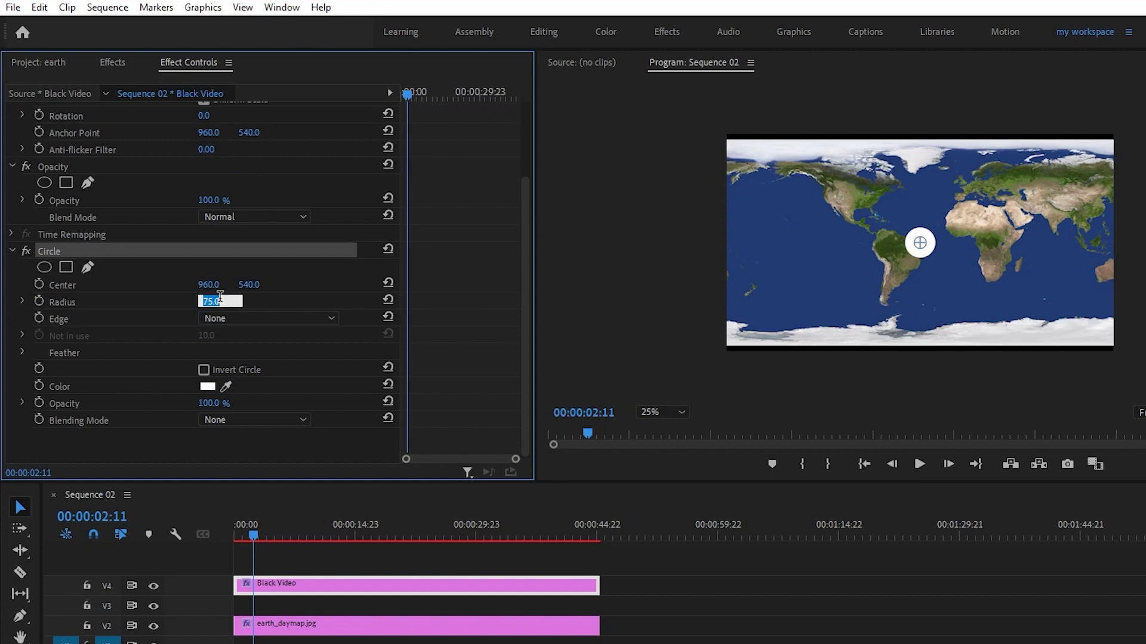
pyautogui.write('490')
pyautogui.press('Return')
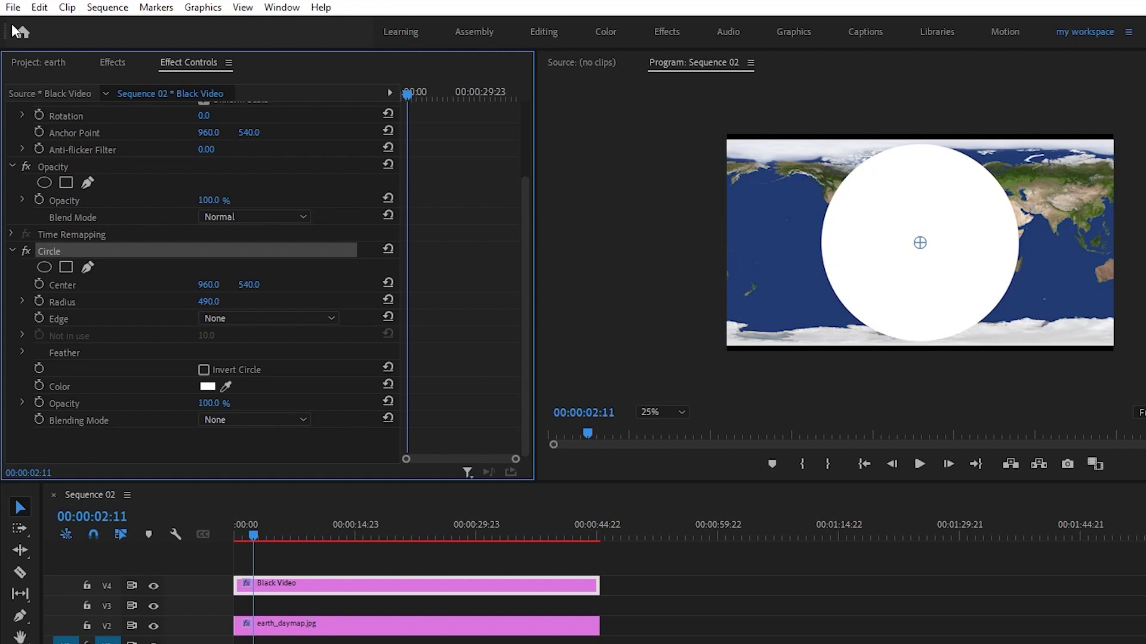
# Apply the Track Matte Key effect to the earth_daymap.jpg clip and show its matte settings
pyautogui.click(113, 62)
pyautogui.moveTo(73, 84); pyautogui.dragTo(3, 89)
pyautogui.write('track')
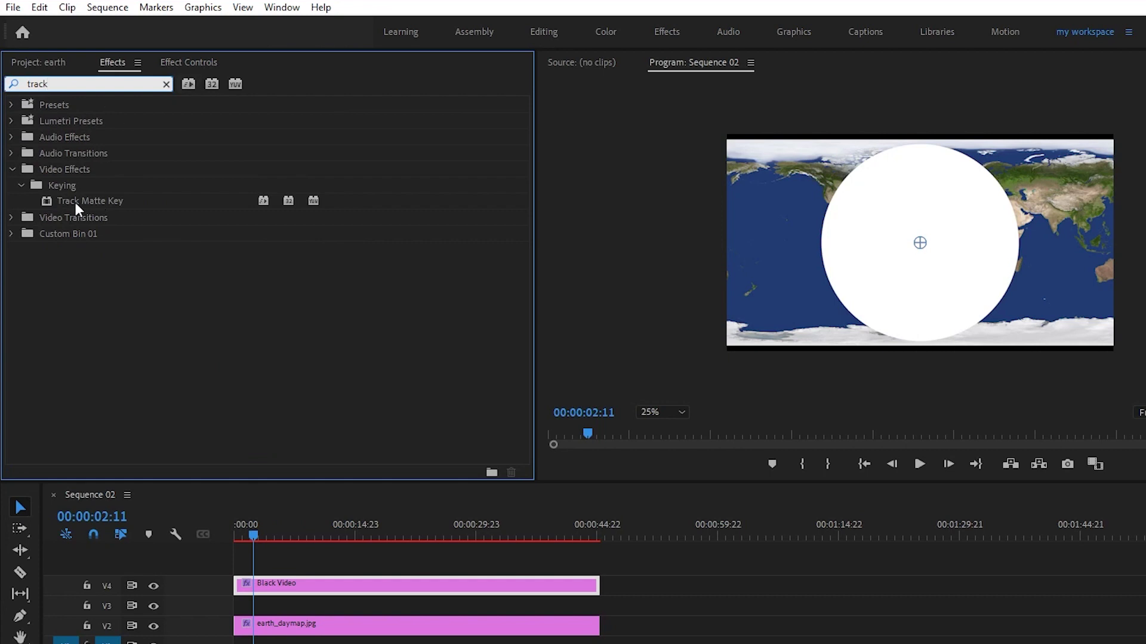
pyautogui.moveTo(75, 203); pyautogui.dragTo(306, 625)
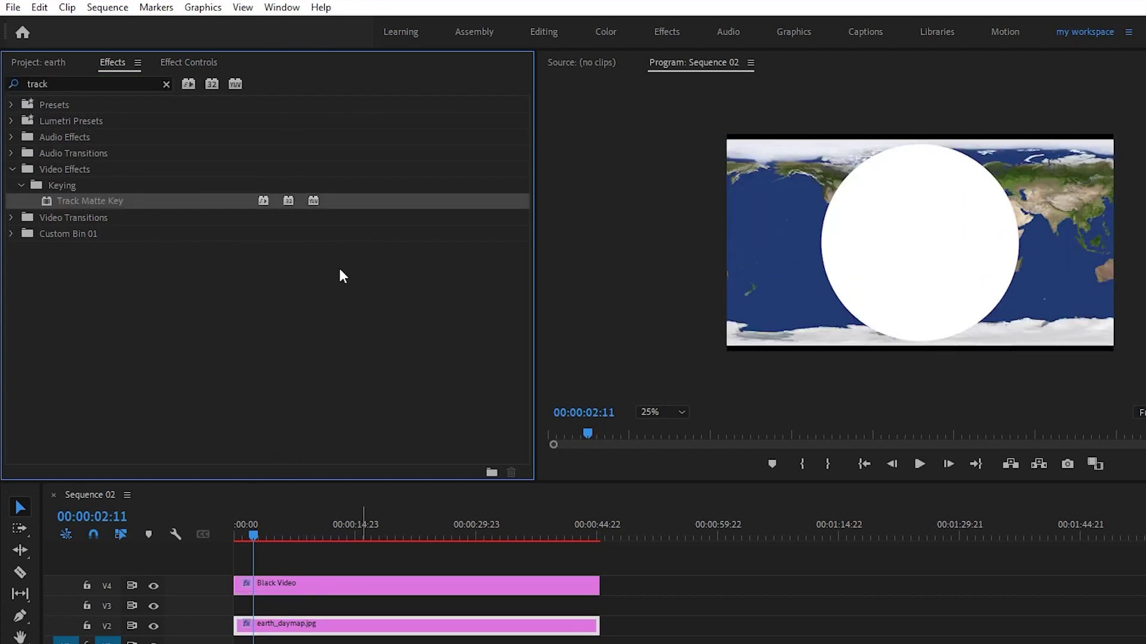
pyautogui.click(198, 62)
pyautogui.scroll(-2, 95, 360)
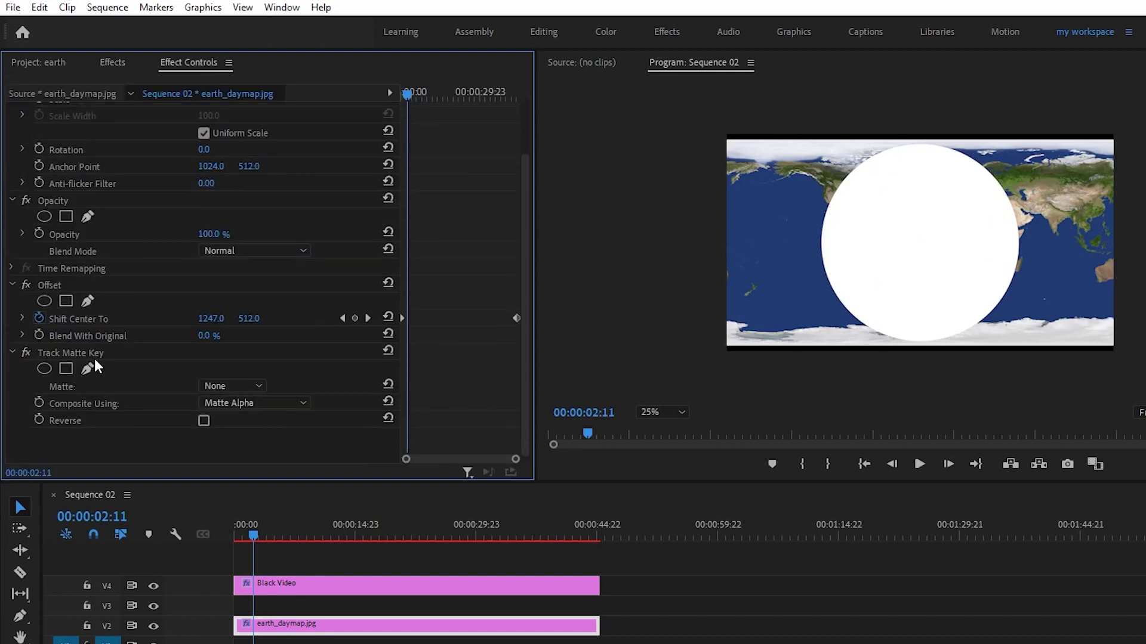
# Set the earth_daymap.jpg clip's track matte to Video 4 and play back part of the masked globe
pyautogui.click(245, 387)
pyautogui.click(230, 422)
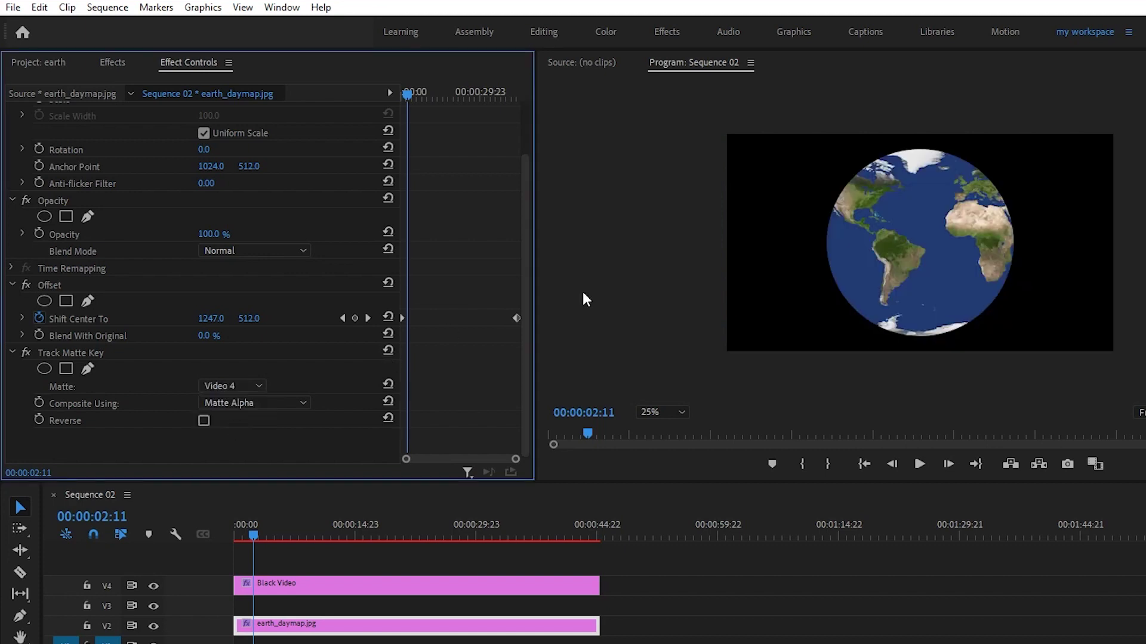
pyautogui.moveTo(256, 534); pyautogui.dragTo(243, 538)
pyautogui.press('space')
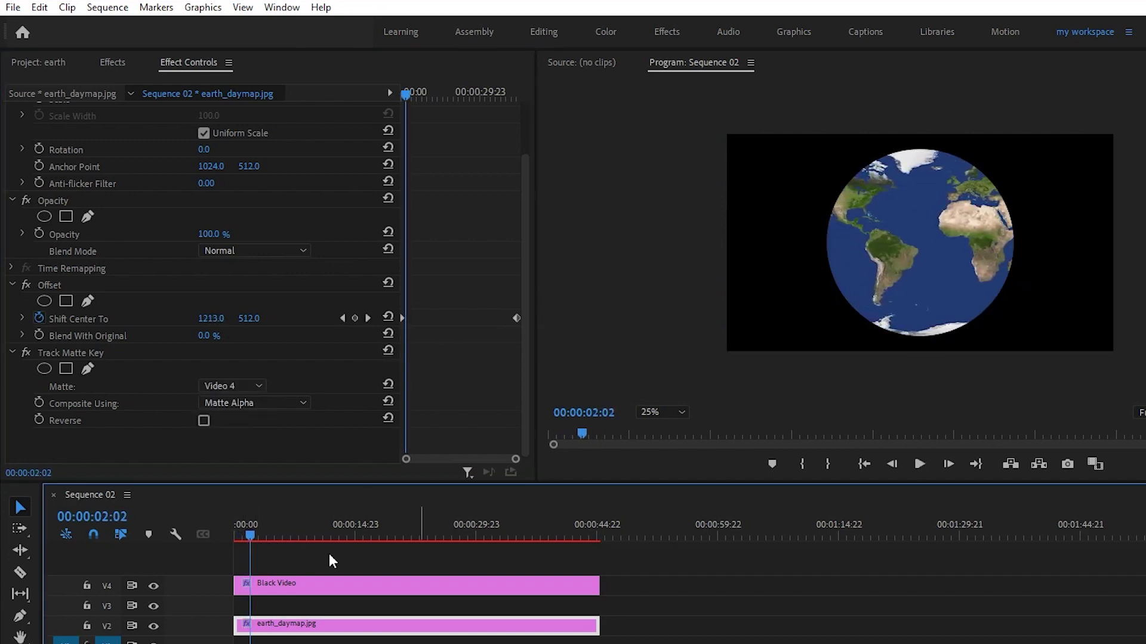
pyautogui.press('space')
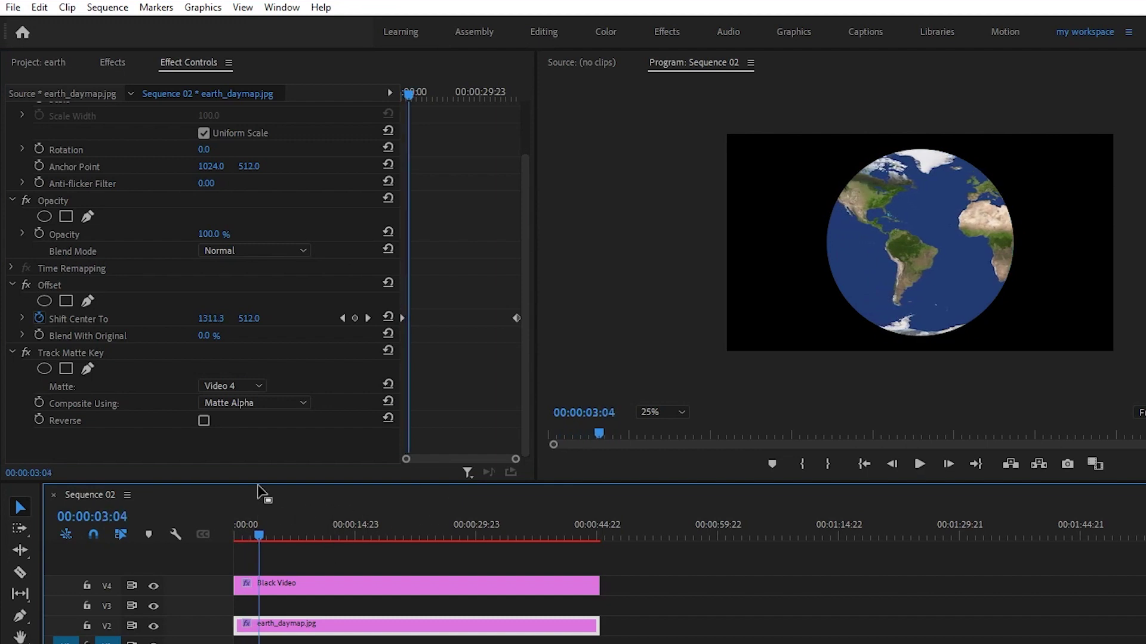
# Find the Spherize effect, apply it to the earth_daymap.jpg clip on V2 and show the clip's effect settings
pyautogui.click(112, 62)
pyautogui.moveTo(71, 84); pyautogui.dragTo(7, 88)
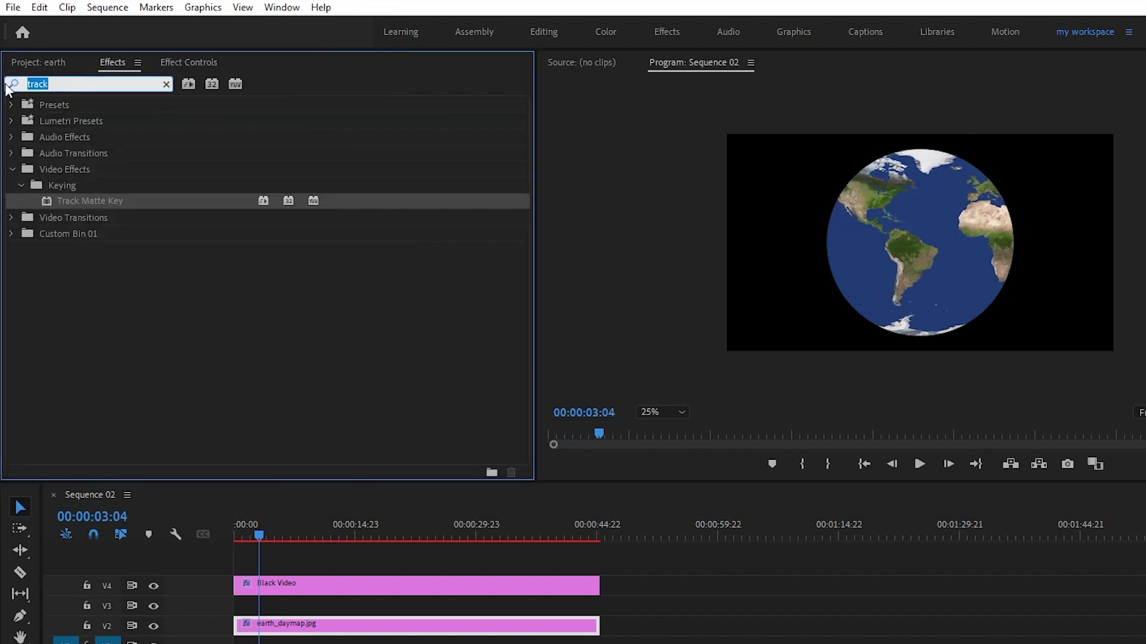
pyautogui.write('spher')
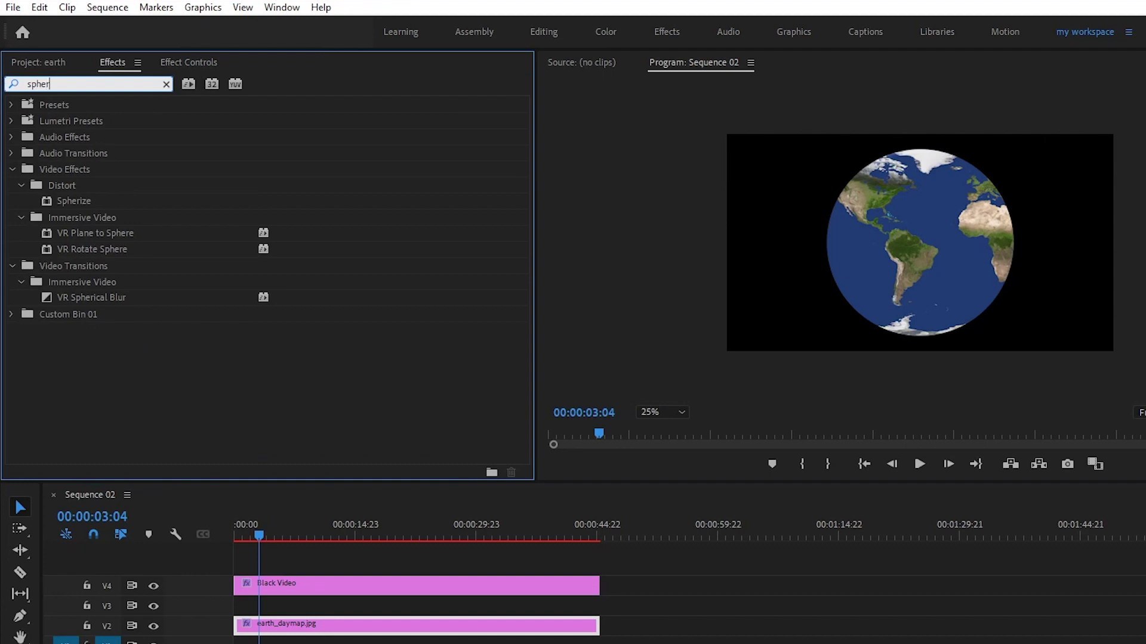
pyautogui.click(70, 202)
pyautogui.moveTo(100, 214); pyautogui.dragTo(276, 623)
pyautogui.click(198, 62)
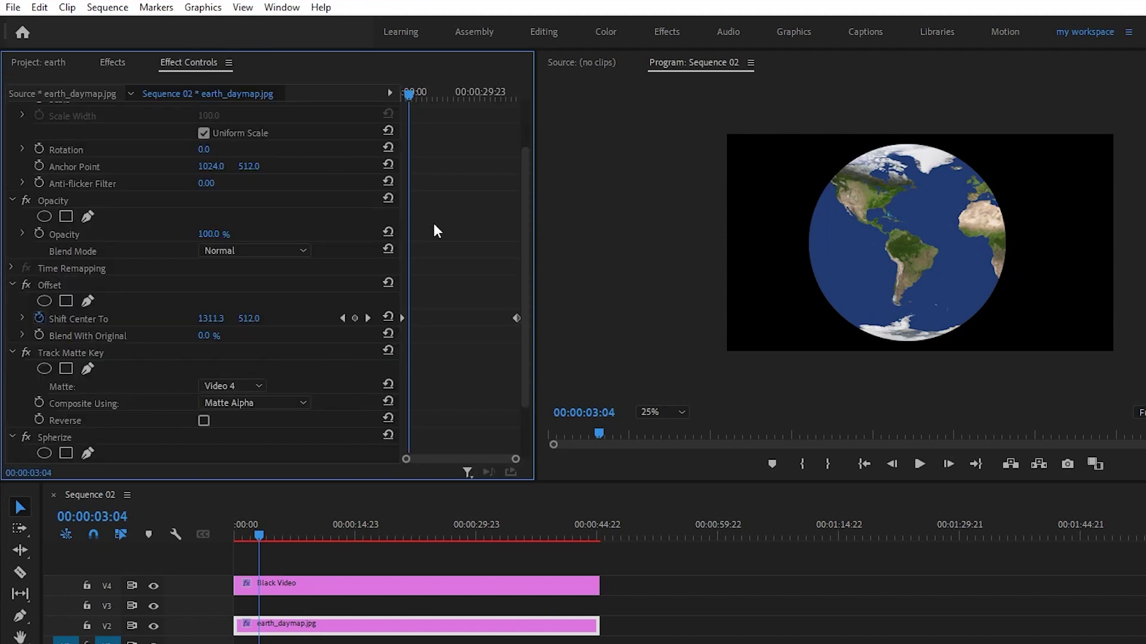
# Set the radius of the earth_daymap.jpg clip's Spherize effect to 490
pyautogui.scroll(-2, 435, 225)
pyautogui.click(197, 370)
pyautogui.click(204, 403)
pyautogui.write('49')
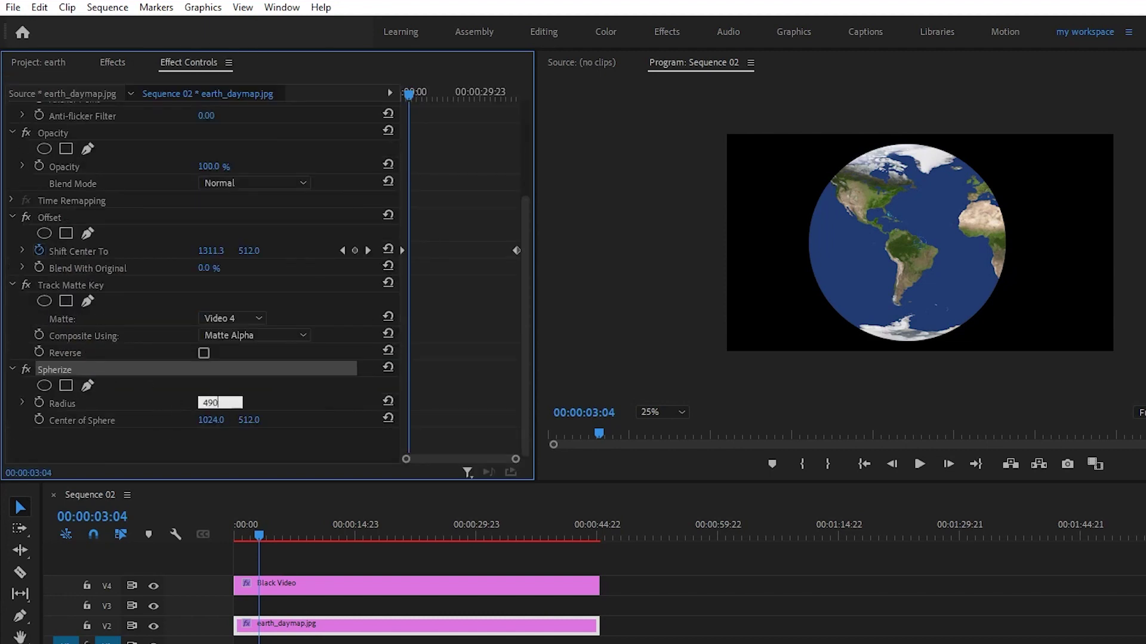
pyautogui.write('0')
pyautogui.press('Return')
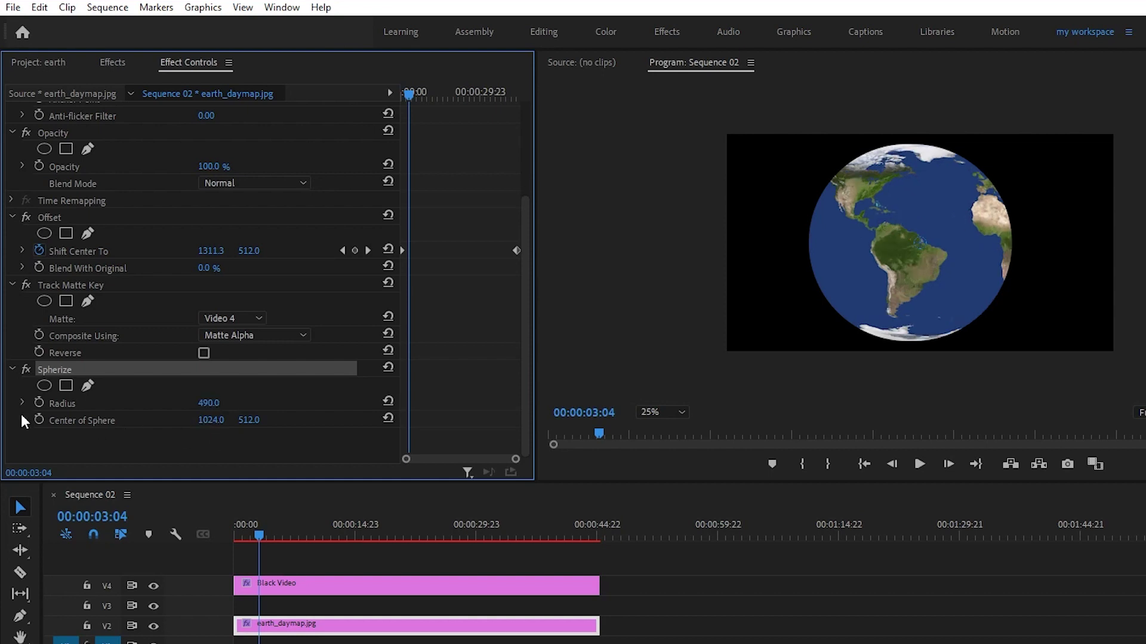
# Set the horizontal Center of Sphere value of Spherize to 960 and scrub through the sequence to preview the rotation
pyautogui.moveTo(201, 424); pyautogui.dragTo(214, 423)
pyautogui.click(214, 420)
pyautogui.write('960')
pyautogui.press('Return')
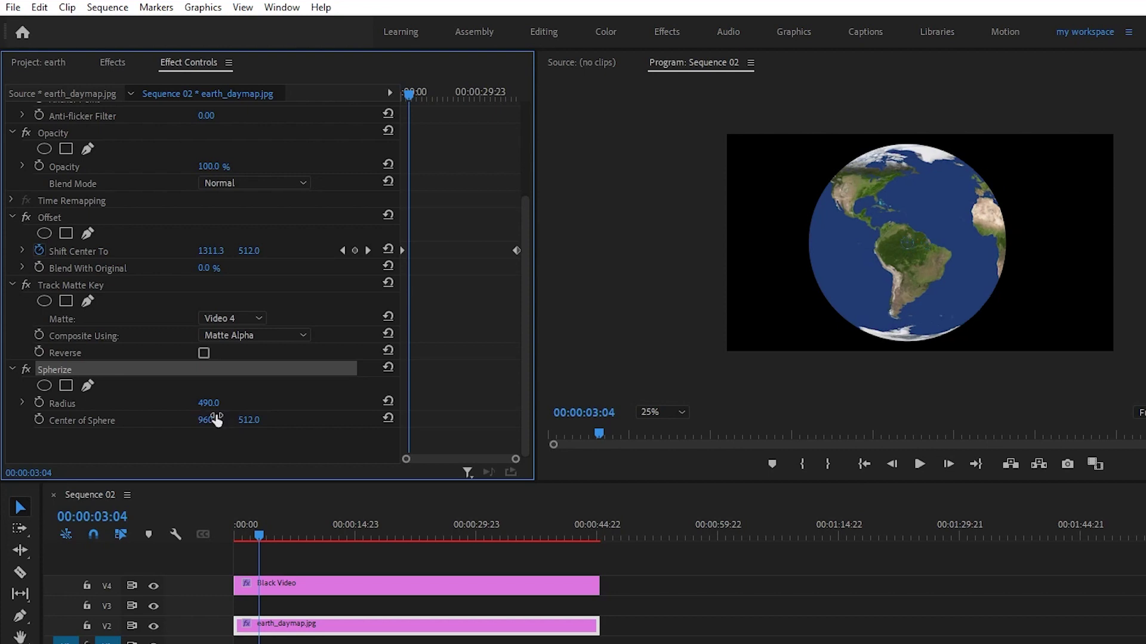
pyautogui.moveTo(275, 540); pyautogui.dragTo(317, 549)
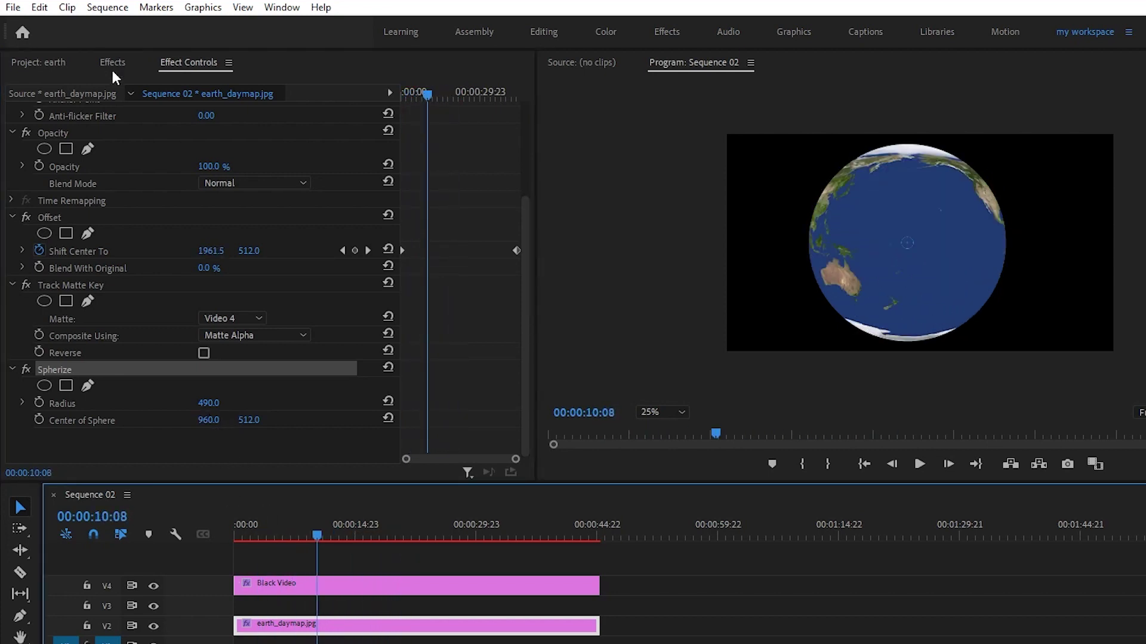
# Apply the Lighting Effects effect to the earth_daymap.jpg clip and show its settings
pyautogui.click(110, 64)
pyautogui.click(45, 84)
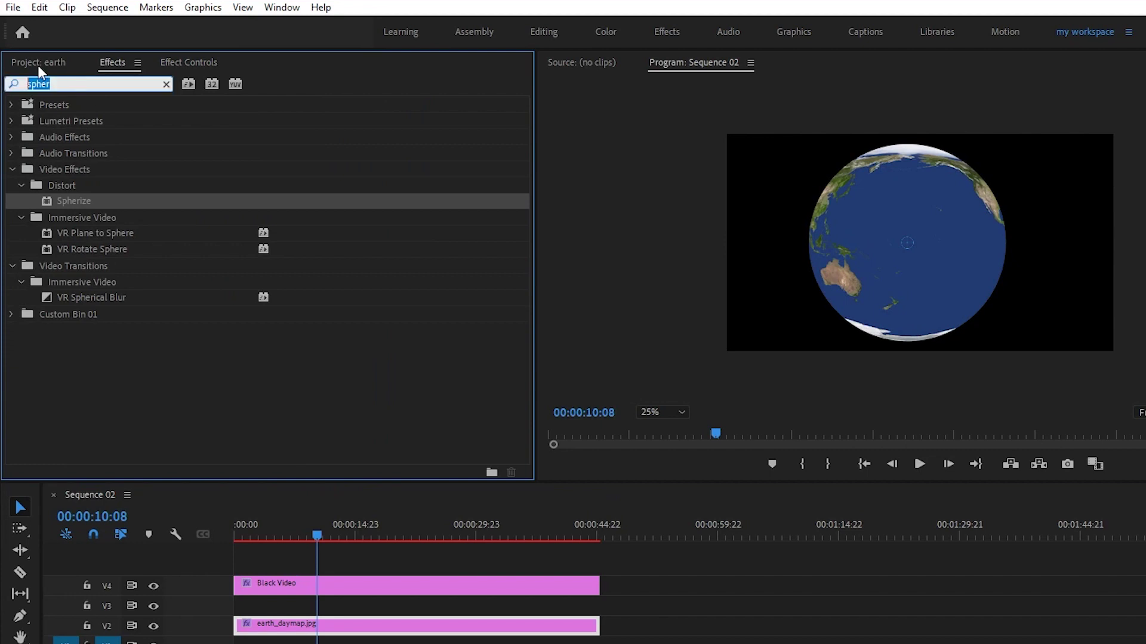
pyautogui.write('light')
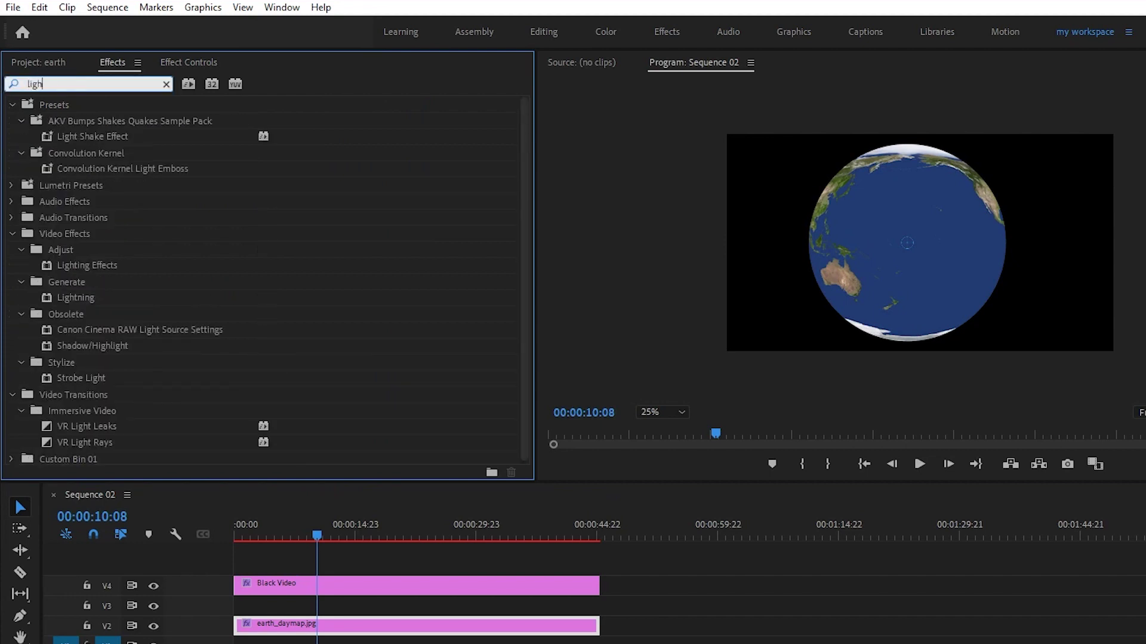
pyautogui.click(94, 265)
pyautogui.moveTo(100, 282)
pyautogui.mouseDown()
pyautogui.moveTo(127, 298)
pyautogui.moveTo(312, 624)
pyautogui.mouseUp()
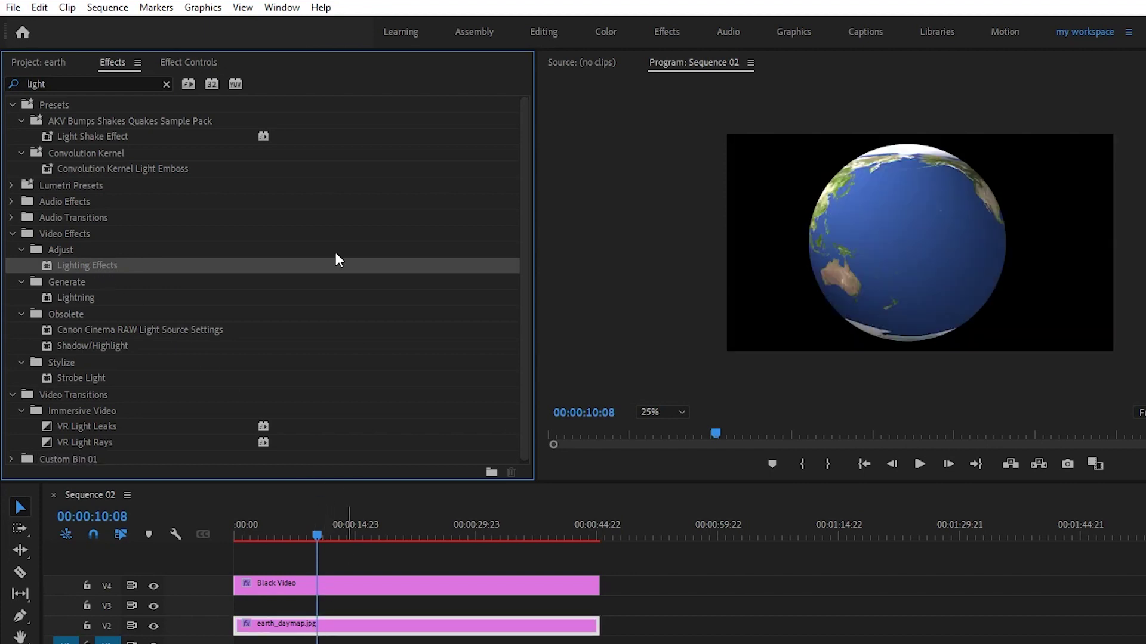
pyautogui.click(195, 64)
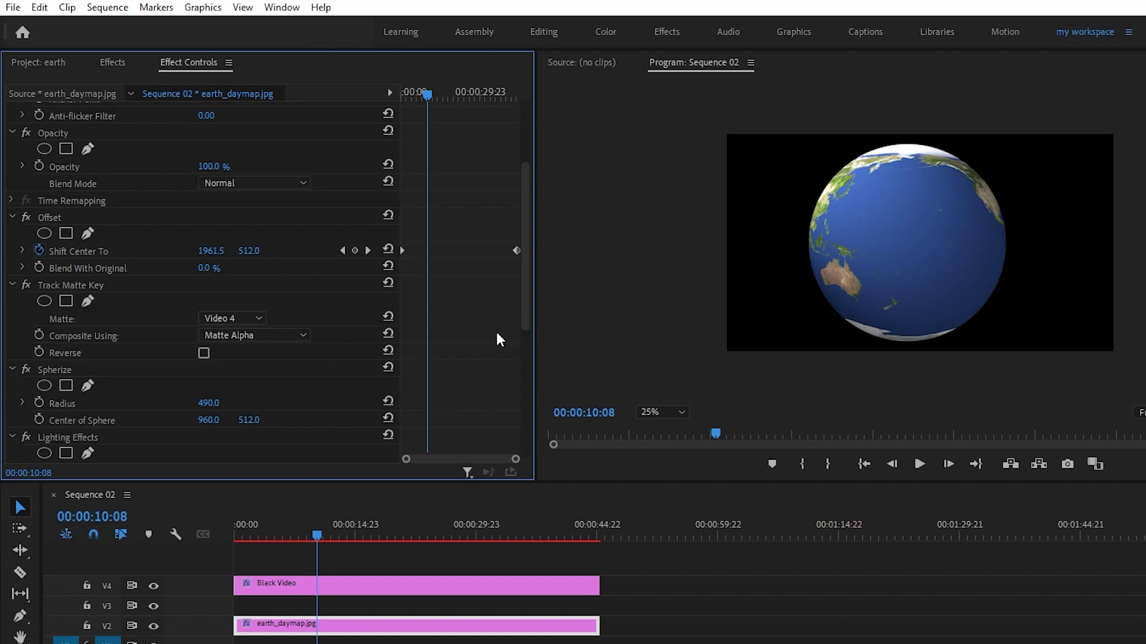
# Adjust Light 1's spotlight to center about 916, 484, major radius about 27.9 and minor radius about 18.2, with focus 6
pyautogui.scroll(-5, 493, 335)
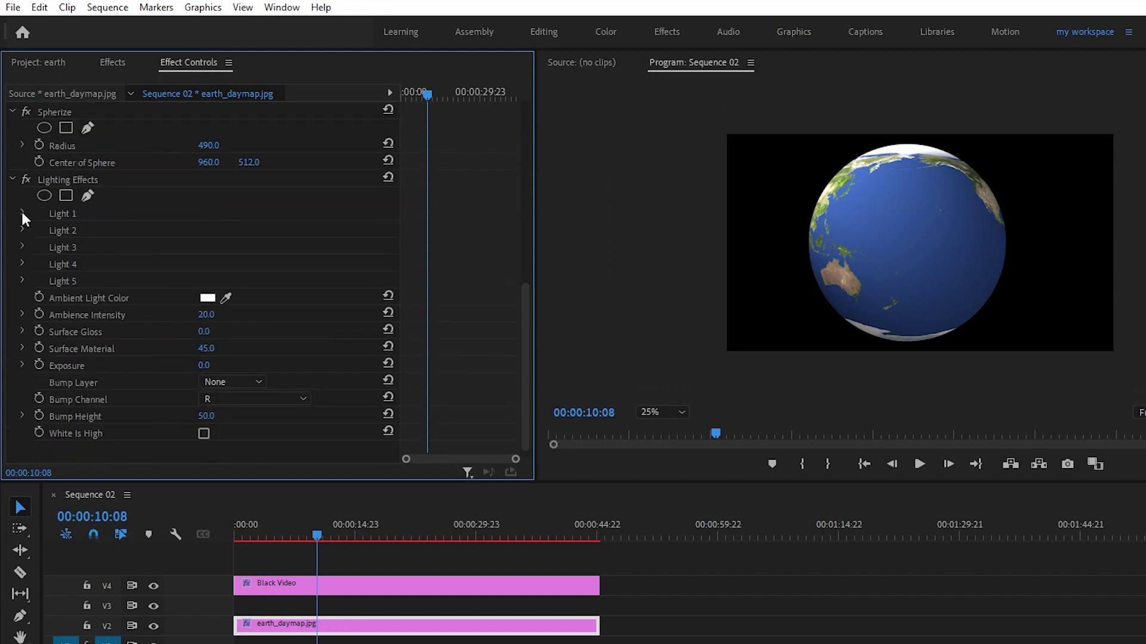
pyautogui.click(22, 212)
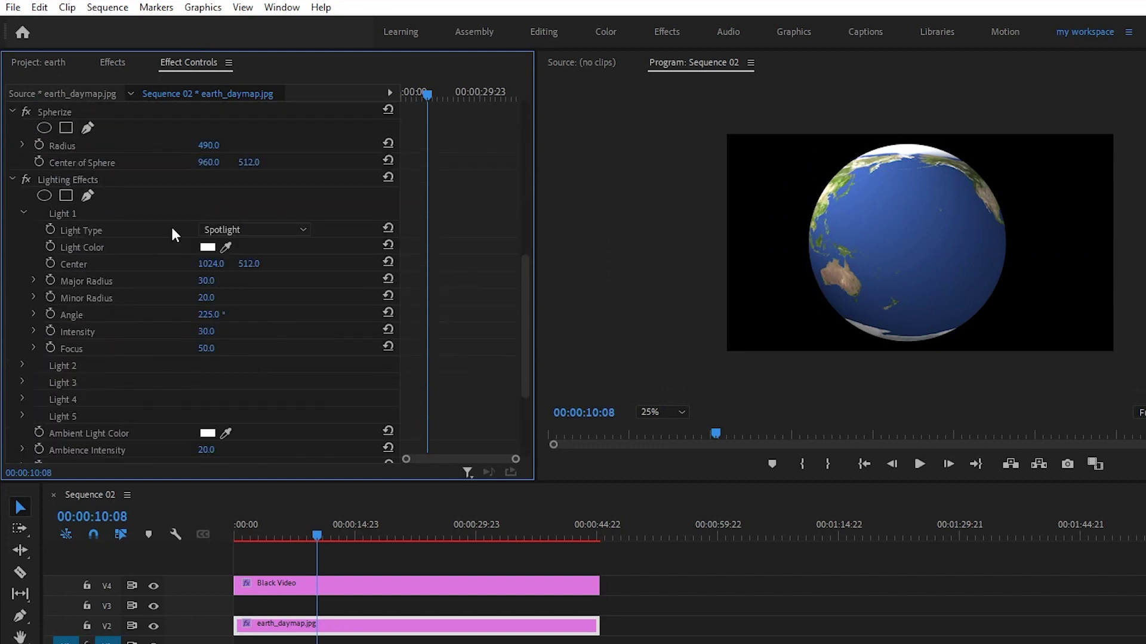
pyautogui.click(84, 231)
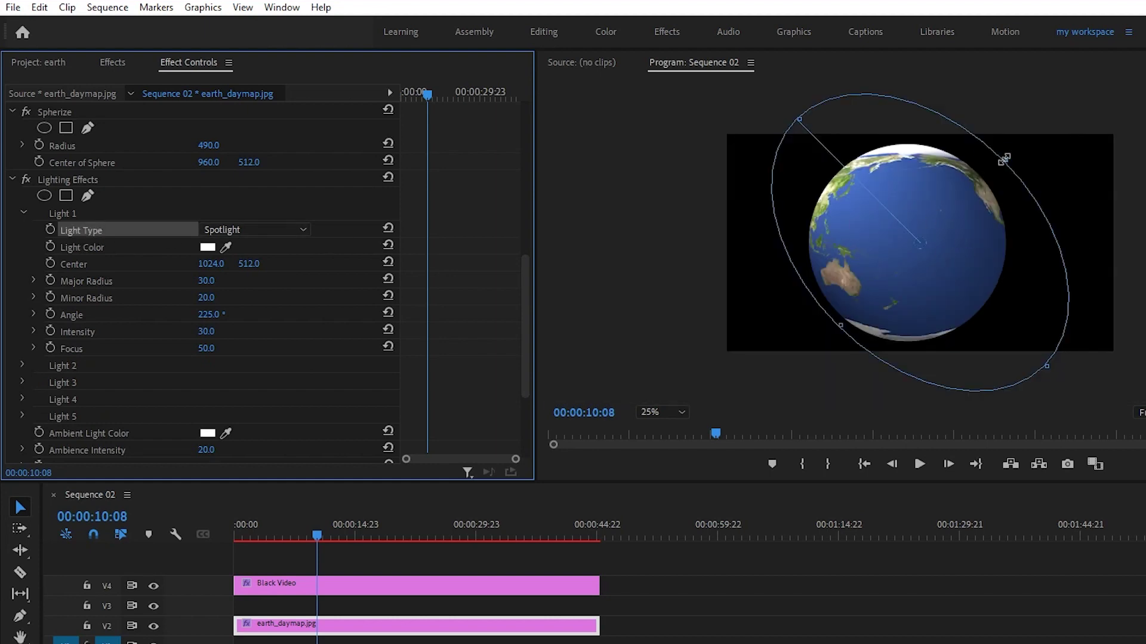
pyautogui.moveTo(1002, 163); pyautogui.dragTo(998, 168)
pyautogui.moveTo(918, 243); pyautogui.dragTo(898, 237)
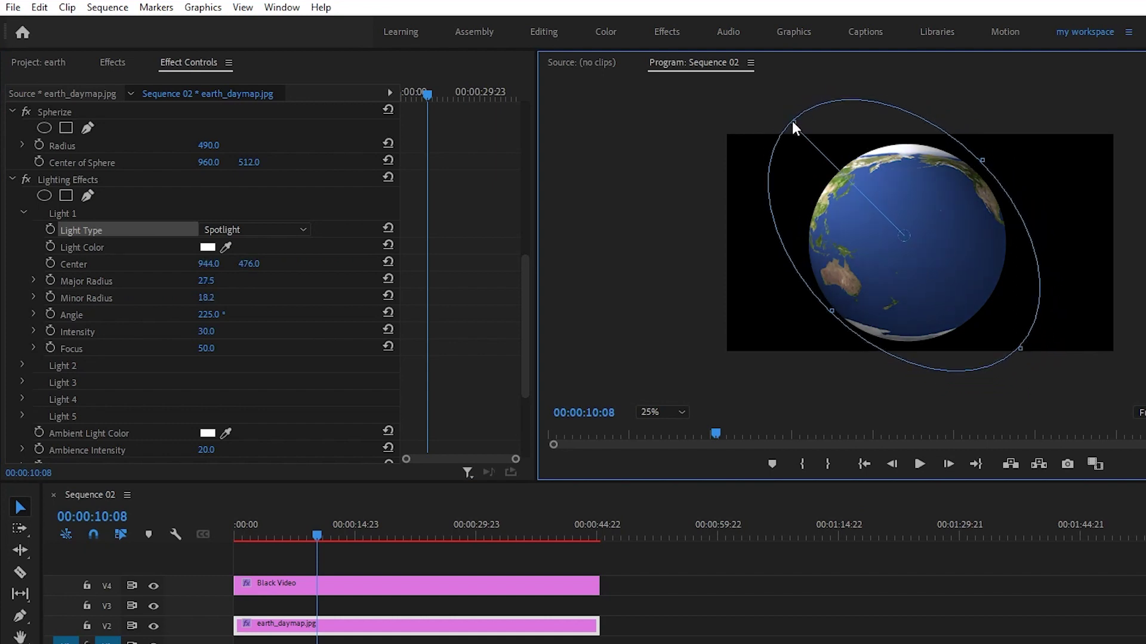
pyautogui.moveTo(790, 115); pyautogui.dragTo(785, 121)
pyautogui.click(205, 349)
pyautogui.moveTo(206, 349); pyautogui.dragTo(221, 350)
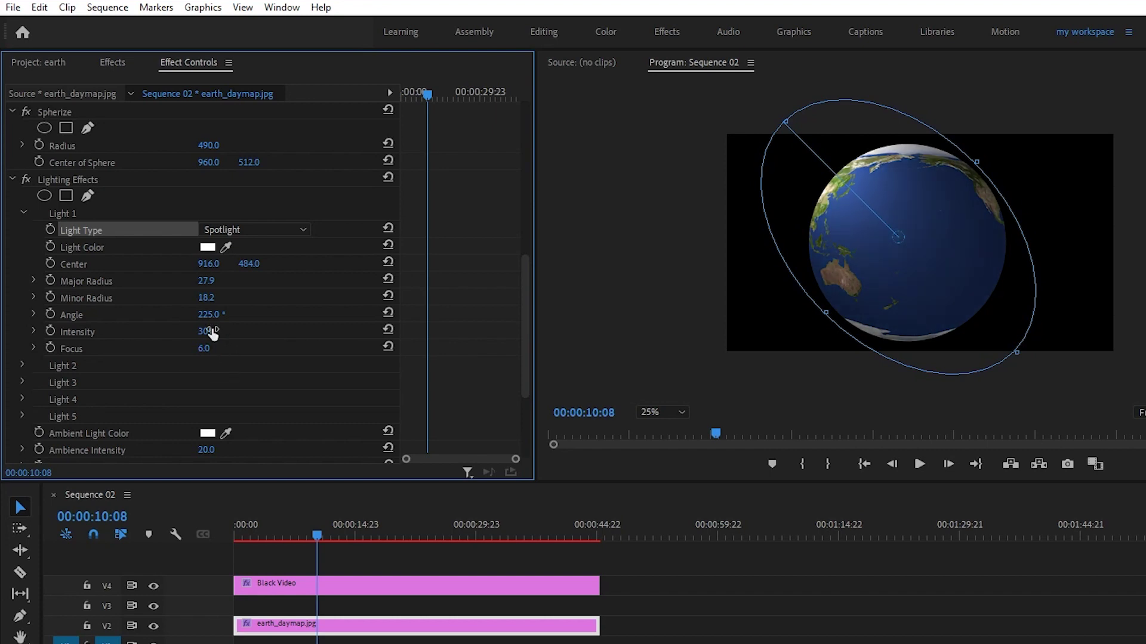
# Set the Lighting Effects bump layer to Video 2 and the bump channel to G
pyautogui.scroll(-5, 465, 325)
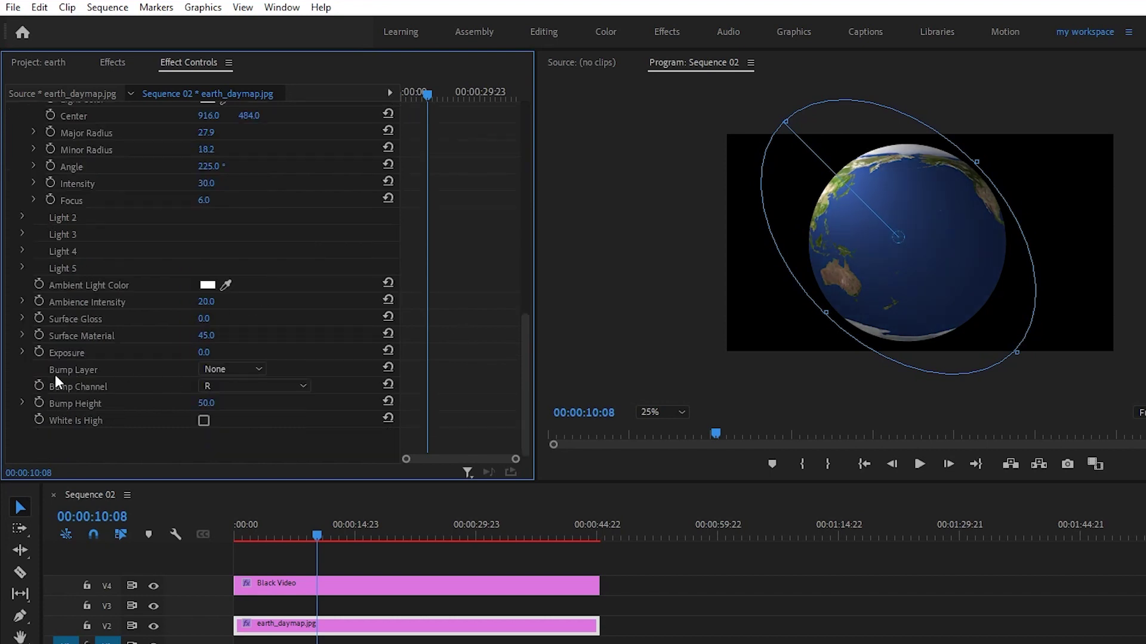
pyautogui.click(251, 369)
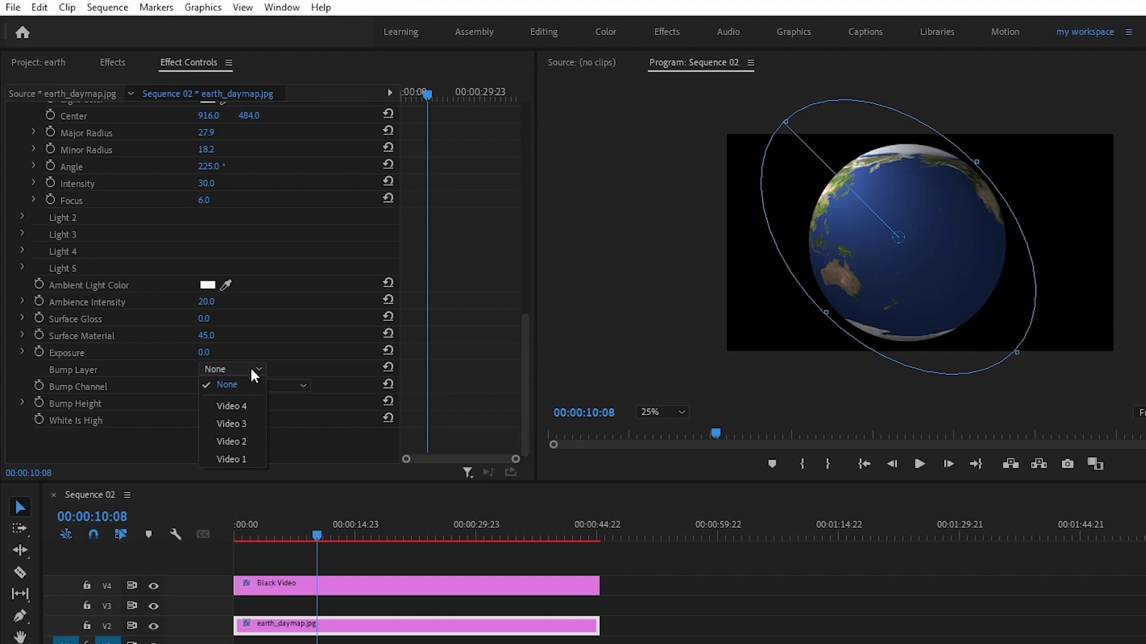
pyautogui.click(238, 442)
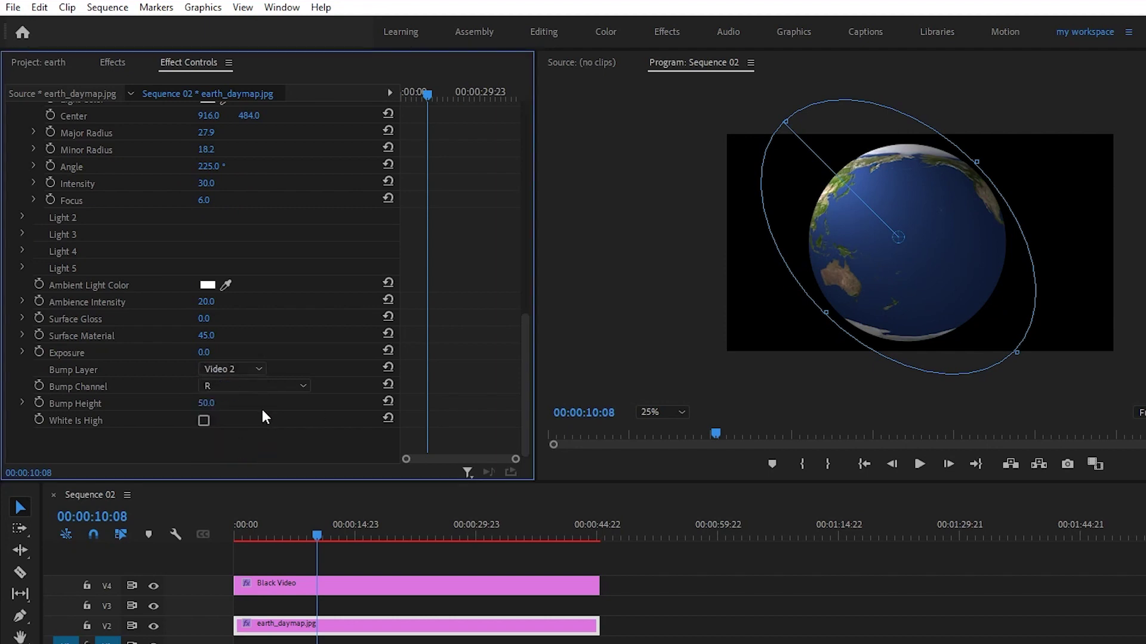
pyautogui.click(212, 386)
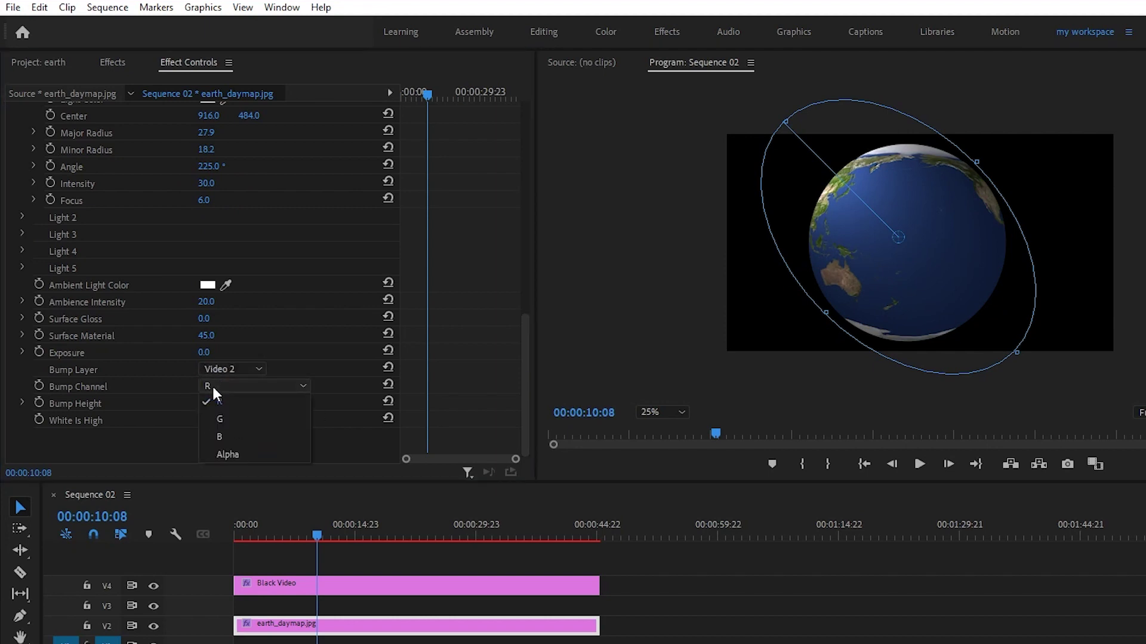
pyautogui.click(228, 417)
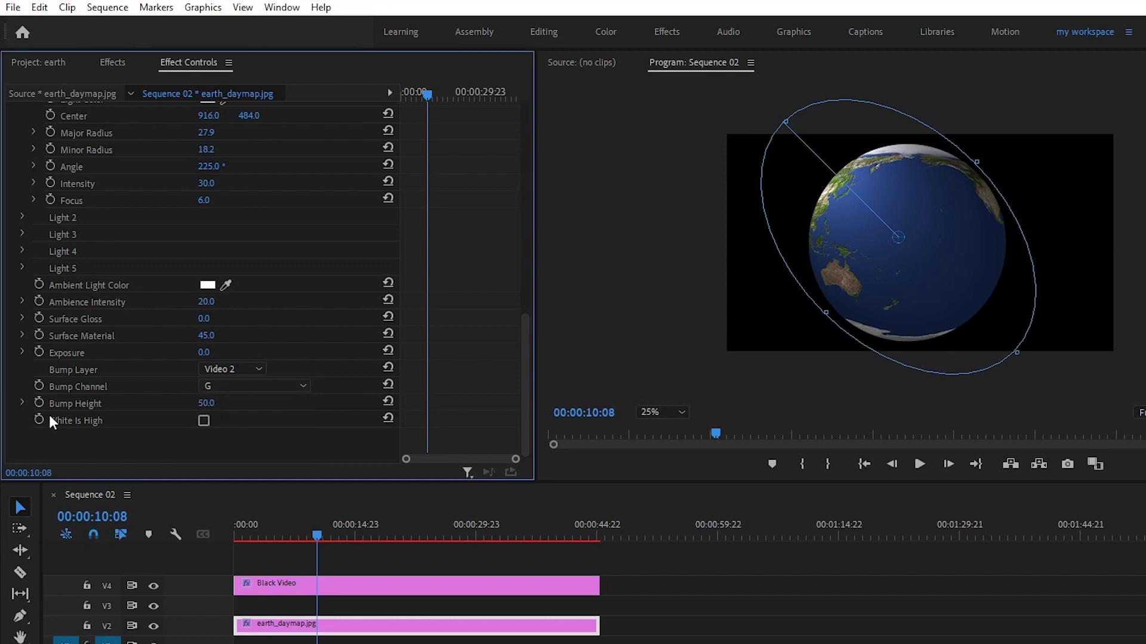
# Enable White Is High in Lighting Effects and set the bump height to 15
pyautogui.click(204, 421)
pyautogui.click(206, 403)
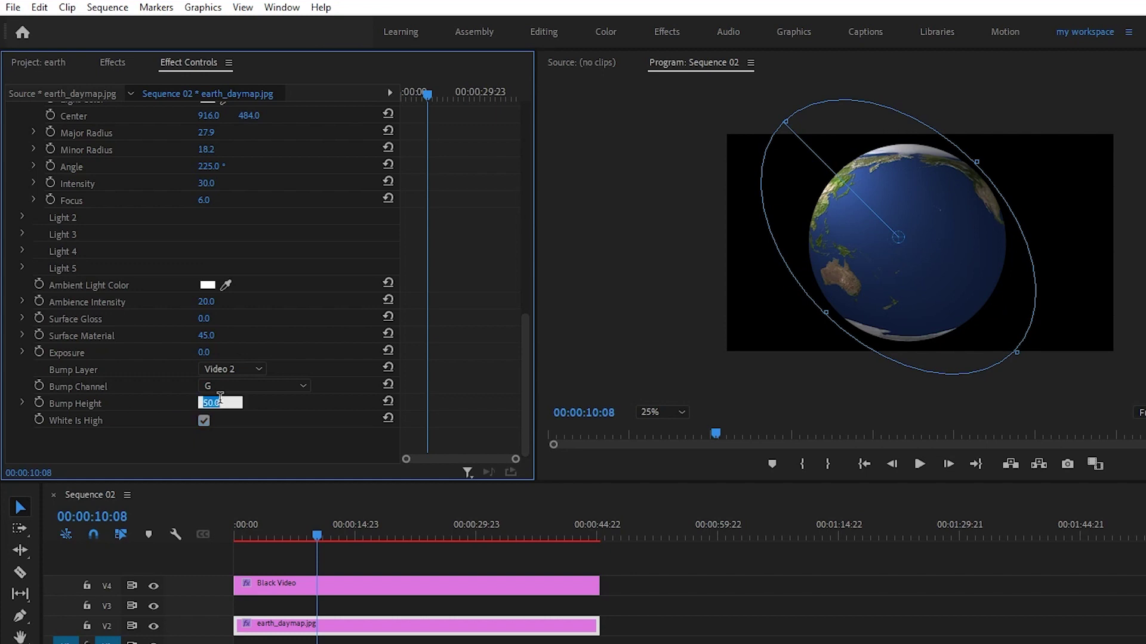
pyautogui.write('15')
pyautogui.press('Return')
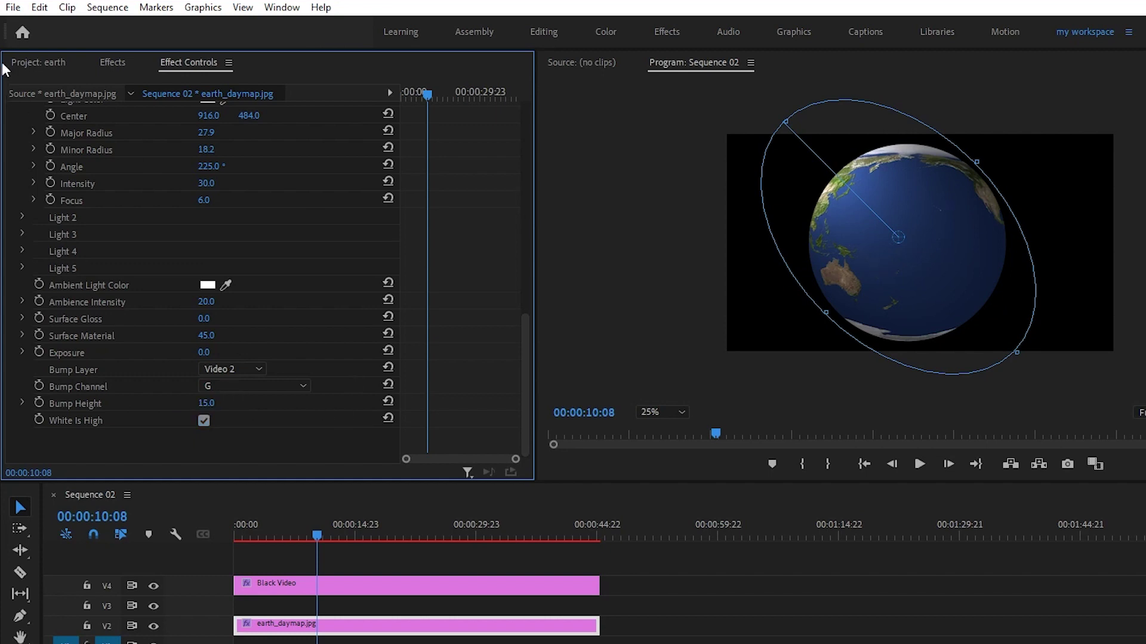
# Place earth_nightmap.jpg on V1 beneath earth_daymap.jpg, spanning the same length
pyautogui.click(47, 61)
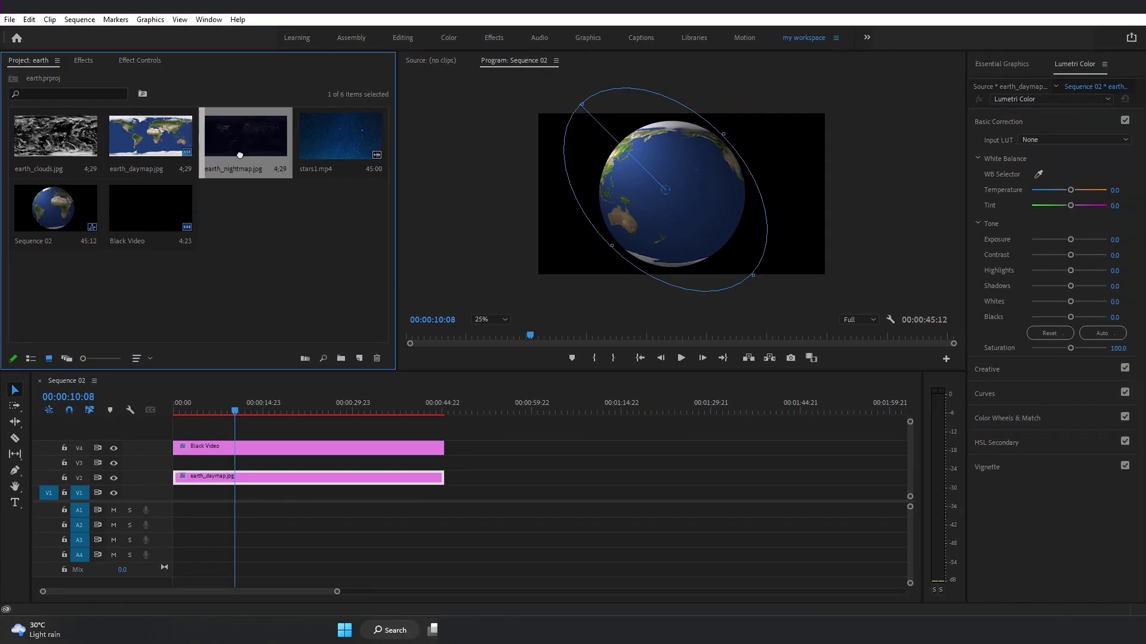
pyautogui.moveTo(227, 165); pyautogui.dragTo(436, 500)
# Copy the Offset, Track Matte Key and Spherize effects from the earth_daymap.jpg clip to the earth_nightmap.jpg clip on V1
pyautogui.click(202, 478)
pyautogui.click(151, 61)
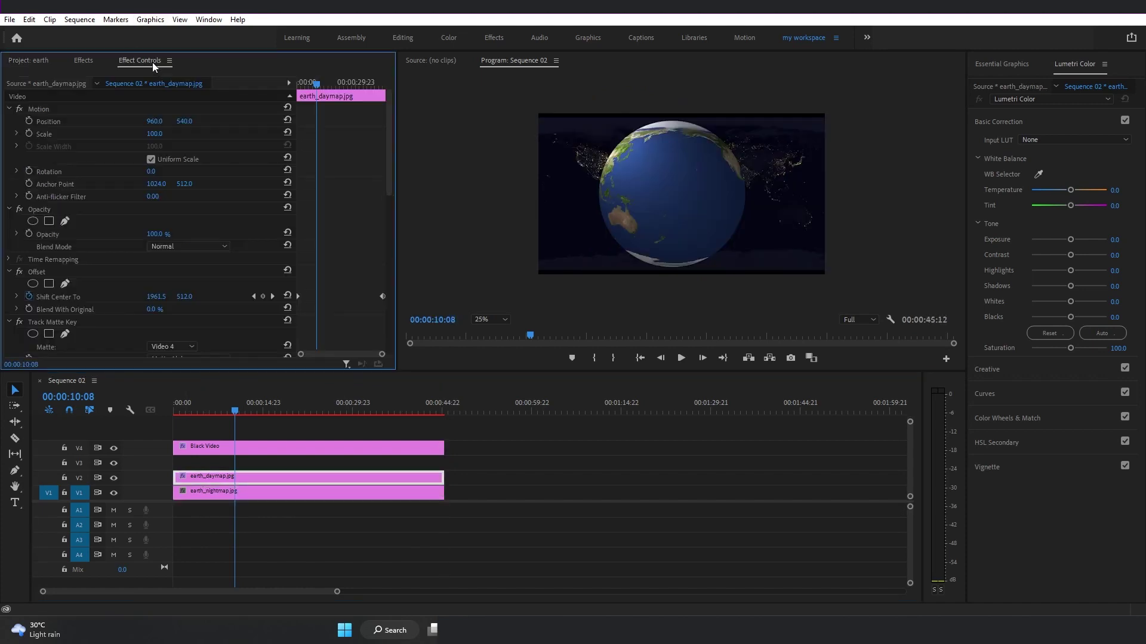
pyautogui.scroll(-4, 455, 225)
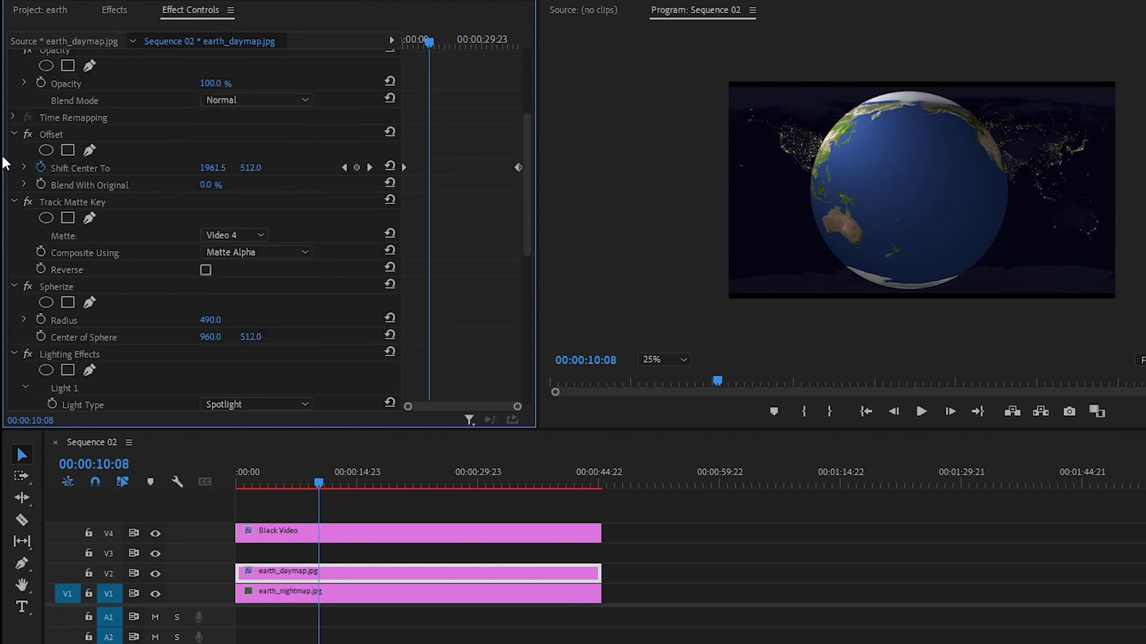
pyautogui.scroll(2, 68, 210)
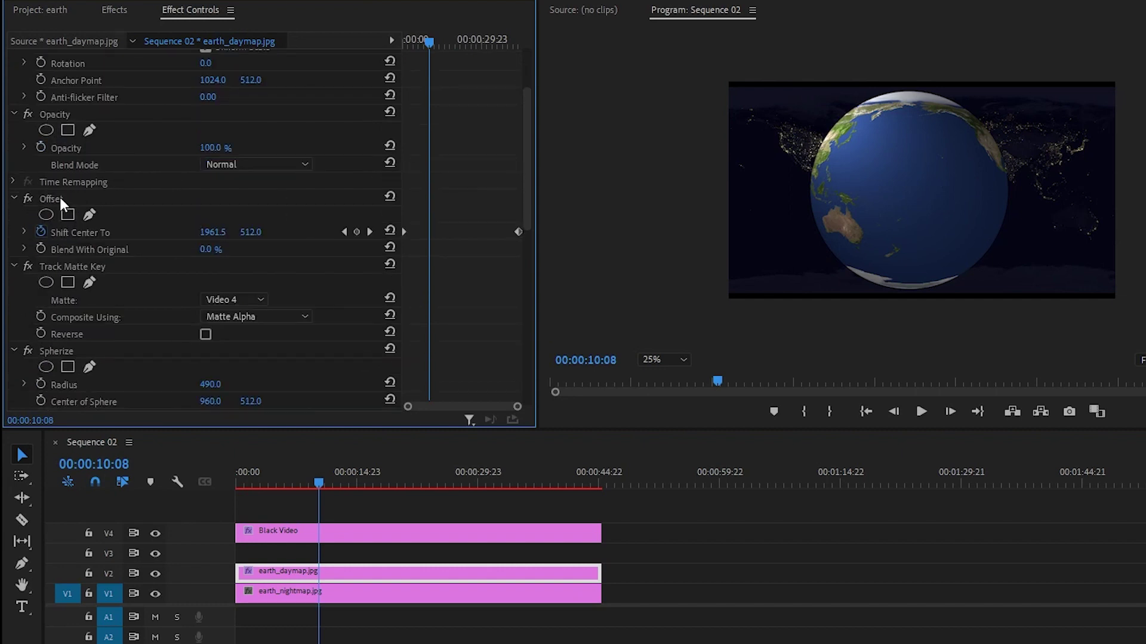
pyautogui.click(60, 197)
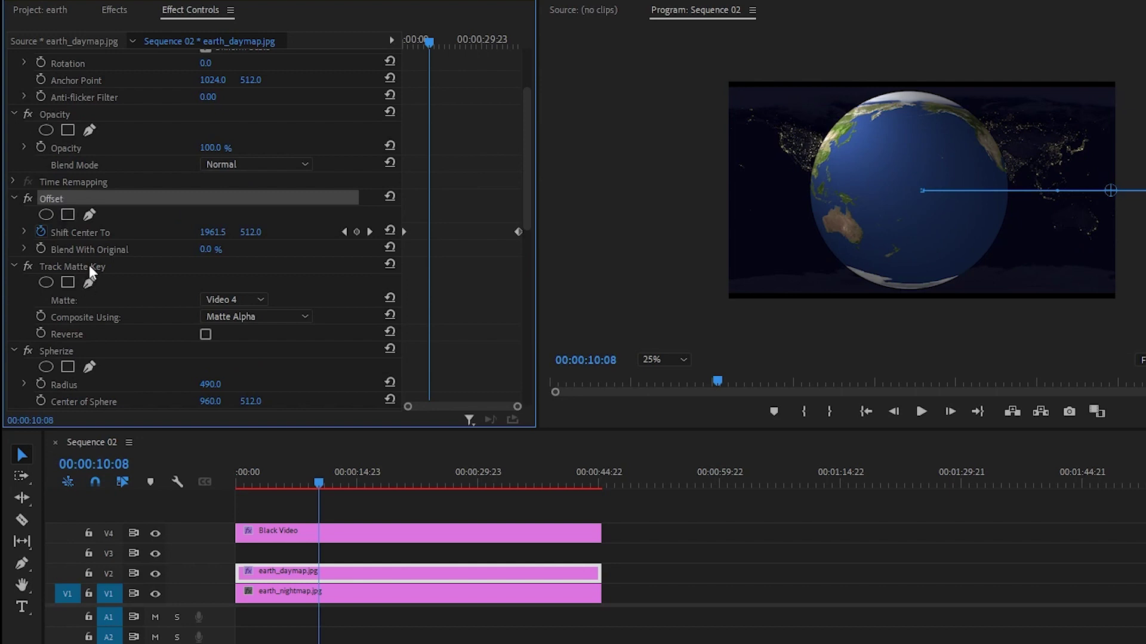
pyautogui.keyDown('ctrl'); pyautogui.click(89, 265); pyautogui.keyUp('ctrl')
pyautogui.keyDown('ctrl'); pyautogui.click(73, 352); pyautogui.keyUp('ctrl')
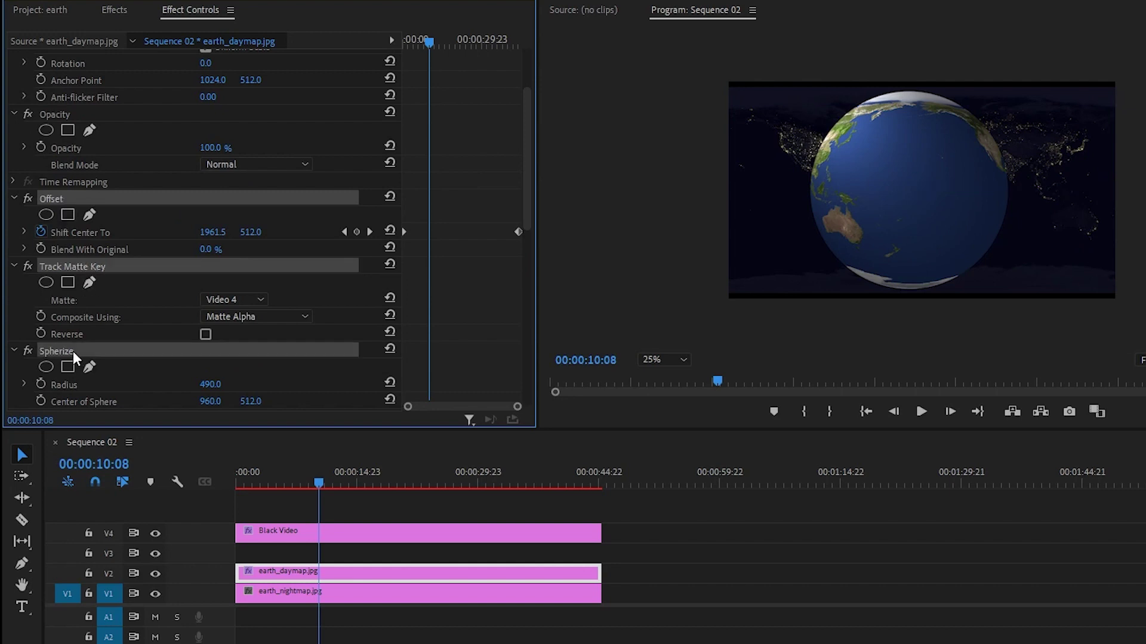
pyautogui.hotkey('ctrl', 'c')
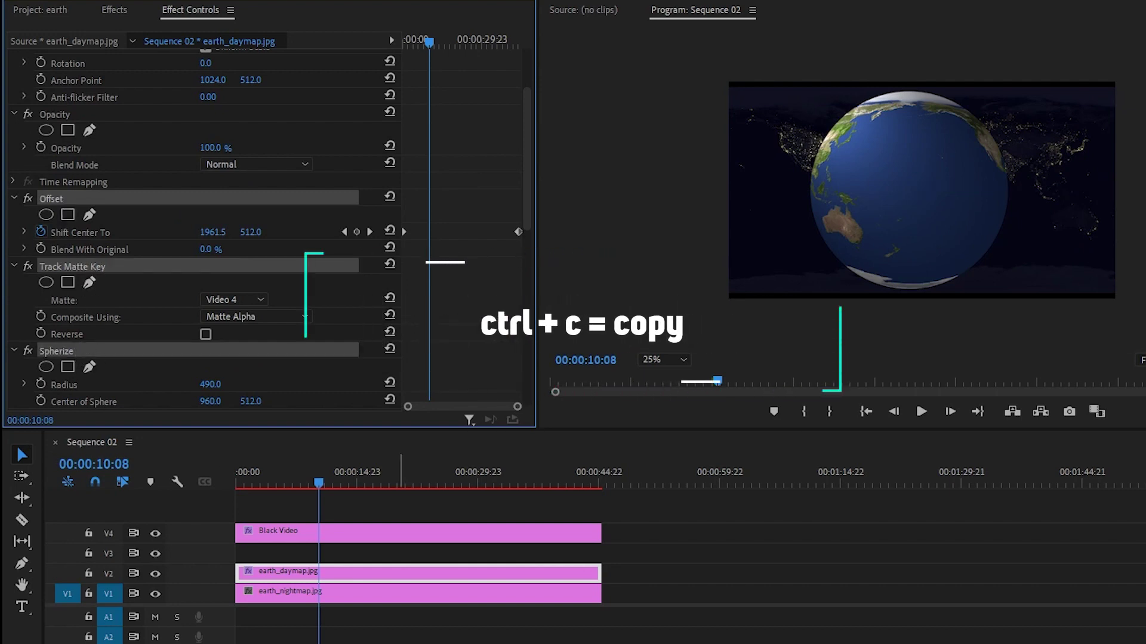
pyautogui.click(294, 589)
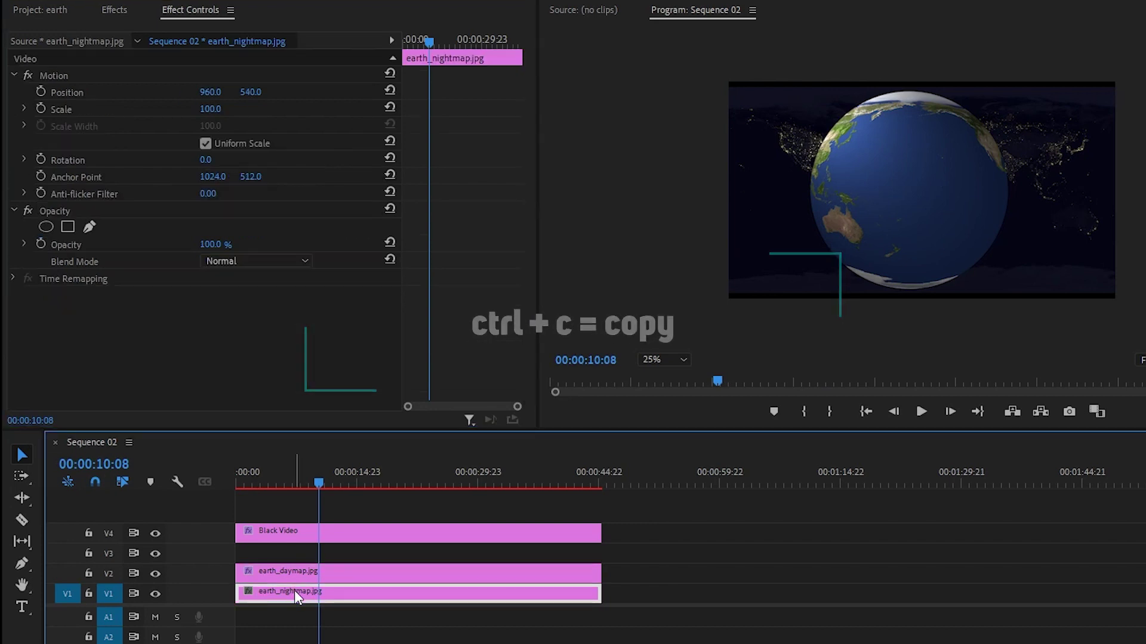
pyautogui.hotkey('ctrl', 'v')
pyautogui.click(290, 572)
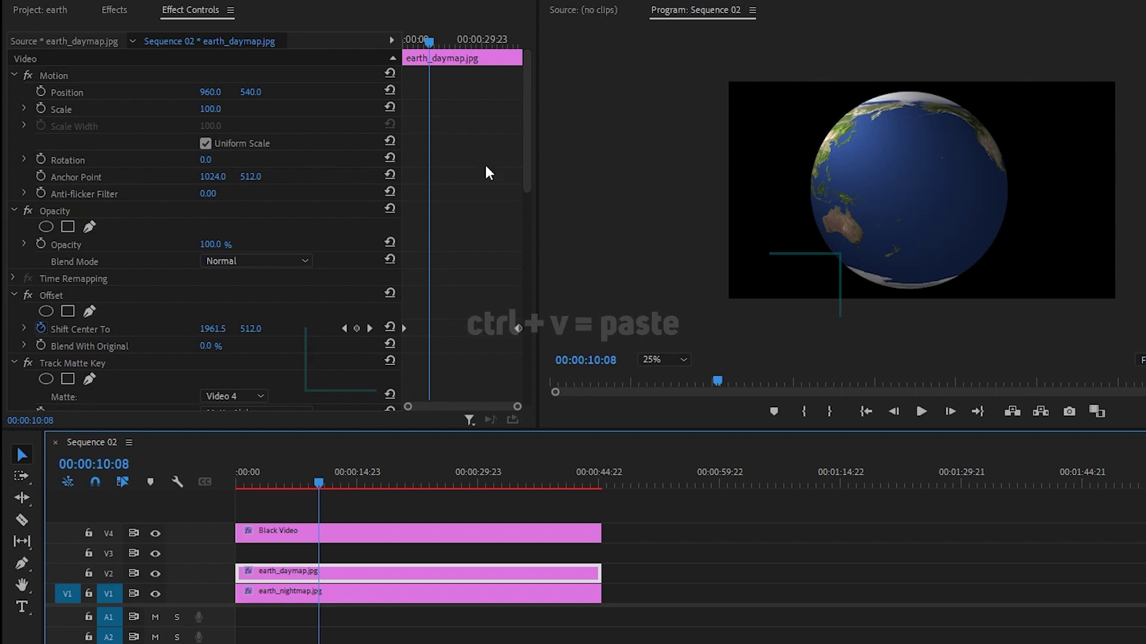
# Add an elliptical opacity mask to the earth_daymap.jpg clip and enlarge it to cover the globe's left, daylight side
pyautogui.click(46, 226)
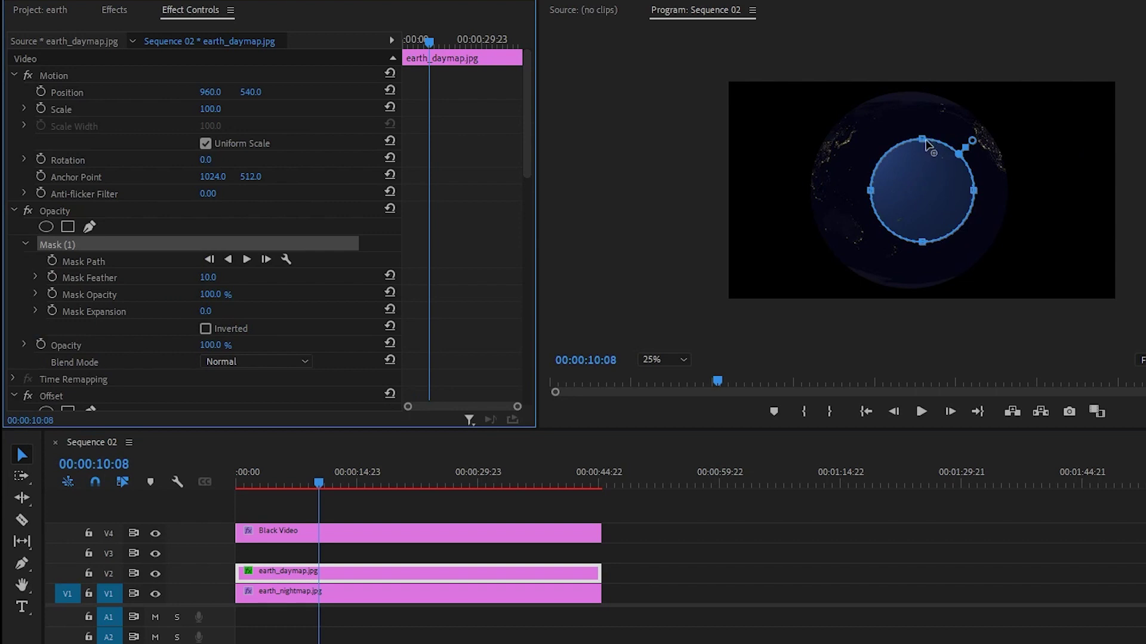
pyautogui.moveTo(923, 140); pyautogui.dragTo(925, 59)
pyautogui.moveTo(923, 245); pyautogui.dragTo(913, 302)
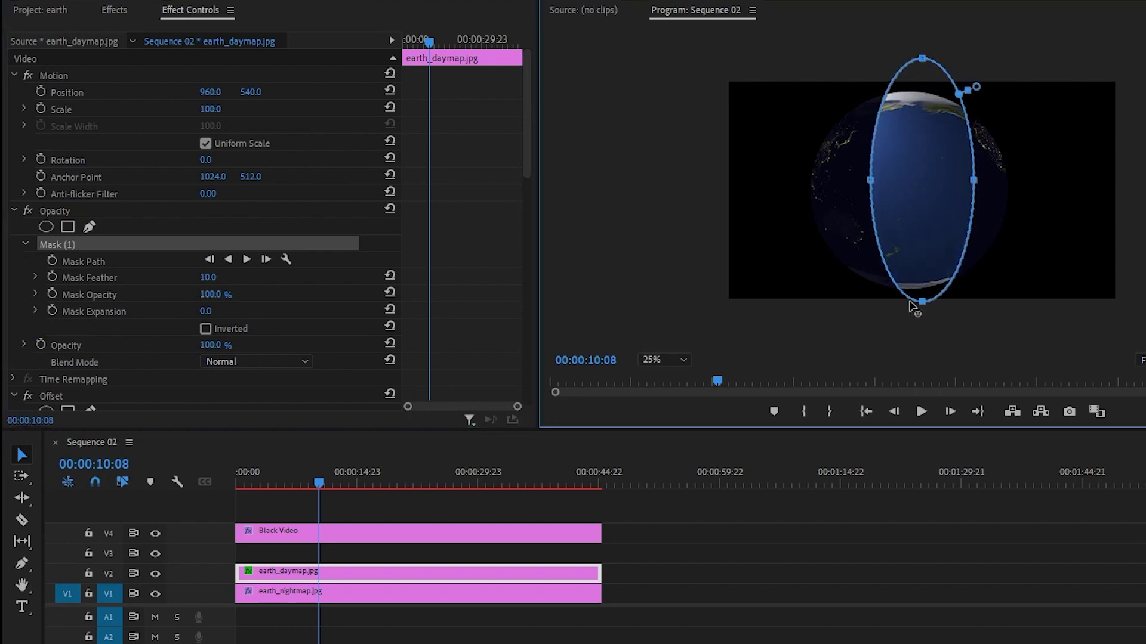
pyautogui.moveTo(865, 178); pyautogui.dragTo(770, 179)
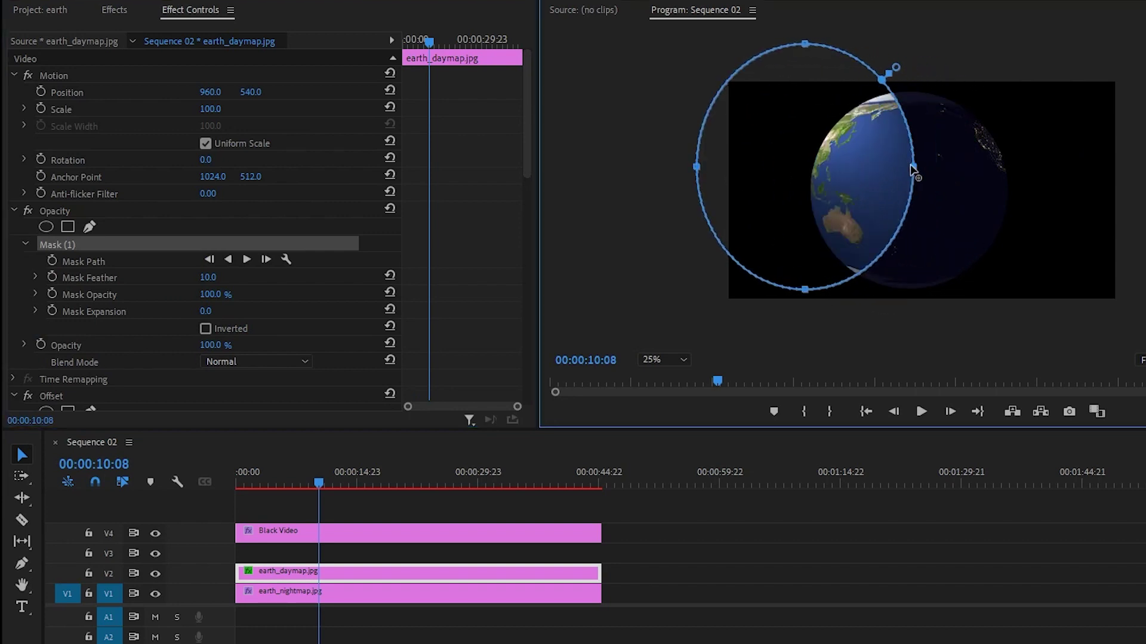
pyautogui.moveTo(809, 133); pyautogui.dragTo(853, 133)
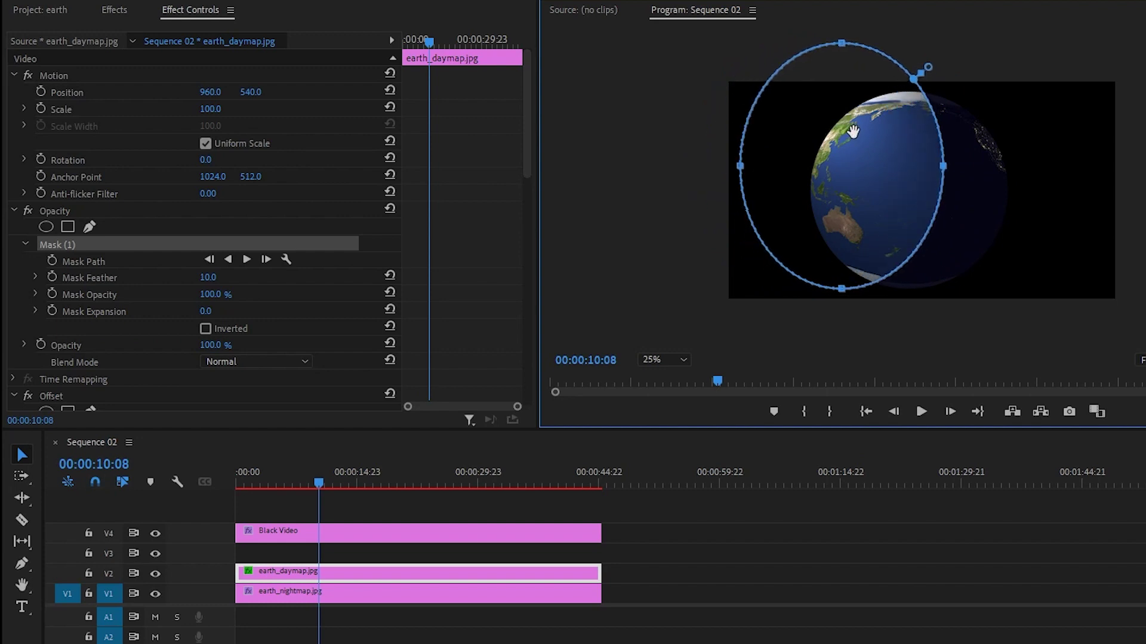
# Tilt and reposition the daymap mask along the day-night boundary and feather its edge to about 252.3
pyautogui.moveTo(955, 158); pyautogui.dragTo(961, 134)
pyautogui.moveTo(873, 175); pyautogui.dragTo(861, 159)
pyautogui.moveTo(956, 115); pyautogui.dragTo(988, 114)
pyautogui.moveTo(889, 143); pyautogui.dragTo(877, 135)
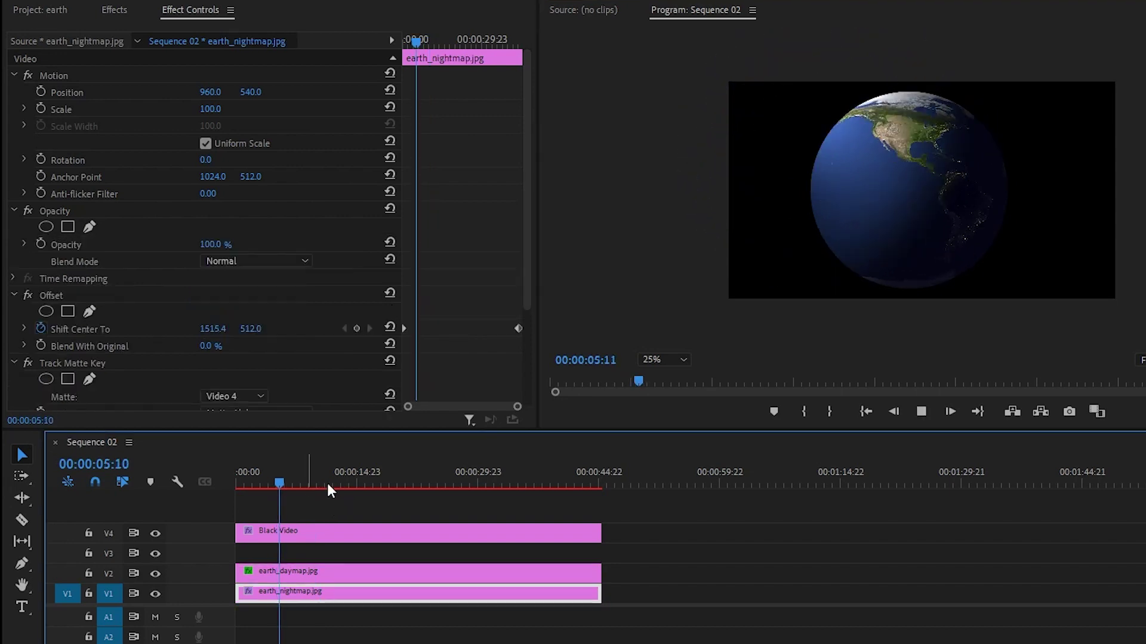
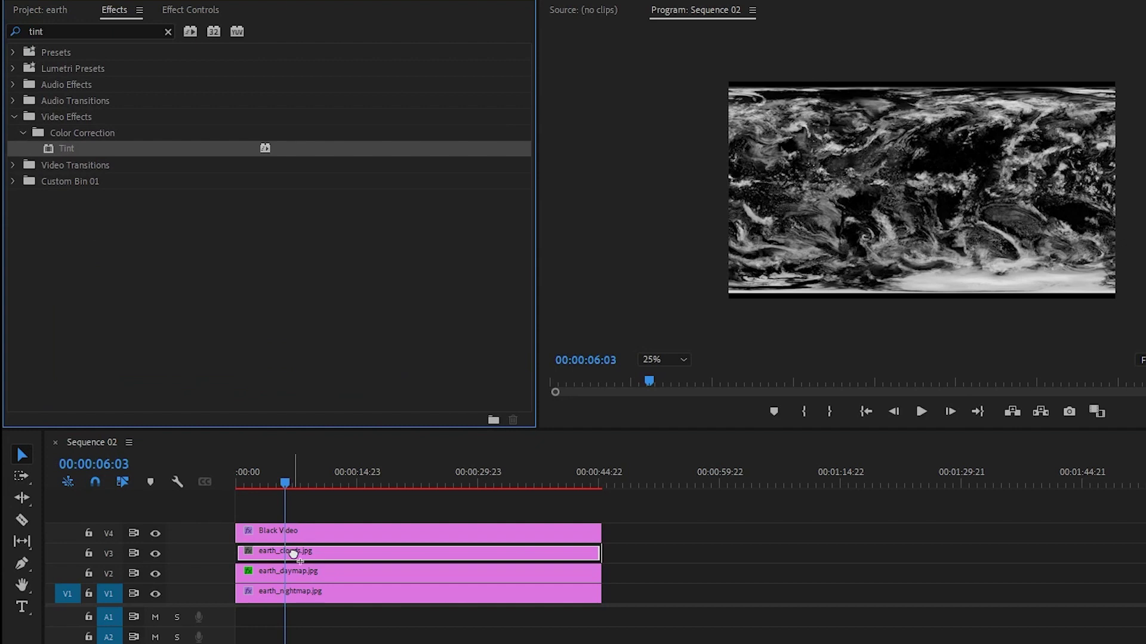
# Map black to a dark violet-blue in the Tint effect of the earth_clouds.jpg clip
pyautogui.click(202, 9)
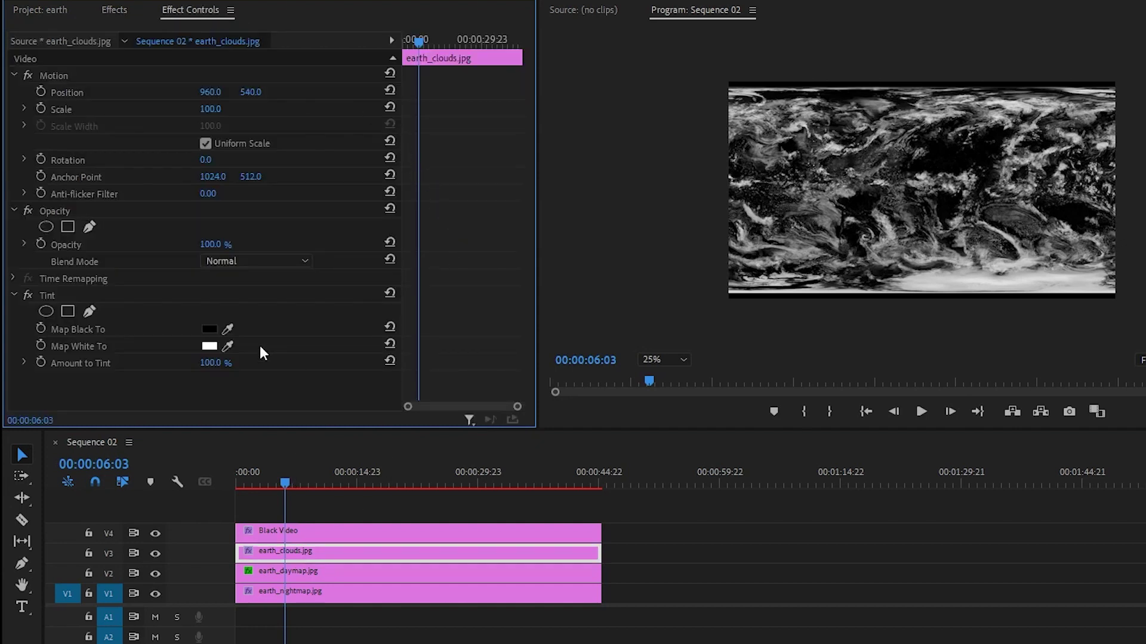
pyautogui.click(212, 329)
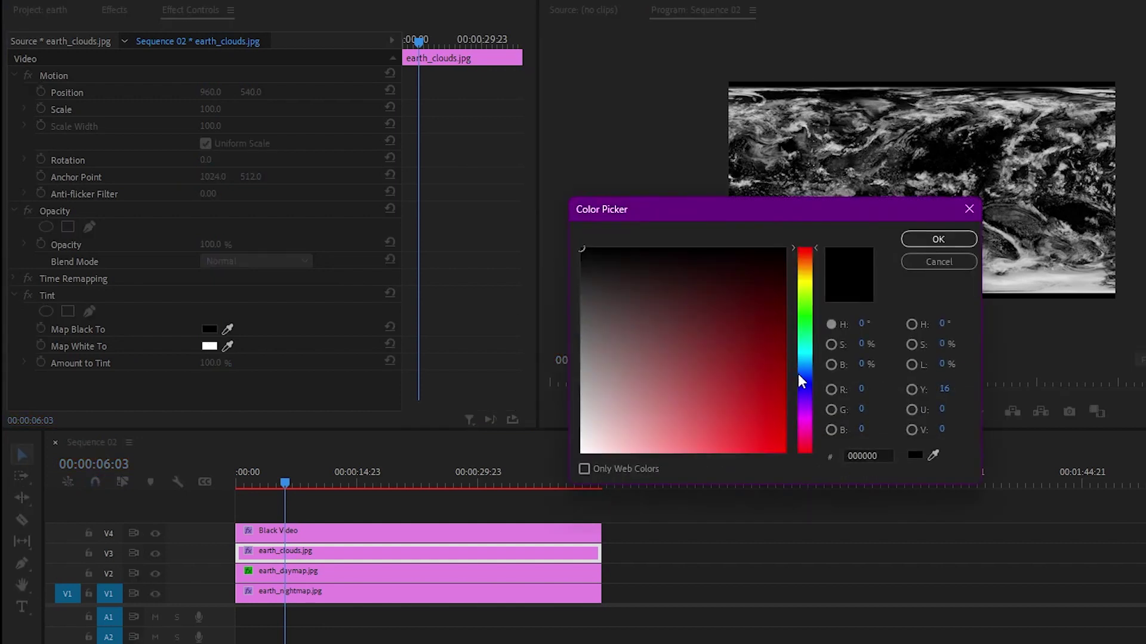
pyautogui.click(806, 392)
pyautogui.moveTo(756, 406); pyautogui.dragTo(745, 406)
pyautogui.click(920, 241)
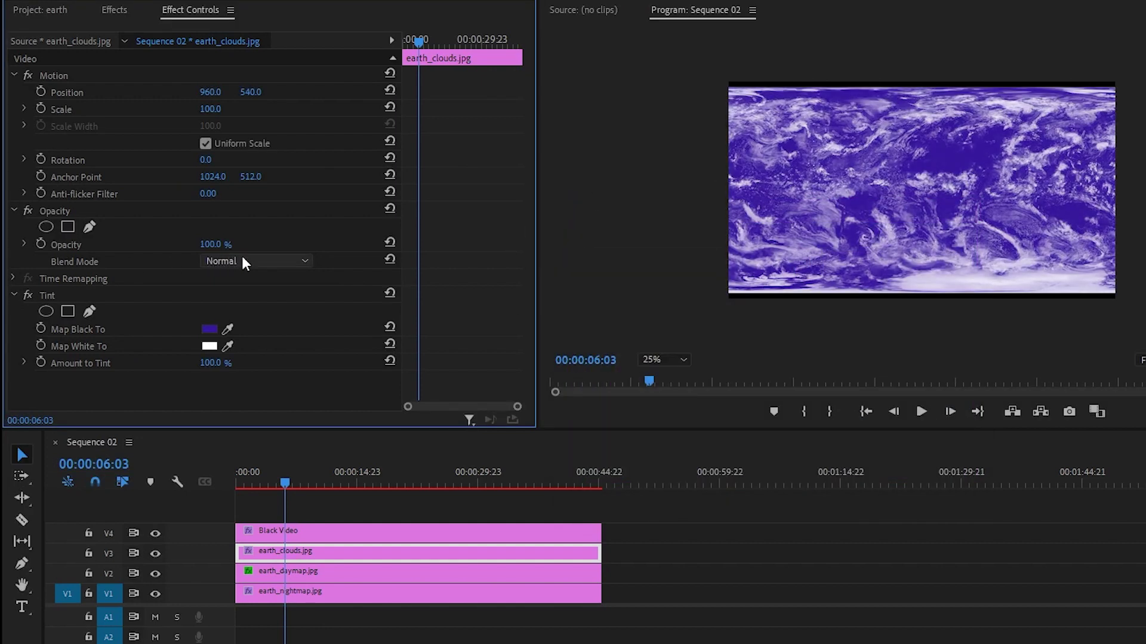
# Set the earth_clouds.jpg clip's opacity to 50% and its blend mode to Lighter Color
pyautogui.click(242, 259)
pyautogui.click(238, 409)
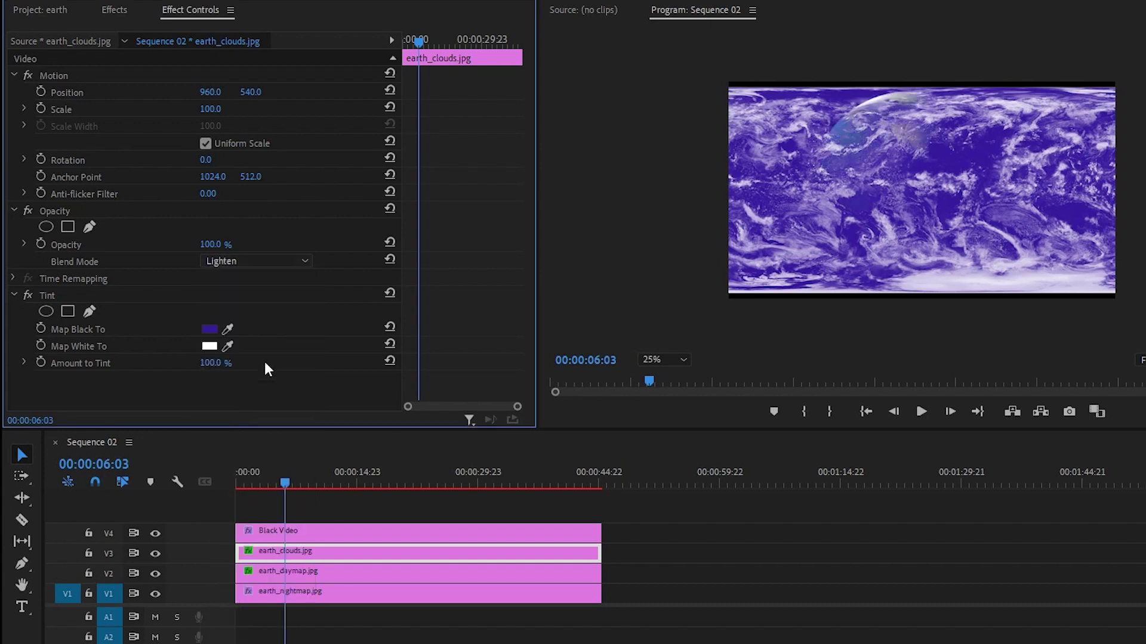
pyautogui.moveTo(209, 244); pyautogui.dragTo(186, 244)
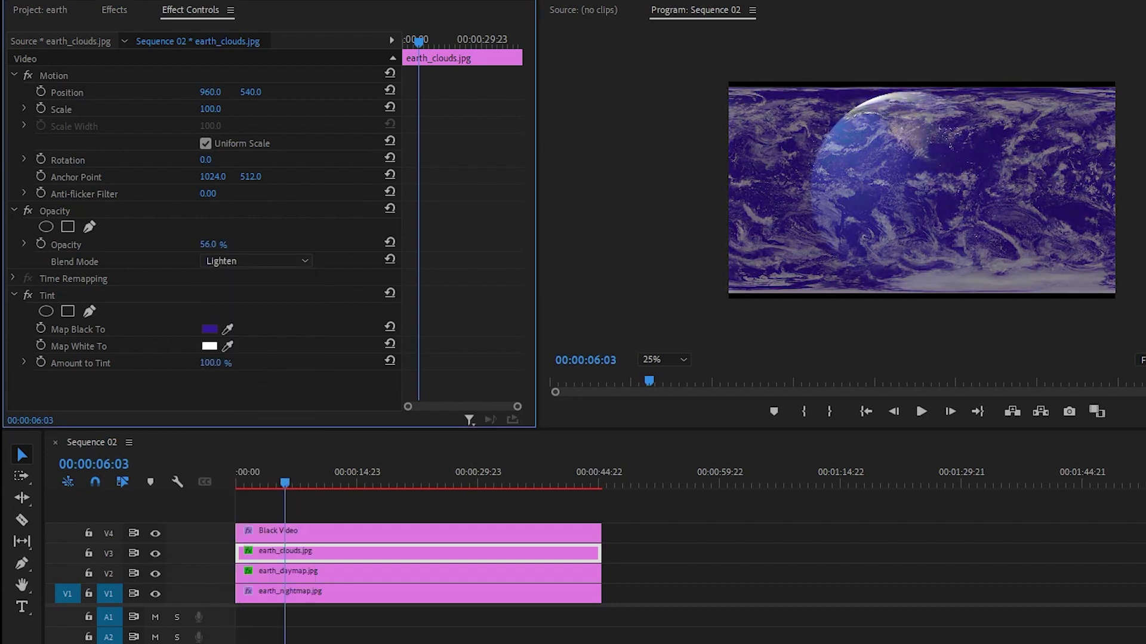
pyautogui.click(229, 244)
pyautogui.write('50')
pyautogui.press('Tab')
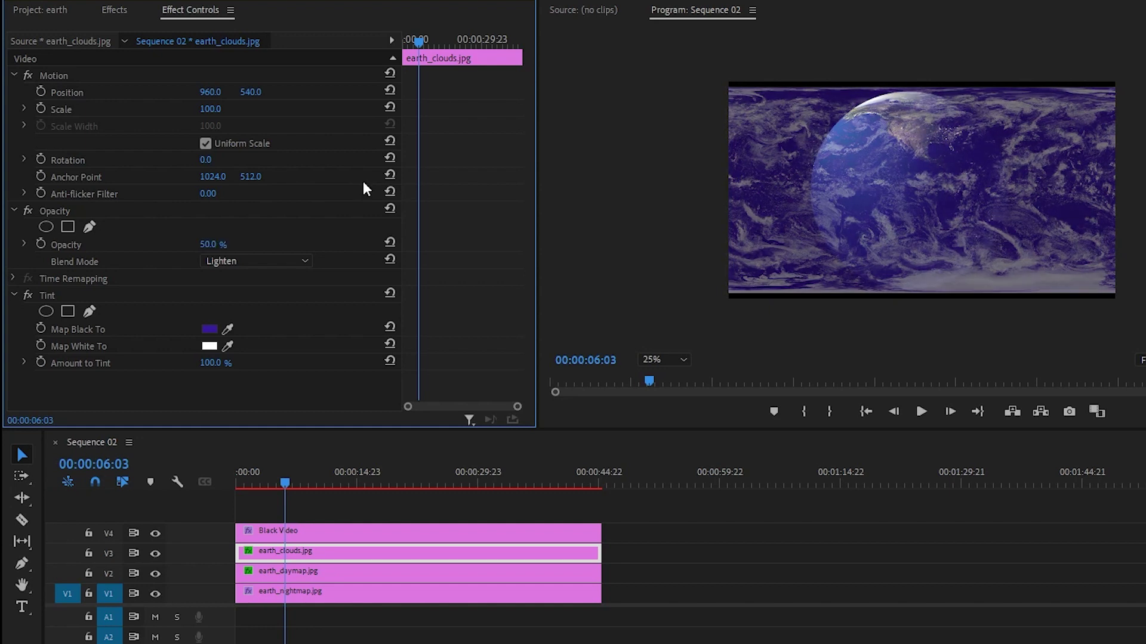
pyautogui.press('Down')
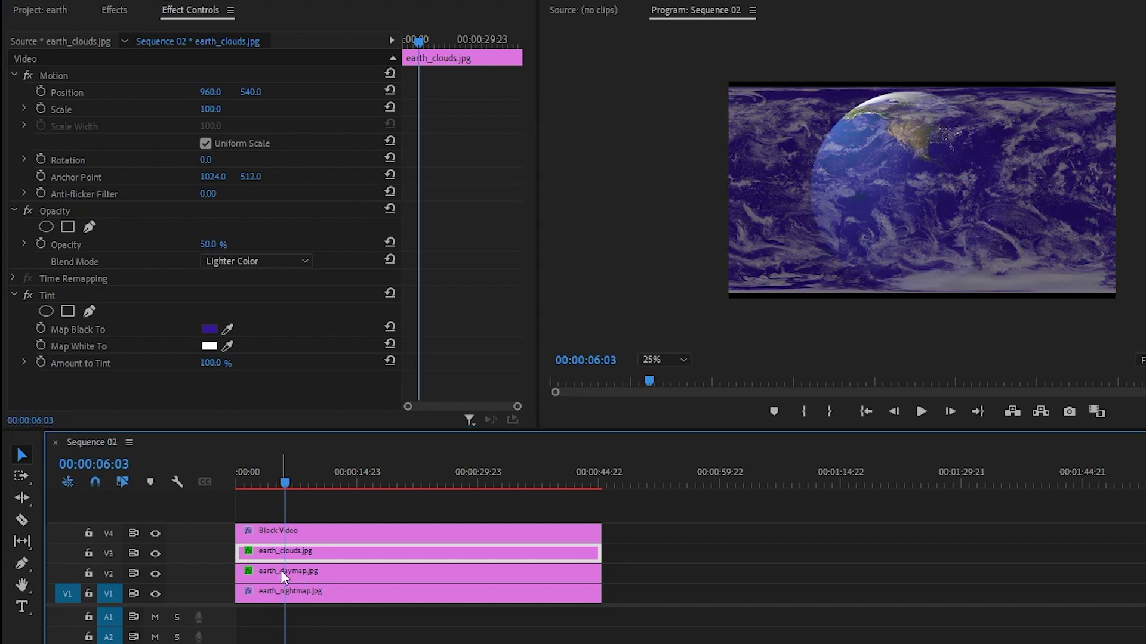
# Copy the Offset, Track Matte Key and Spherize effects from the earth_daymap.jpg clip to the earth_clouds.jpg clip
pyautogui.click(281, 570)
pyautogui.click(192, 10)
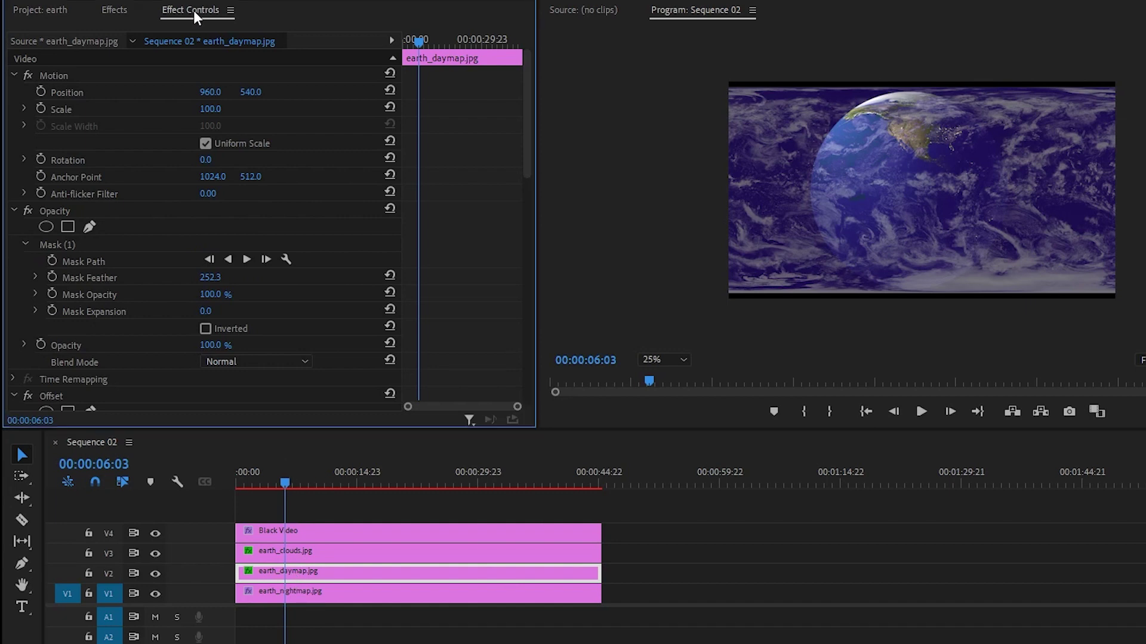
pyautogui.scroll(-3, 457, 253)
pyautogui.scroll(-5, 458, 258)
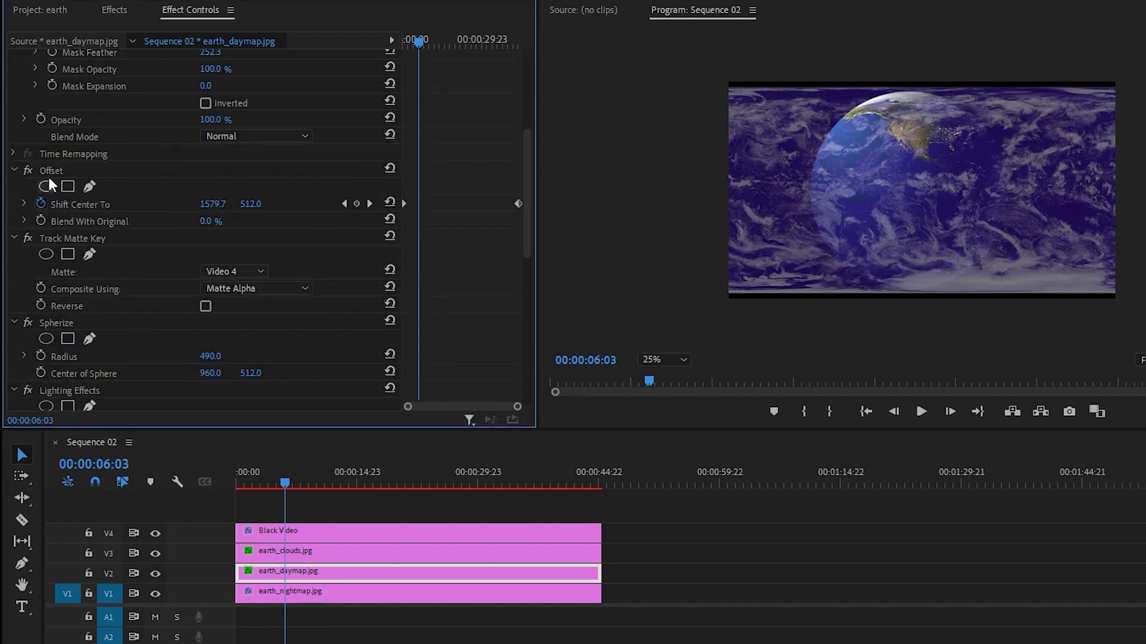
pyautogui.click(60, 169)
pyautogui.keyDown('ctrl'); pyautogui.click(81, 239); pyautogui.keyUp('ctrl')
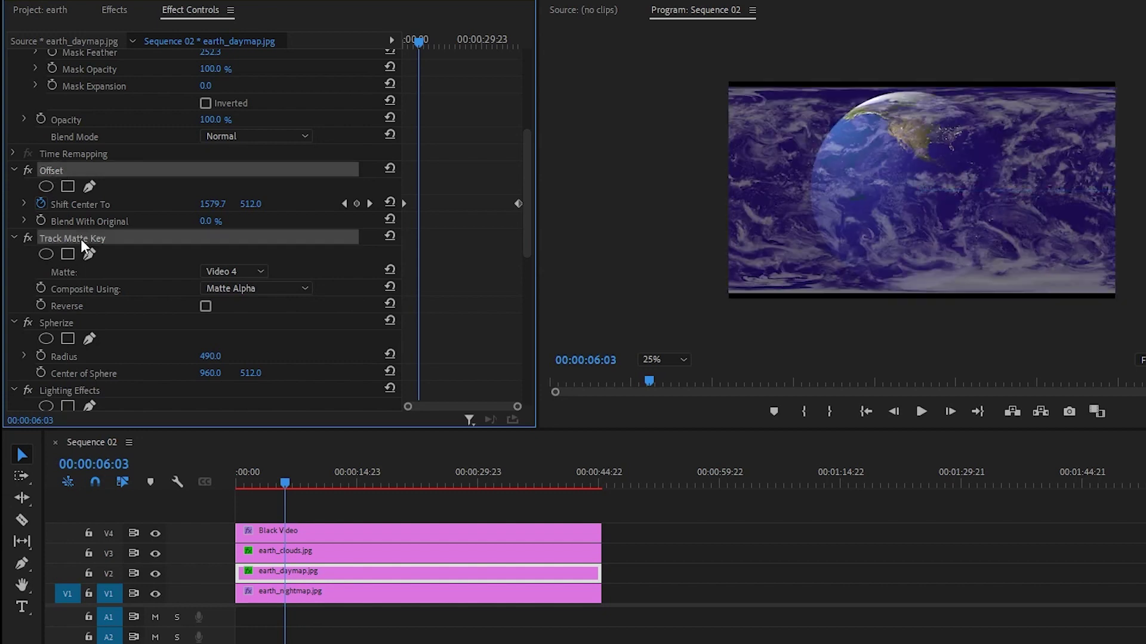
pyautogui.keyDown('ctrl'); pyautogui.click(70, 325); pyautogui.keyUp('ctrl')
pyautogui.hotkey('ctrl', 'c')
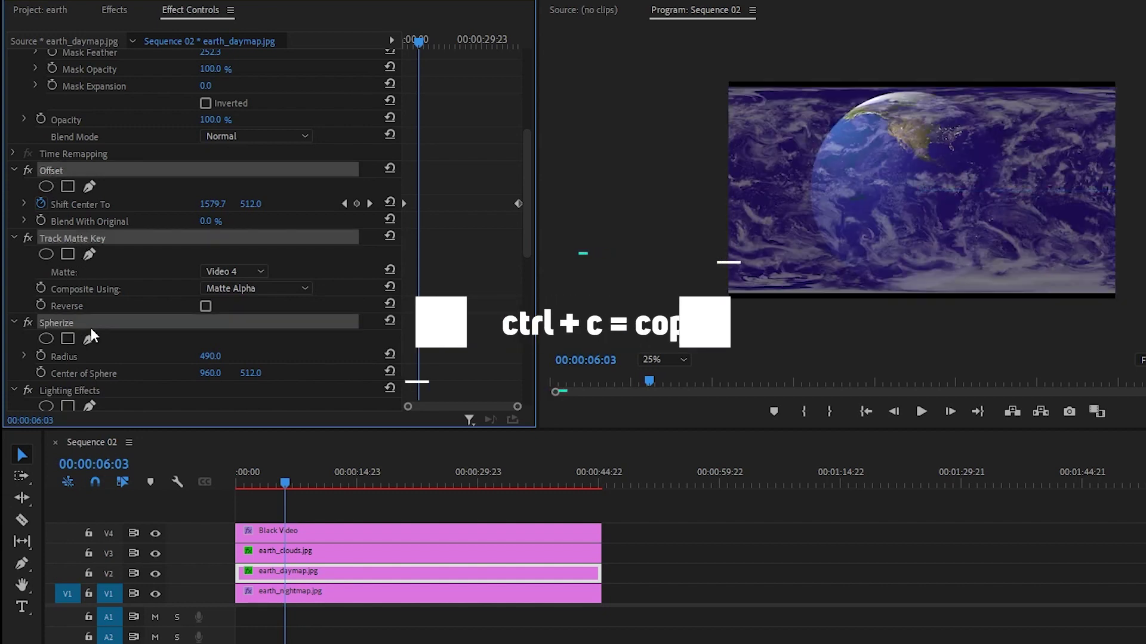
pyautogui.click(320, 550)
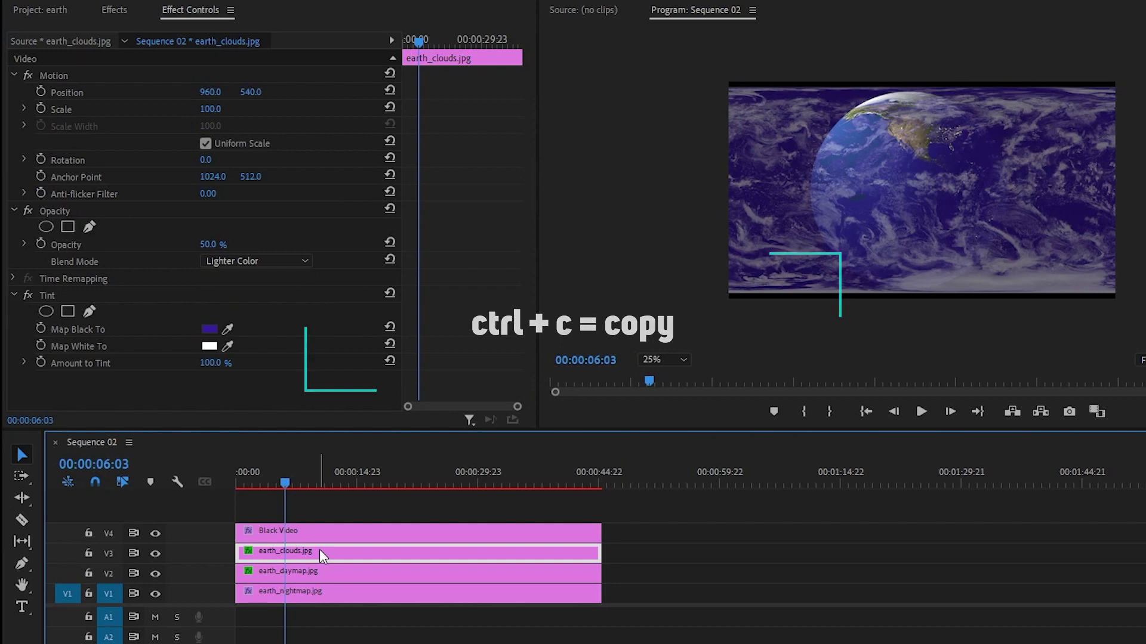
pyautogui.hotkey('ctrl', 'v')
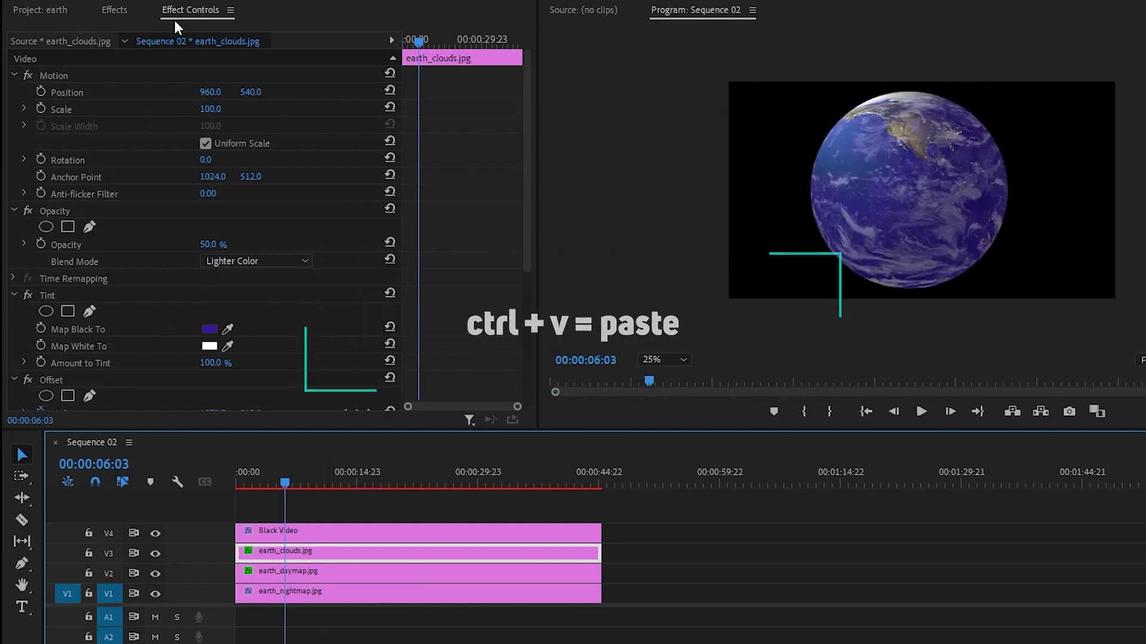
# Mask the clouds with a tilted ellipse over the globe's daylight side, feathered to about 258.3
pyautogui.click(46, 226)
pyautogui.moveTo(922, 255); pyautogui.dragTo(873, 154)
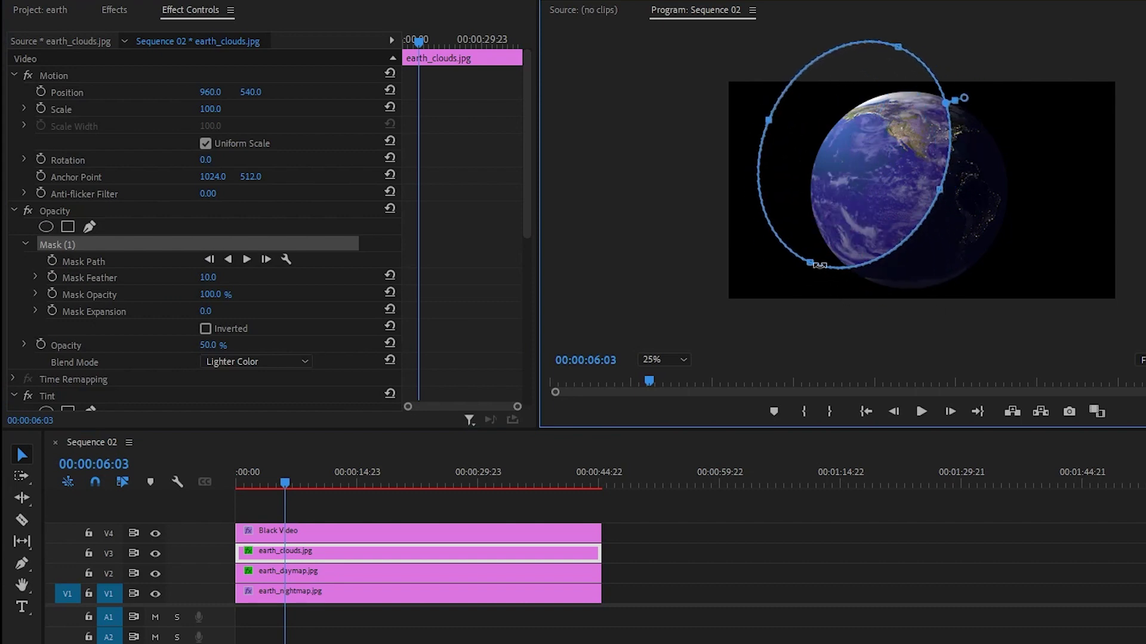
pyautogui.moveTo(816, 271); pyautogui.dragTo(798, 299)
pyautogui.moveTo(975, 94); pyautogui.dragTo(999, 79)
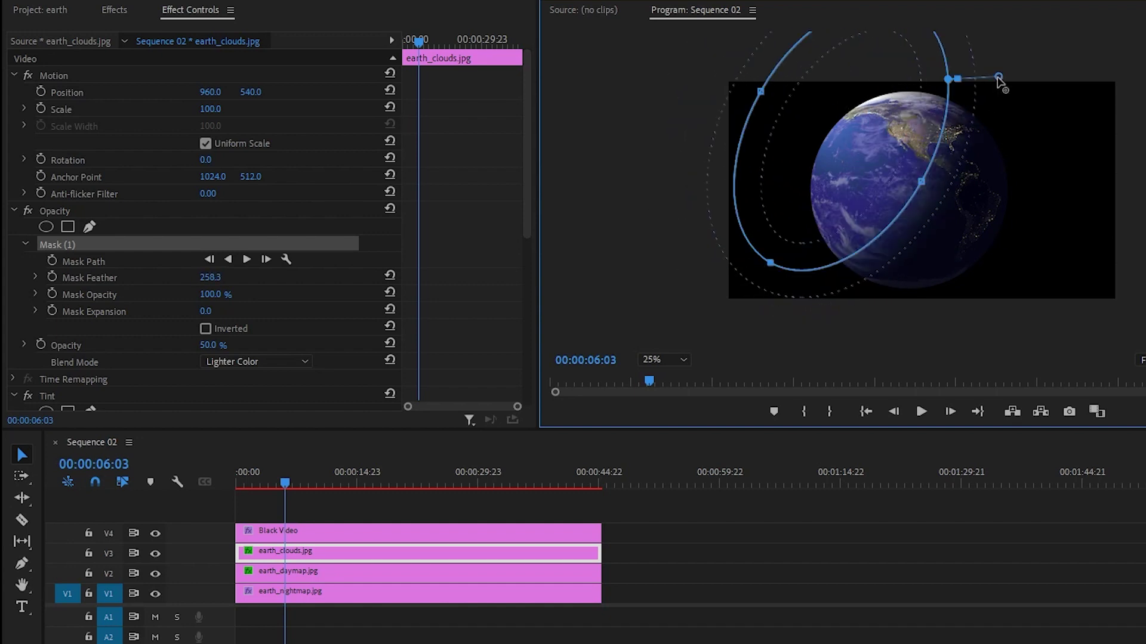
# Set the earth_nightmap.jpg clip's Lumetri whites to about 82.7 and contrast to about 43.3, and save the project
pyautogui.click(315, 501)
pyautogui.click(270, 485)
pyautogui.click(307, 593)
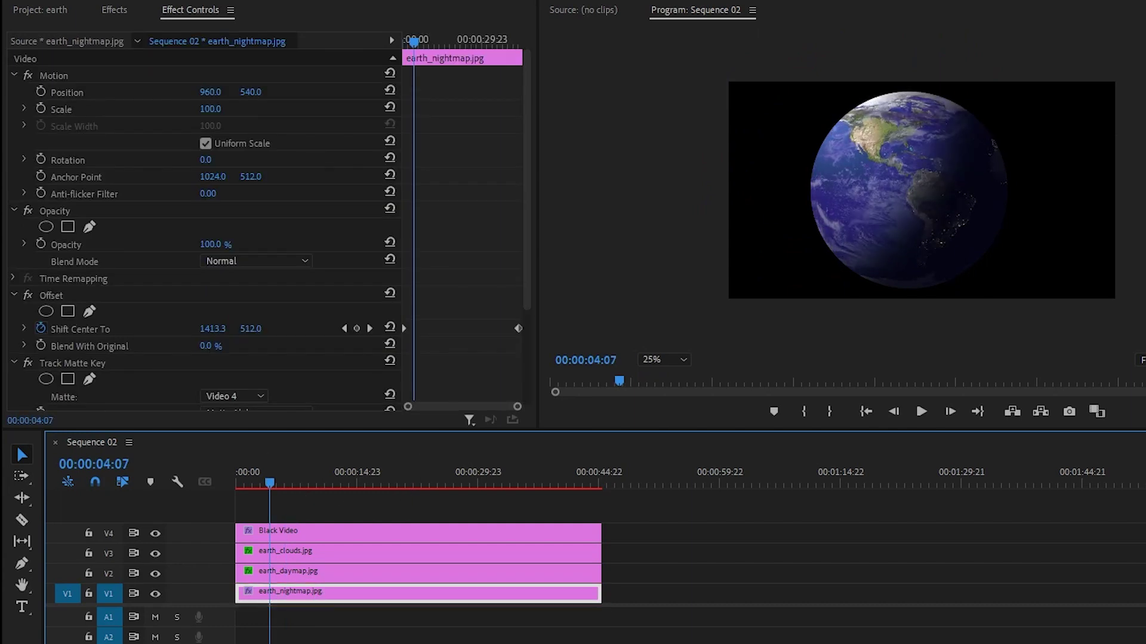
pyautogui.moveTo(1045, 335); pyautogui.dragTo(1070, 336)
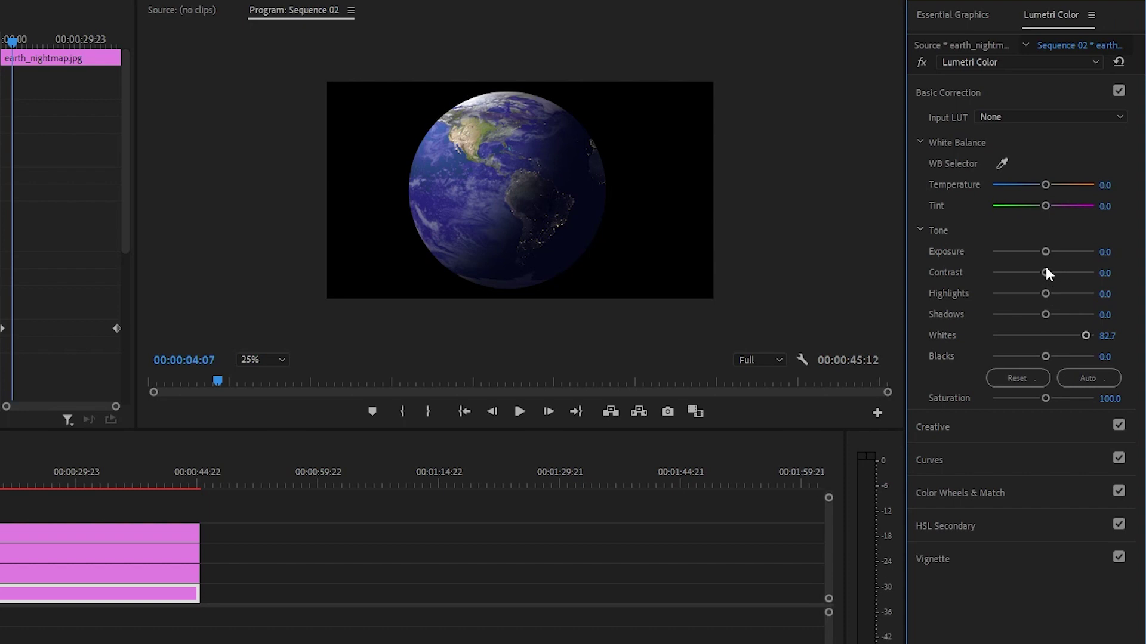
pyautogui.hotkey('ctrl', 's')
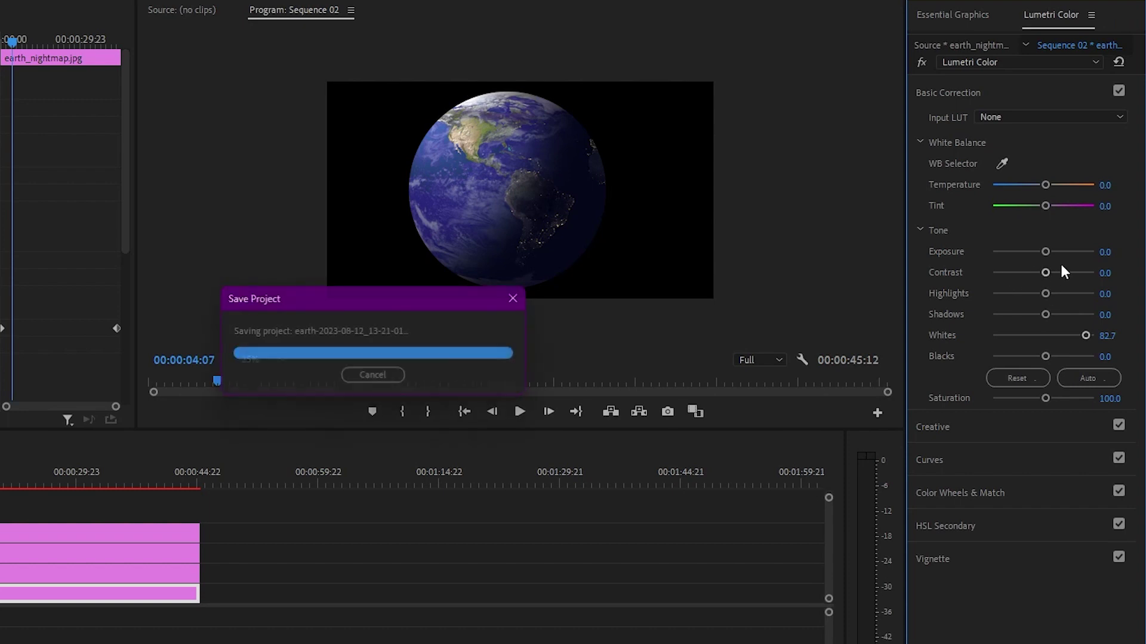
pyautogui.moveTo(1047, 272); pyautogui.dragTo(1065, 272)
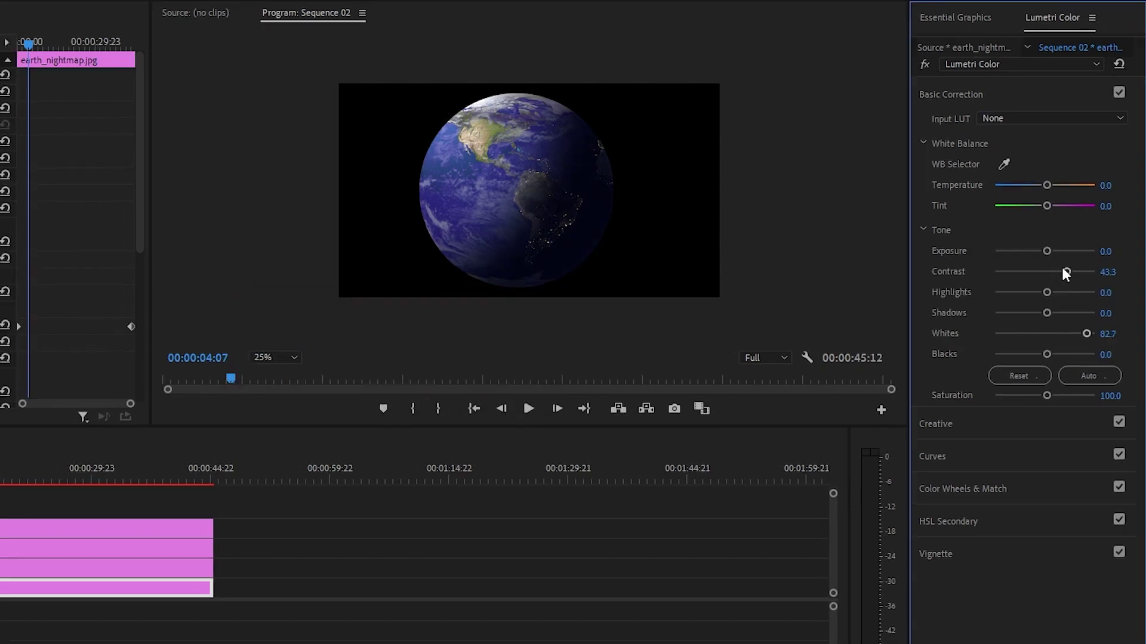
# Nest all four clips of the sequence and move the nested clip up to V3
pyautogui.moveTo(0, 498); pyautogui.dragTo(0, 597)
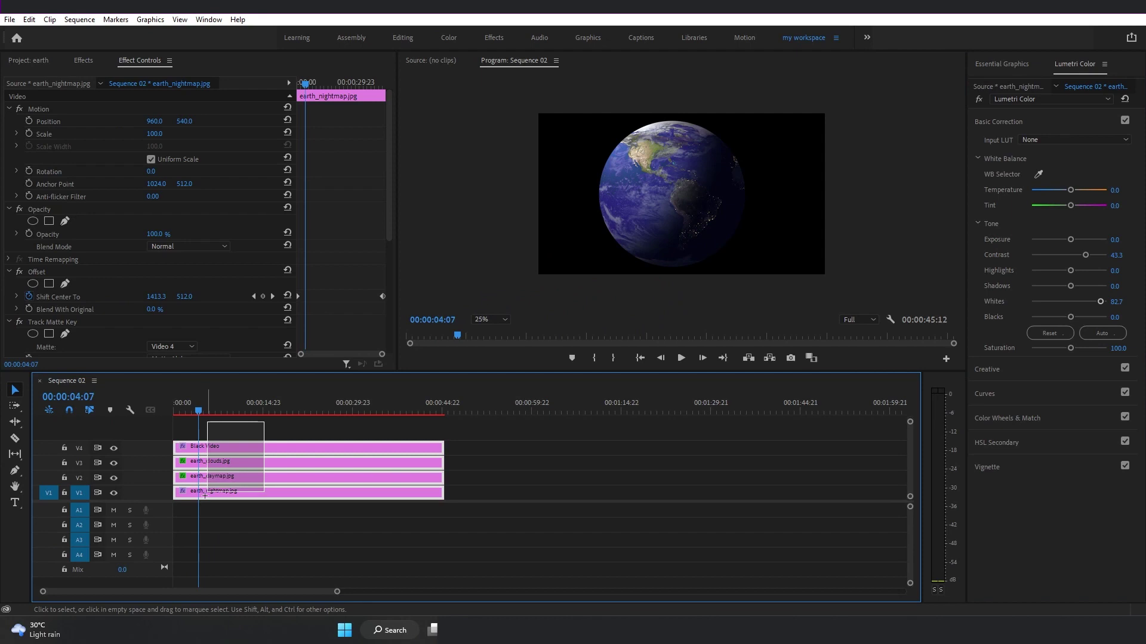
pyautogui.moveTo(205, 496); pyautogui.dragTo(215, 494)
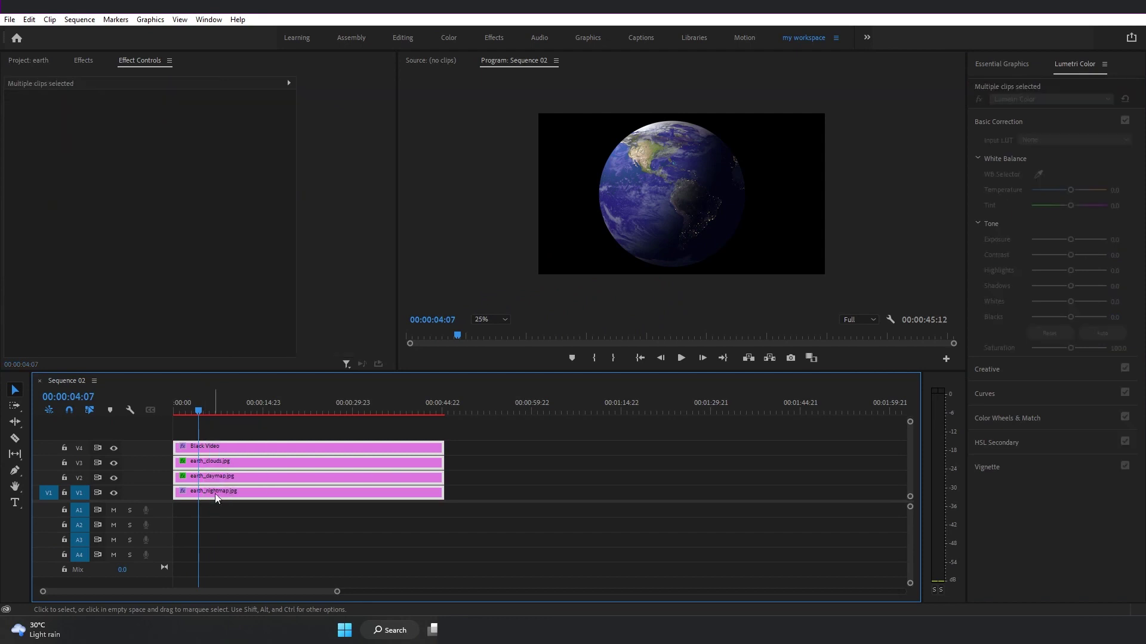
pyautogui.rightClick(242, 478)
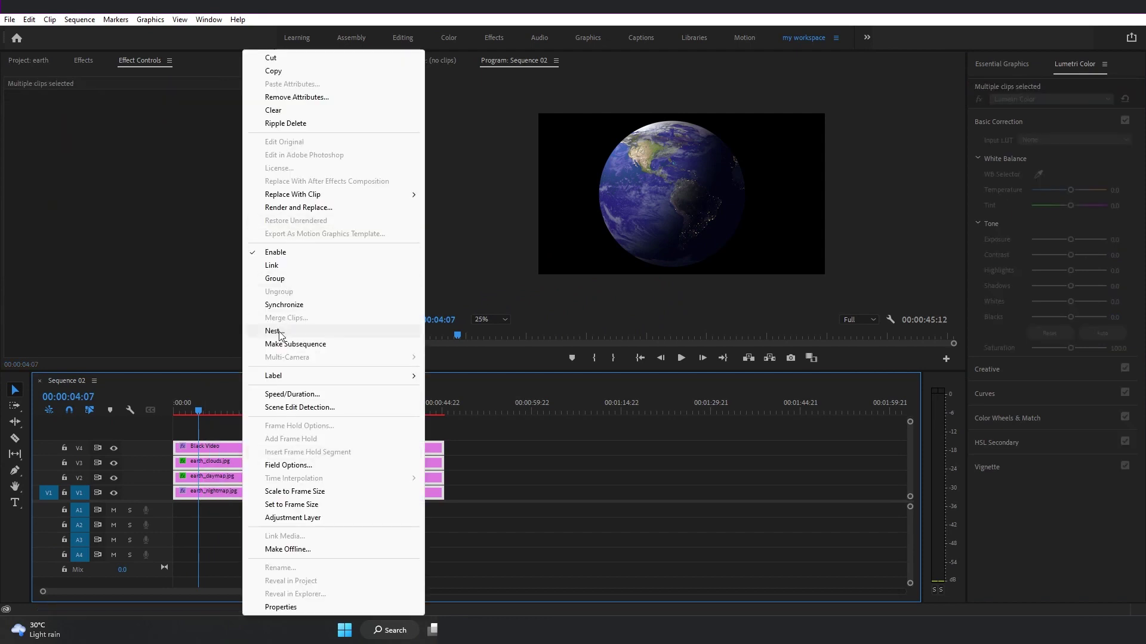
pyautogui.click(274, 331)
pyautogui.click(545, 325)
pyautogui.click(213, 491)
pyautogui.moveTo(214, 492); pyautogui.dragTo(185, 452)
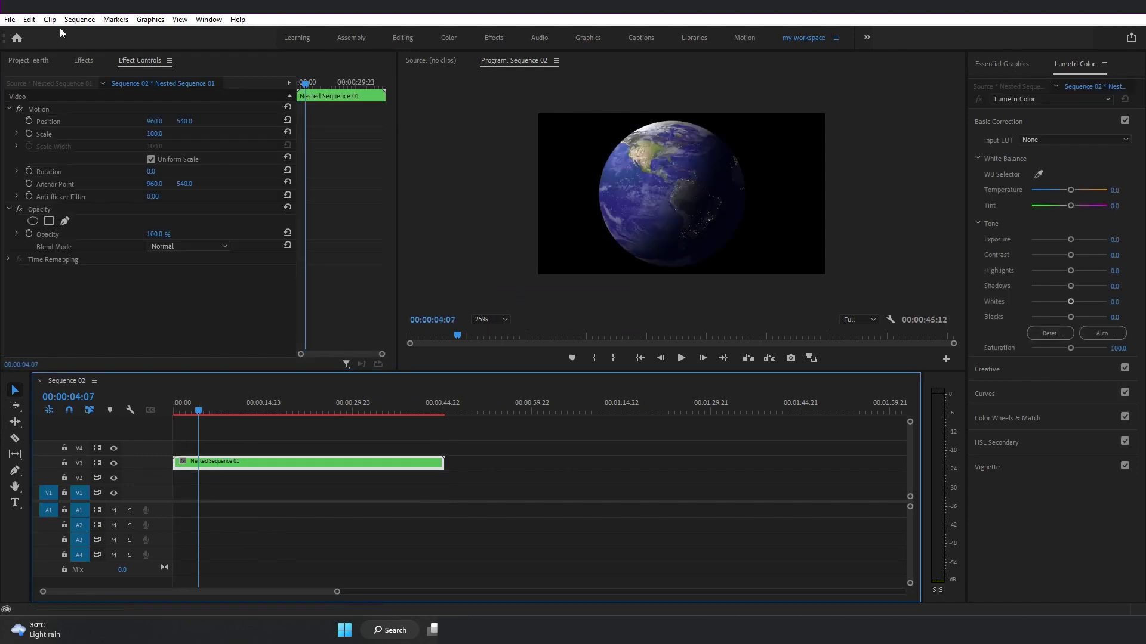
# Place stars1.mp4 on V1 beneath the nested Earth clip, starting at the beginning of the sequence
pyautogui.click(30, 61)
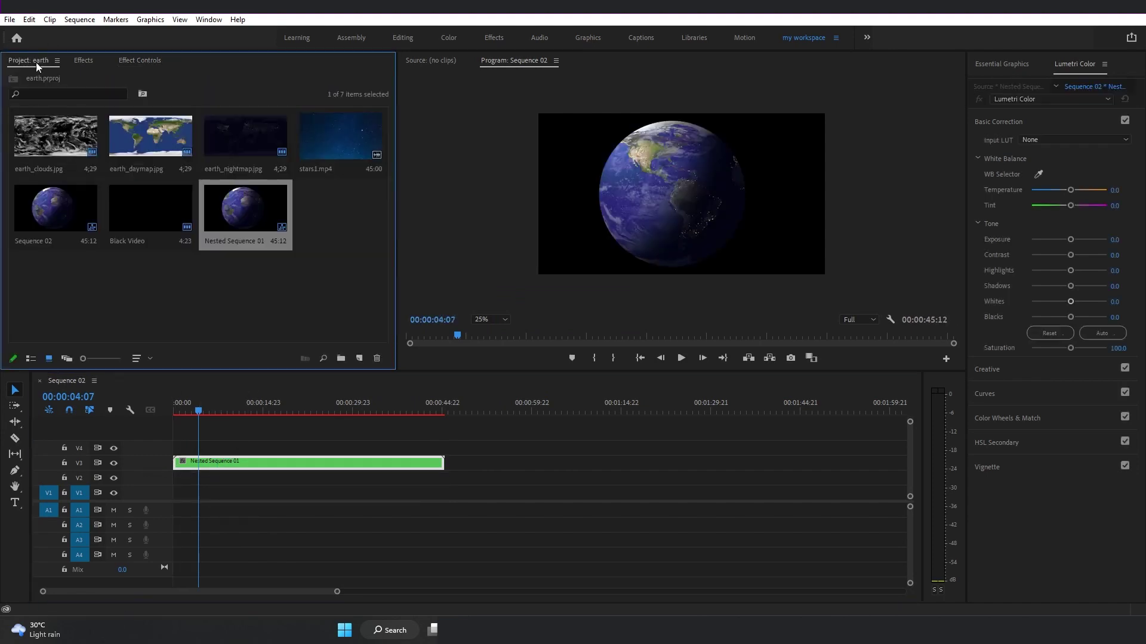
pyautogui.click(335, 120)
pyautogui.moveTo(217, 417); pyautogui.dragTo(177, 493)
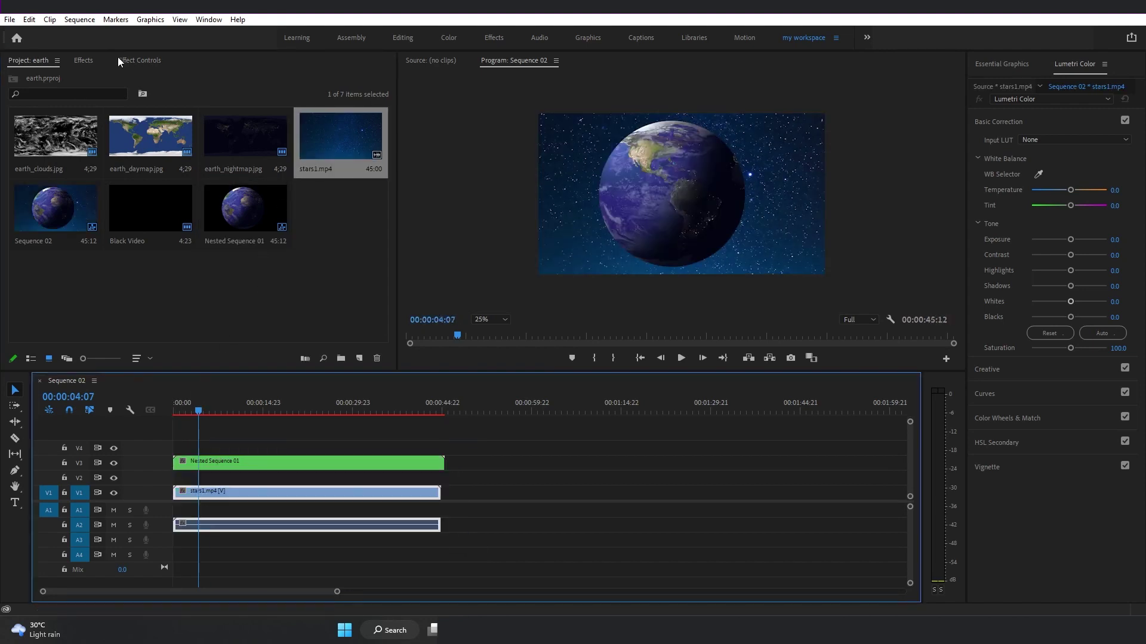
# Set the opacity of the stars1.mp4 clip to 45% and play back the result
pyautogui.click(144, 56)
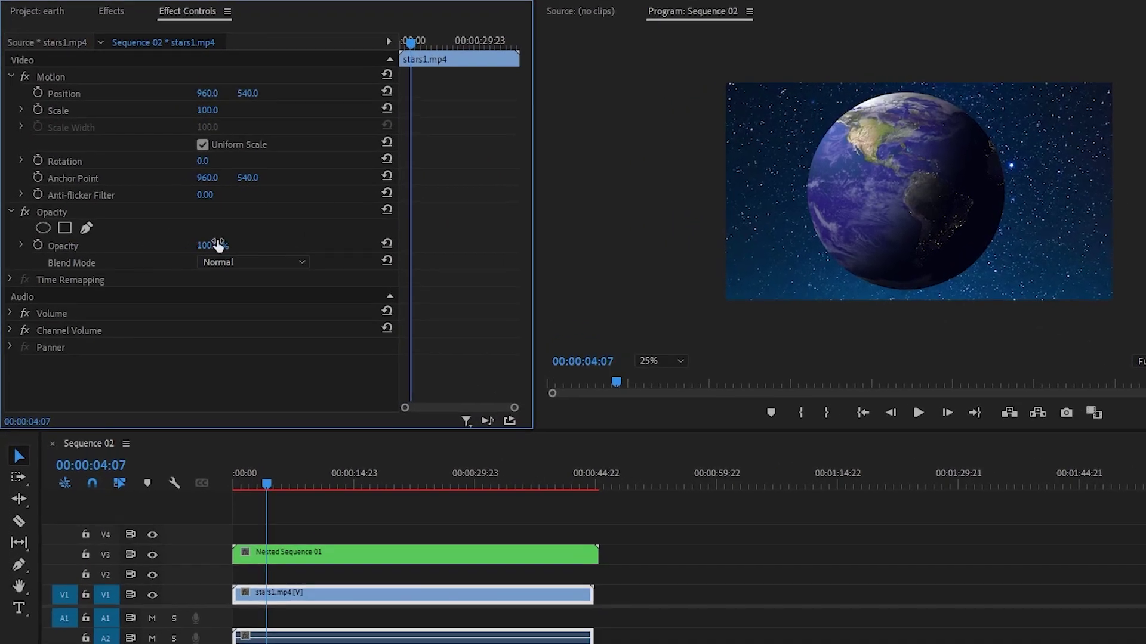
pyautogui.moveTo(218, 246); pyautogui.dragTo(190, 246)
pyautogui.click(209, 245)
pyautogui.write('45')
pyautogui.press('Return')
pyautogui.press('space')
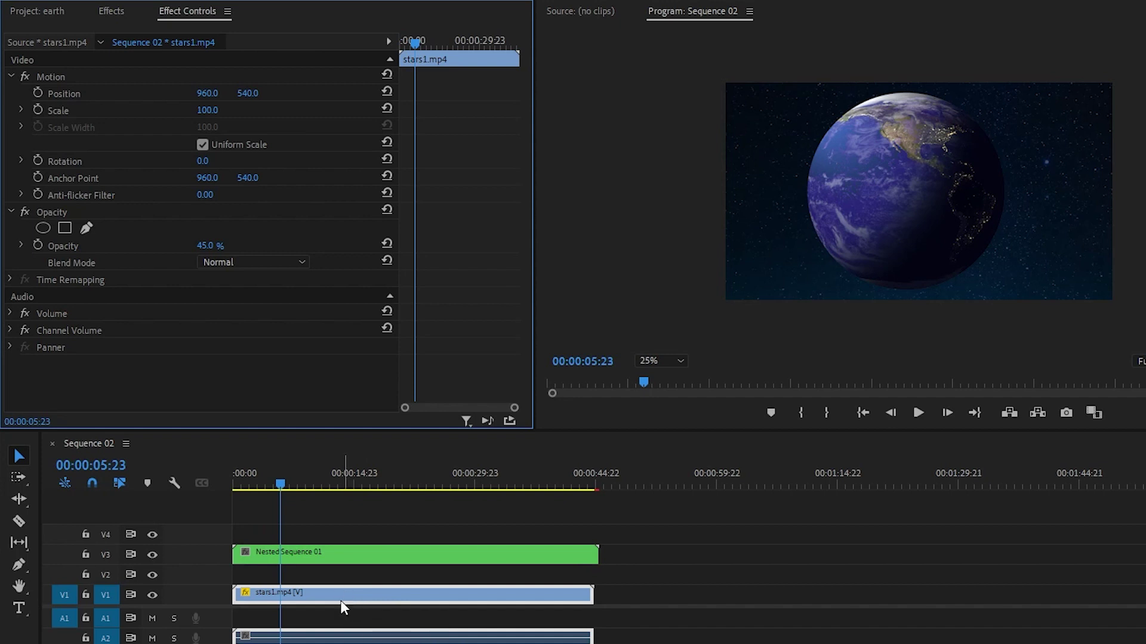
# Set the stars1.mp4 clip to 60% reversed speed and trim its end to match the nested Earth clip
pyautogui.hotkey('ctrl', 'r')
pyautogui.write('60')
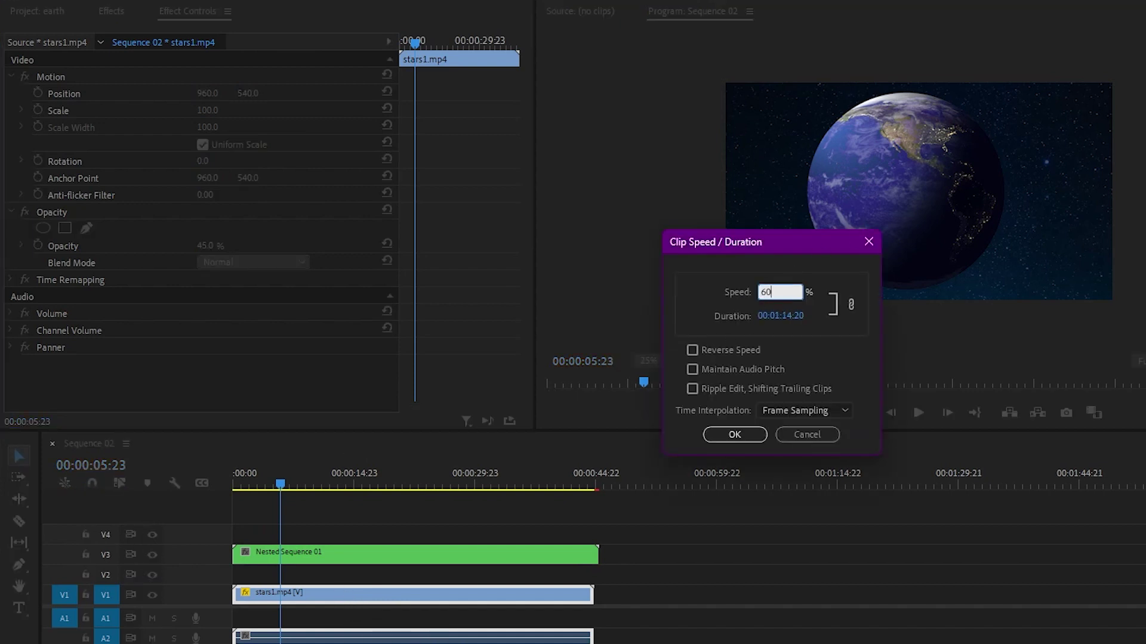
pyautogui.click(719, 352)
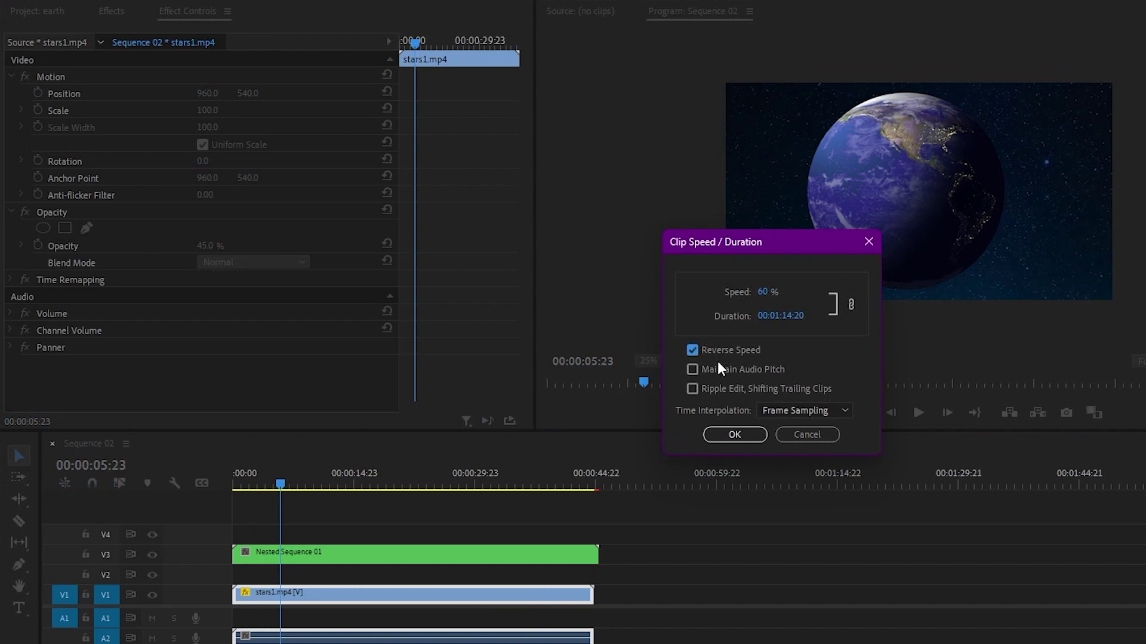
pyautogui.click(740, 441)
pyautogui.press('space')
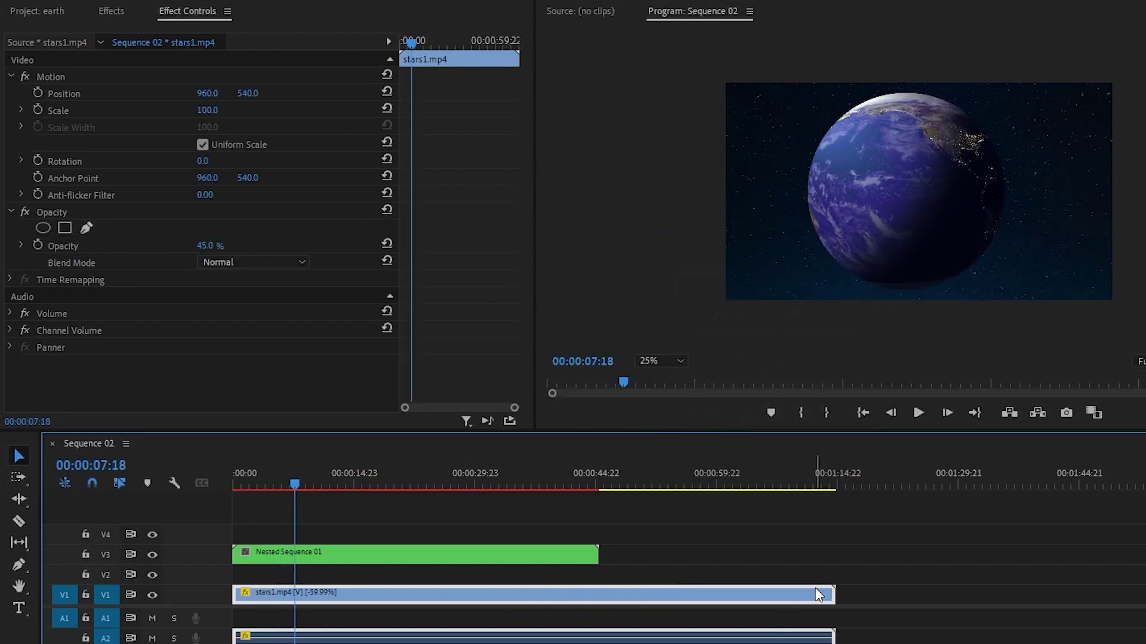
pyautogui.moveTo(833, 595); pyautogui.dragTo(598, 595)
pyautogui.click(627, 575)
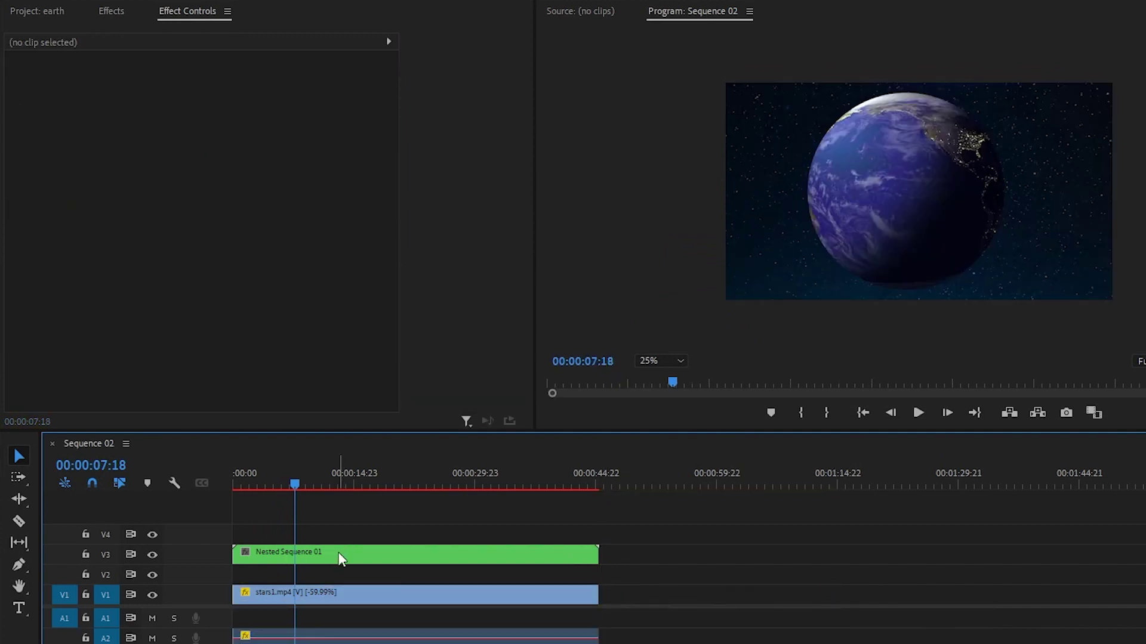
# Draw a circle about 342 px wide with the Ellipse tool and centre it over the Earth
pyautogui.moveTo(18, 565); pyautogui.dragTo(63, 596)
pyautogui.moveTo(849, 134); pyautogui.dragTo(986, 269)
pyautogui.moveTo(915, 190)
pyautogui.mouseDown()
pyautogui.moveTo(905, 174)
pyautogui.moveTo(892, 177)
pyautogui.moveTo(903, 178)
pyautogui.mouseUp()
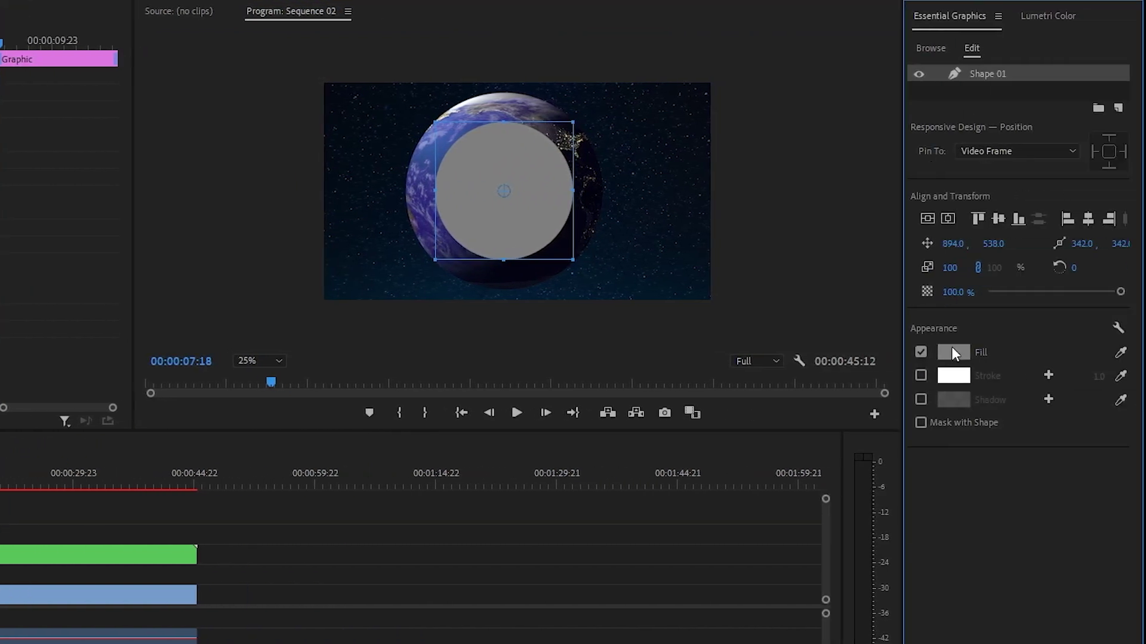
# Set the circle's fill to the pale blue-white colour E5E4FF
pyautogui.click(953, 352)
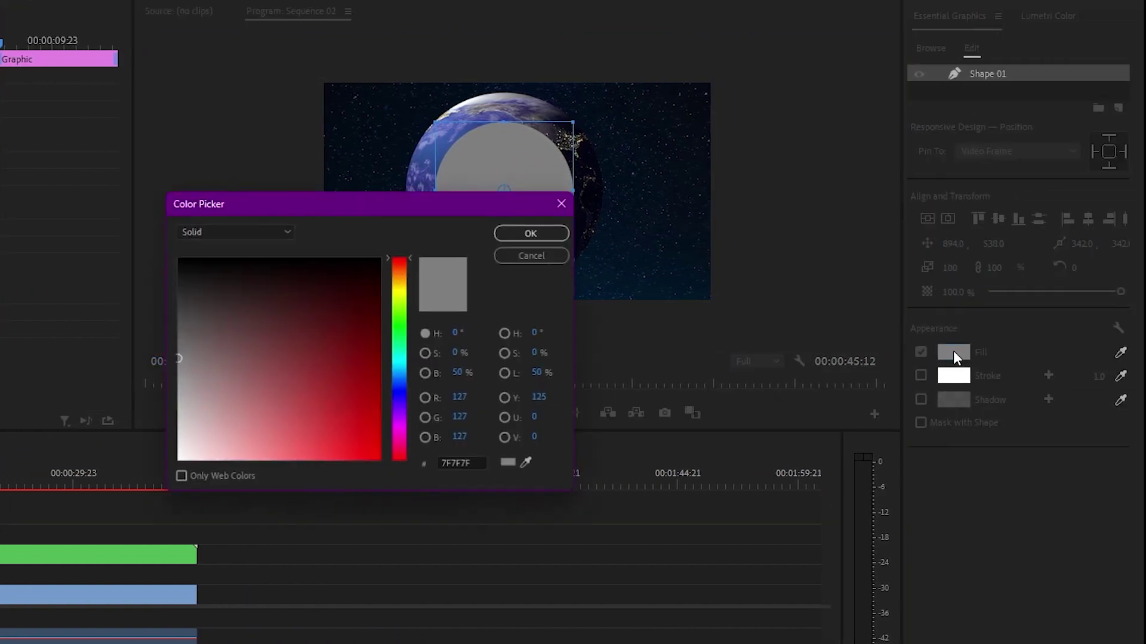
pyautogui.click(404, 396)
pyautogui.click(196, 464)
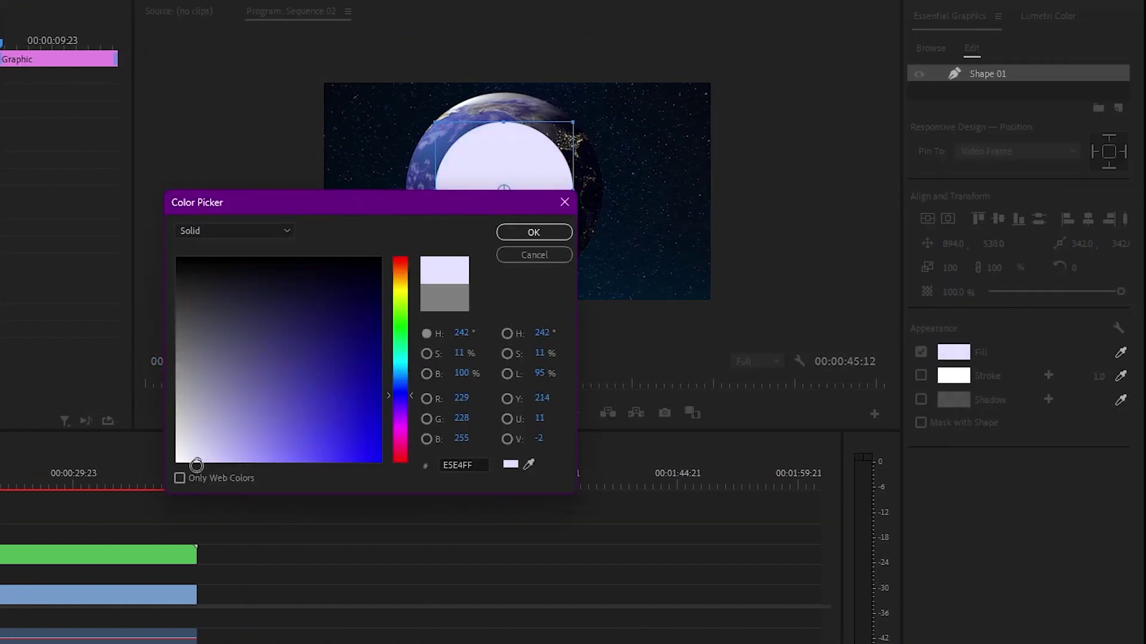
pyautogui.click(555, 231)
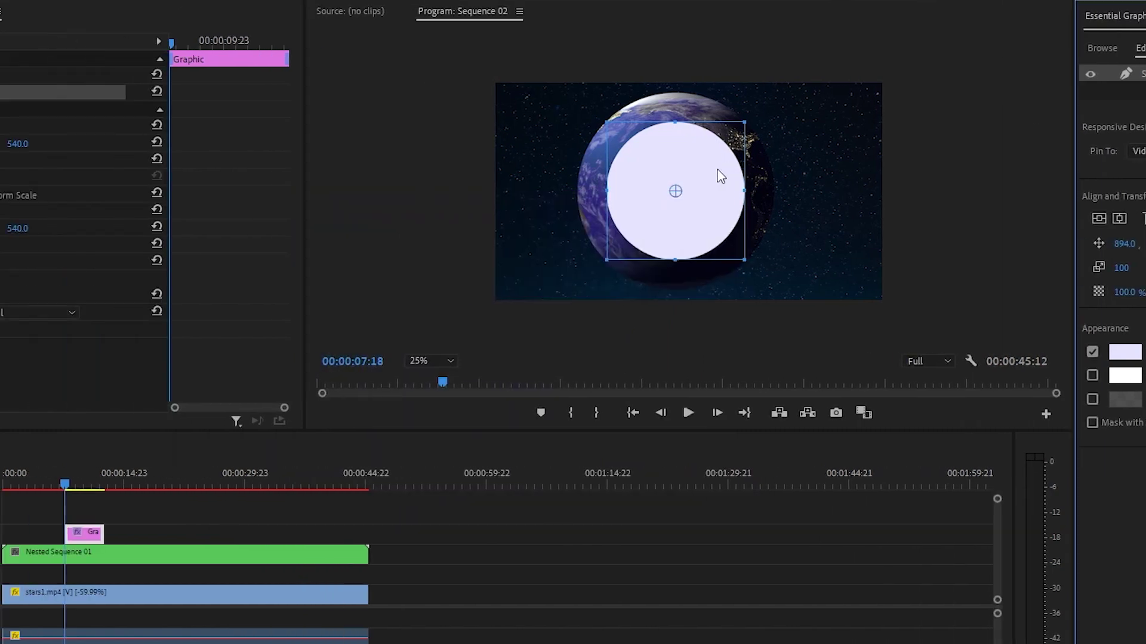
# Apply Gaussian Blur to the circle graphic and set its blurriness to 328
pyautogui.click(108, 16)
pyautogui.click(25, 32)
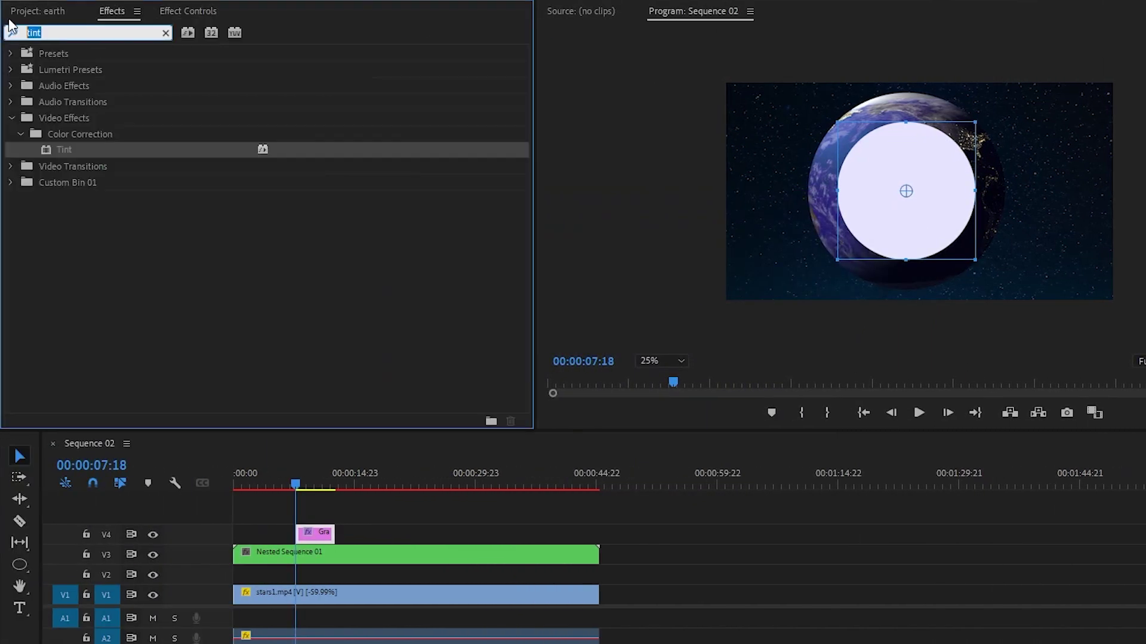
pyautogui.write('blur')
pyautogui.moveTo(94, 295); pyautogui.dragTo(323, 534)
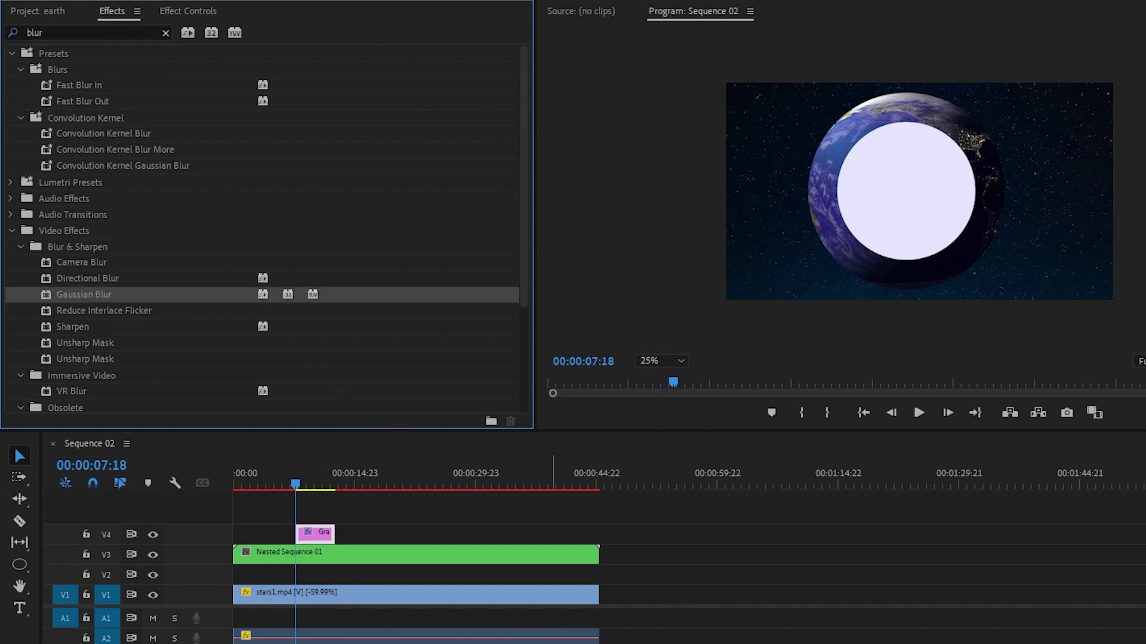
pyautogui.click(203, 12)
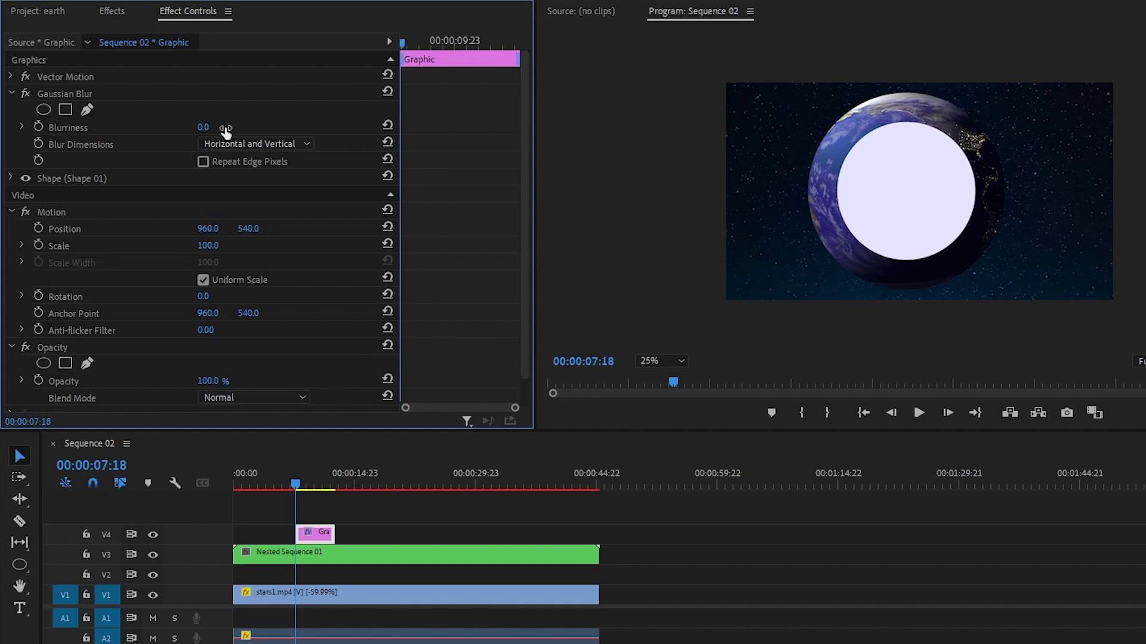
pyautogui.moveTo(202, 127); pyautogui.dragTo(334, 127)
# Extend the Graphic clip over the full length of the nested clip and move it to V2 beneath the Earth
pyautogui.moveTo(296, 533); pyautogui.dragTo(233, 533)
pyautogui.moveTo(329, 538); pyautogui.dragTo(598, 539)
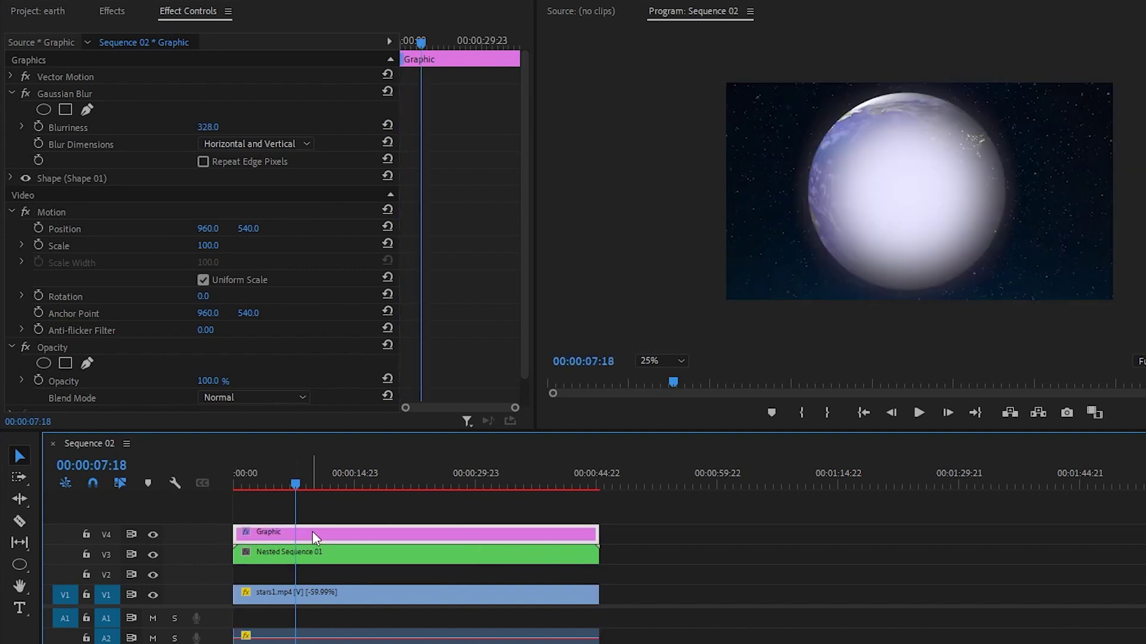
pyautogui.moveTo(313, 533); pyautogui.dragTo(313, 573)
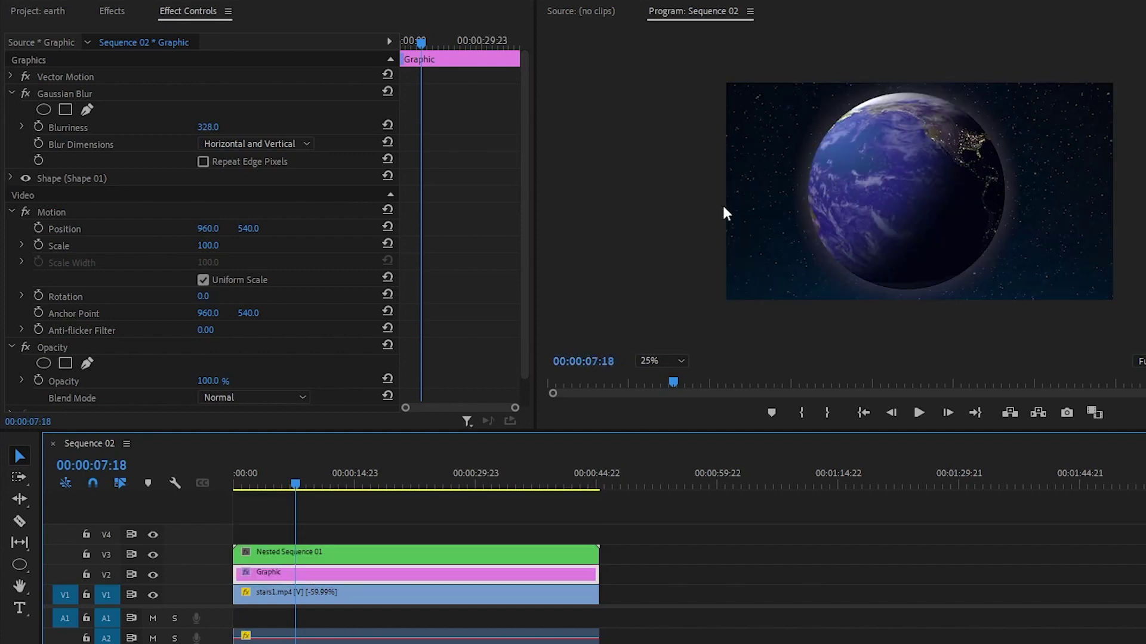
# Fit the program preview to its frame and play back the glowing Earth
pyautogui.click(656, 361)
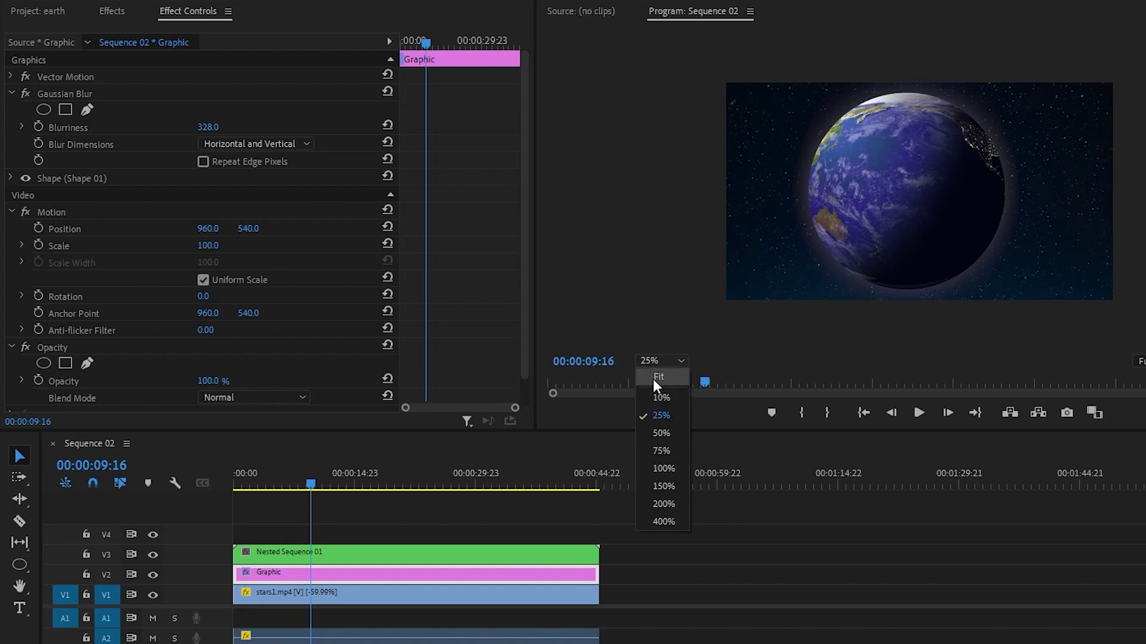
pyautogui.click(656, 378)
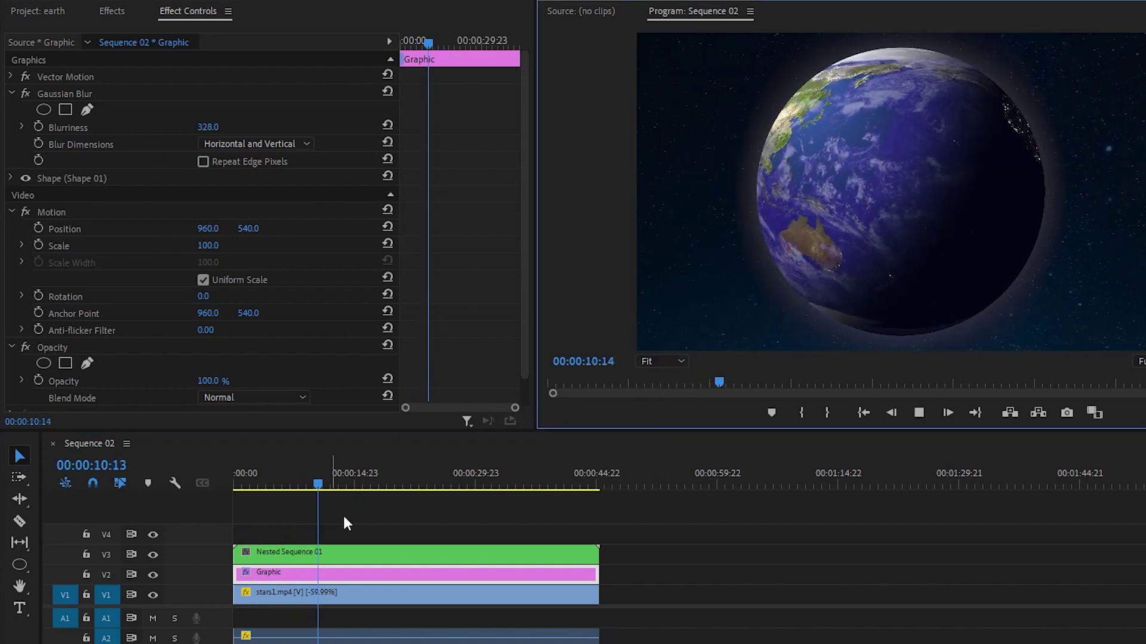
pyautogui.press('space')
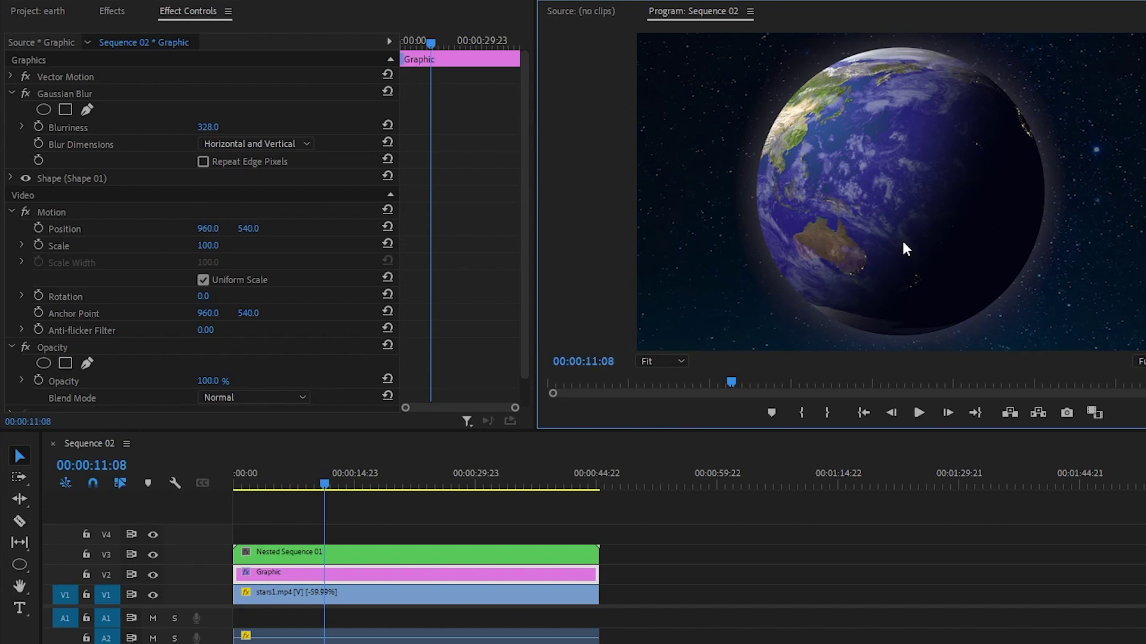
# Set the rotation of Nested Sequence 01 to -25° and play back the result
pyautogui.click(306, 557)
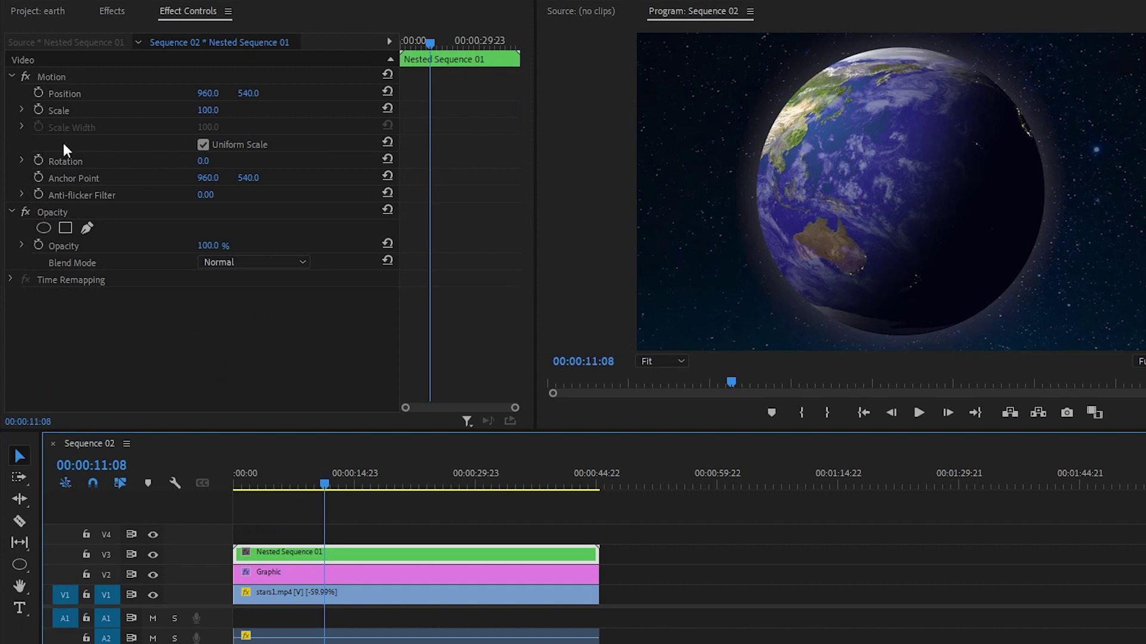
pyautogui.click(204, 161)
pyautogui.write('-25')
pyautogui.press('Return')
pyautogui.press('space')
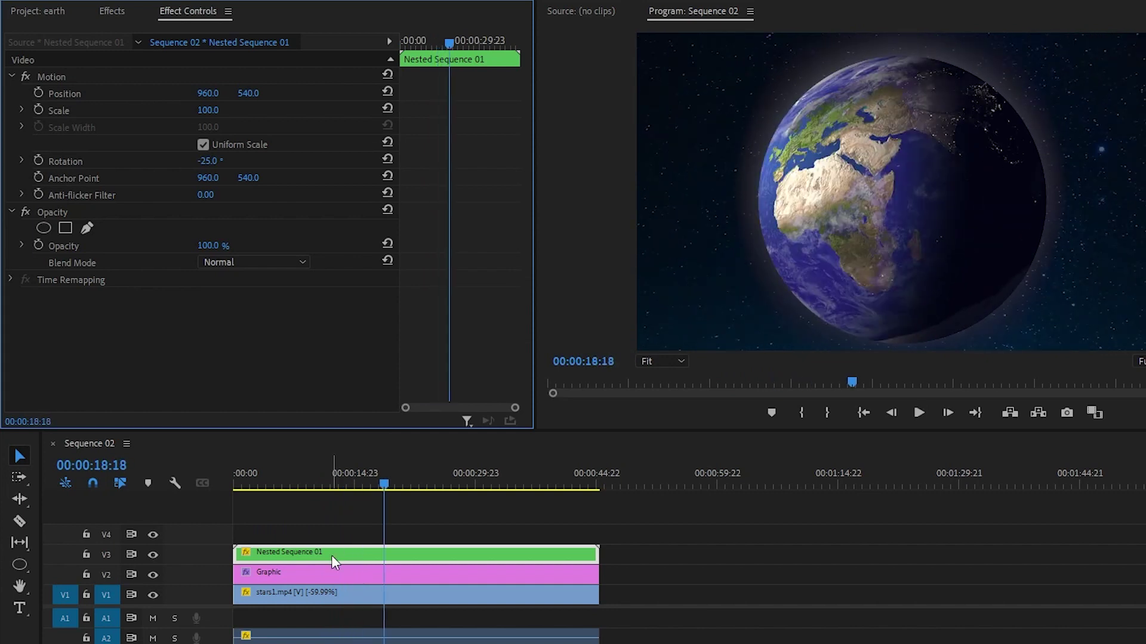
# Keyframe the nested clip's position and scale at the sequence start, with scale 174 and position about 1375, 834
pyautogui.moveTo(356, 482); pyautogui.dragTo(236, 508)
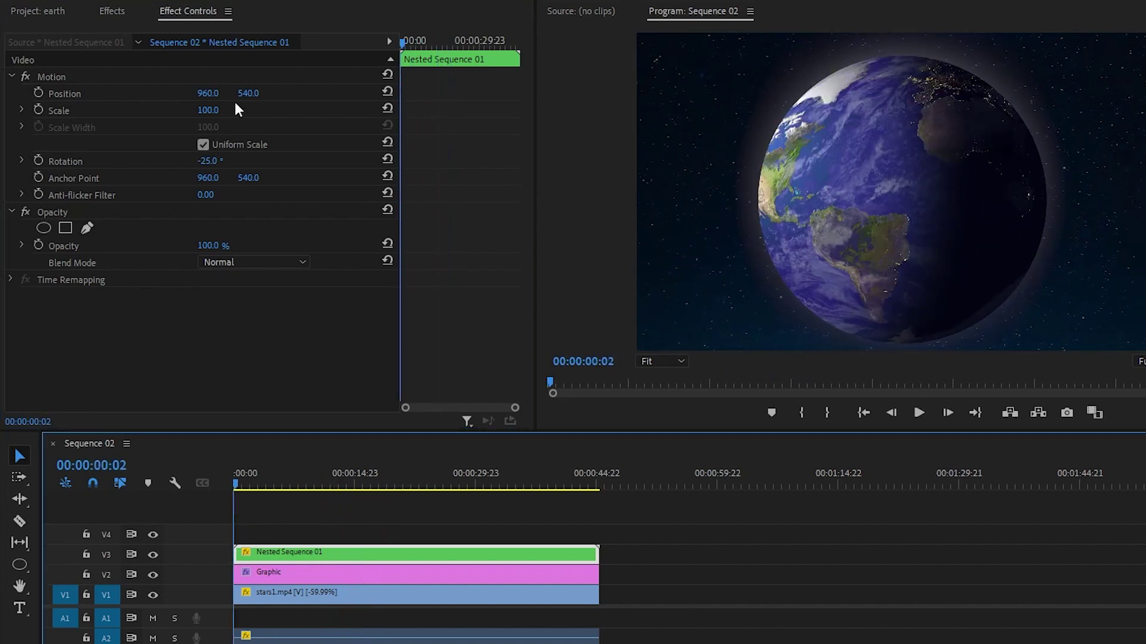
pyautogui.click(38, 93)
pyautogui.click(38, 110)
pyautogui.moveTo(203, 113); pyautogui.dragTo(216, 94)
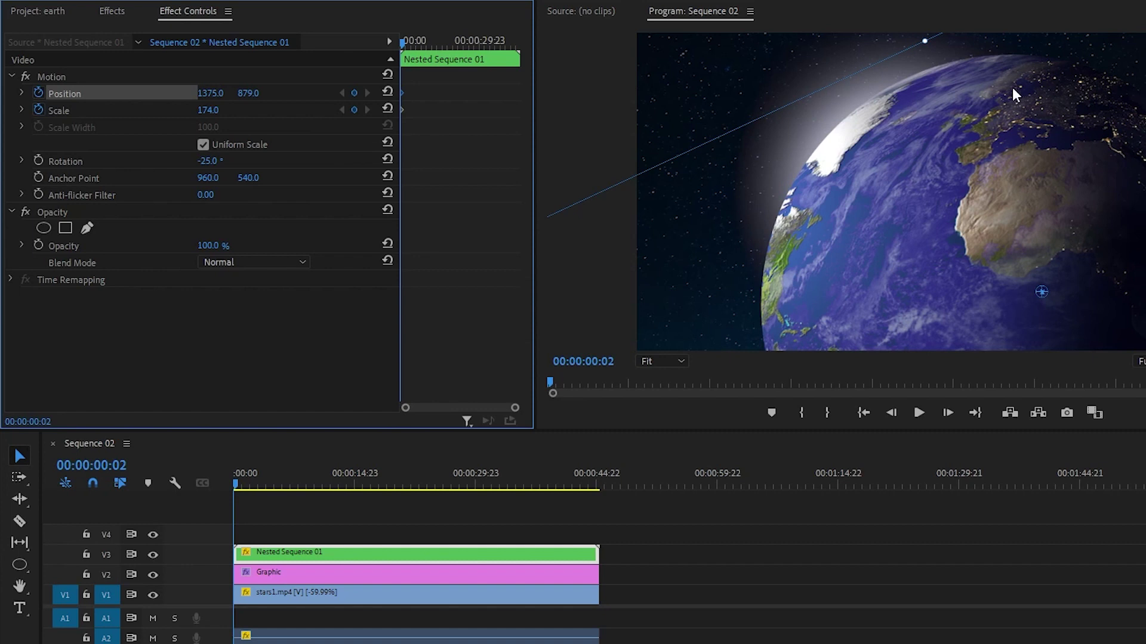
# At about 00:00:09:11, reset the nested clip's position and scale to add keyframes at 960, 540 and 100
pyautogui.moveTo(409, 41); pyautogui.dragTo(428, 42)
pyautogui.click(388, 91)
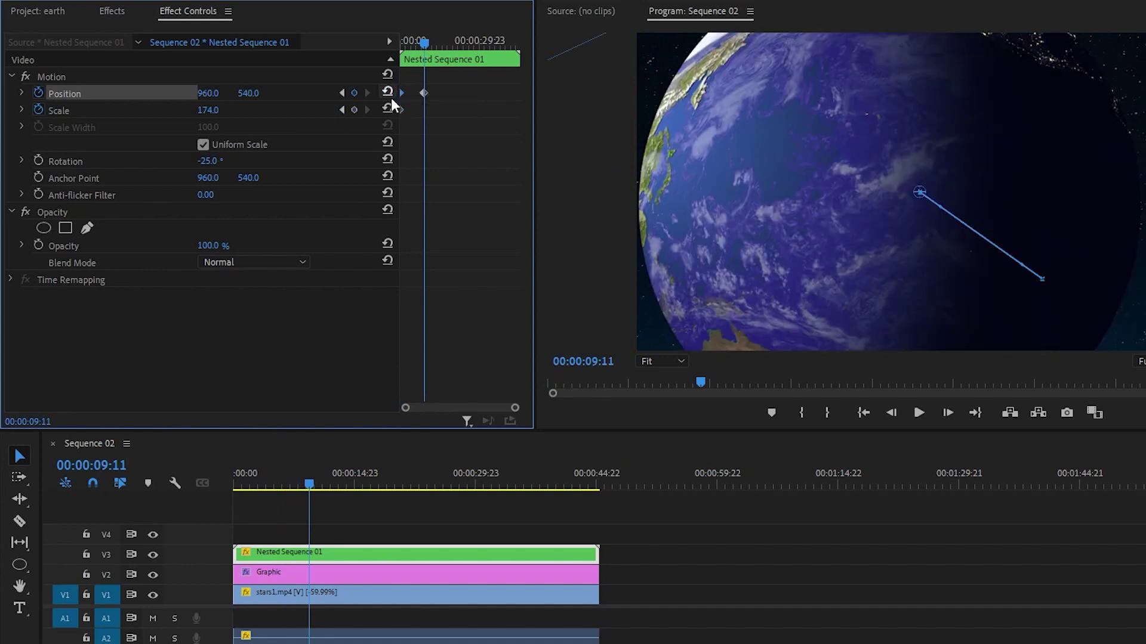
pyautogui.click(388, 107)
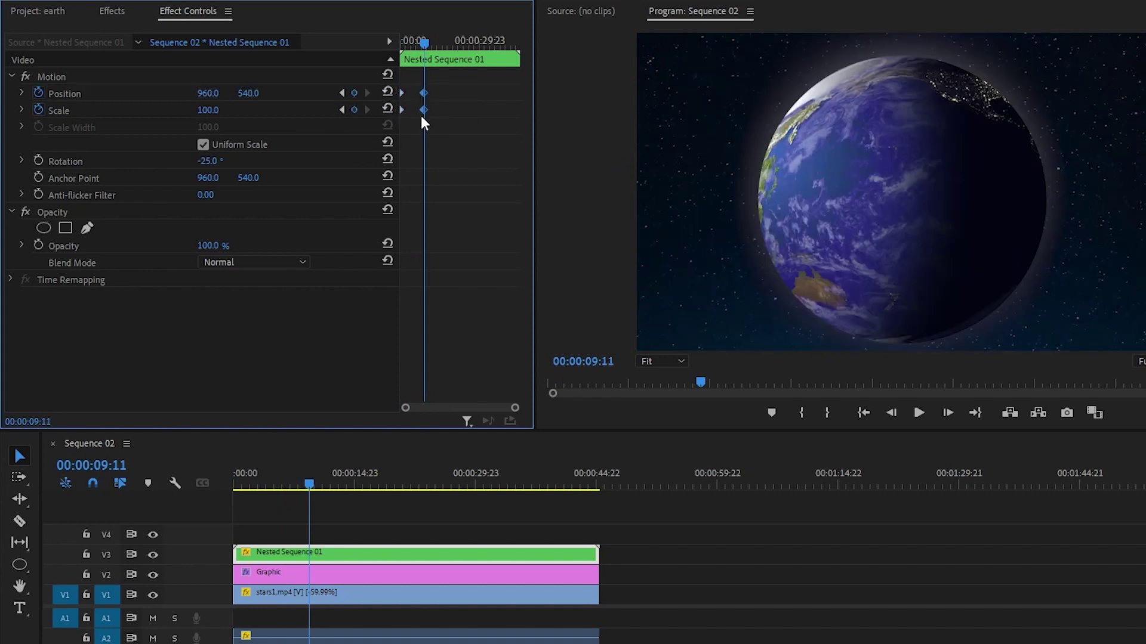
# Apply Ease In to the nested clip's ending position and scale keyframes and Ease Out to the starting ones
pyautogui.rightClick(423, 111)
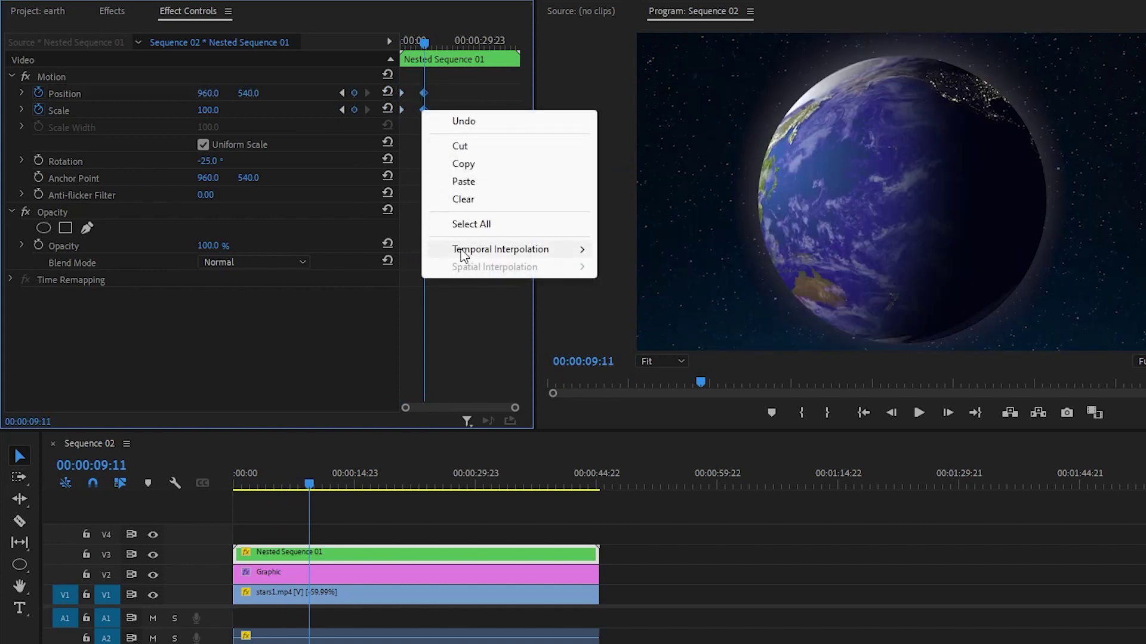
pyautogui.moveTo(465, 254)
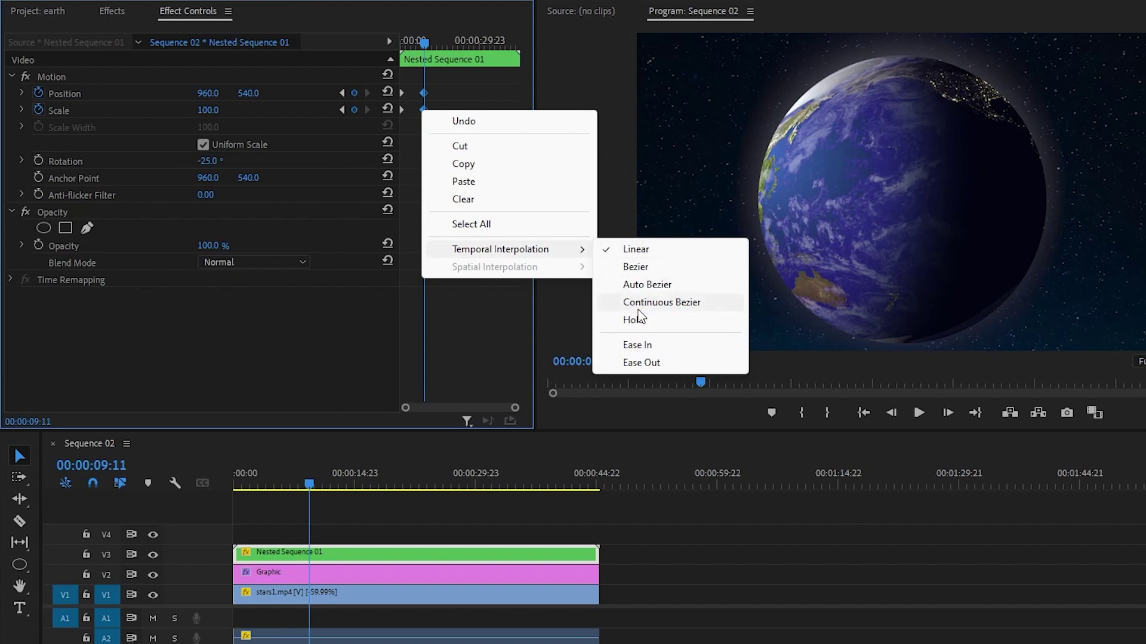
pyautogui.click(640, 364)
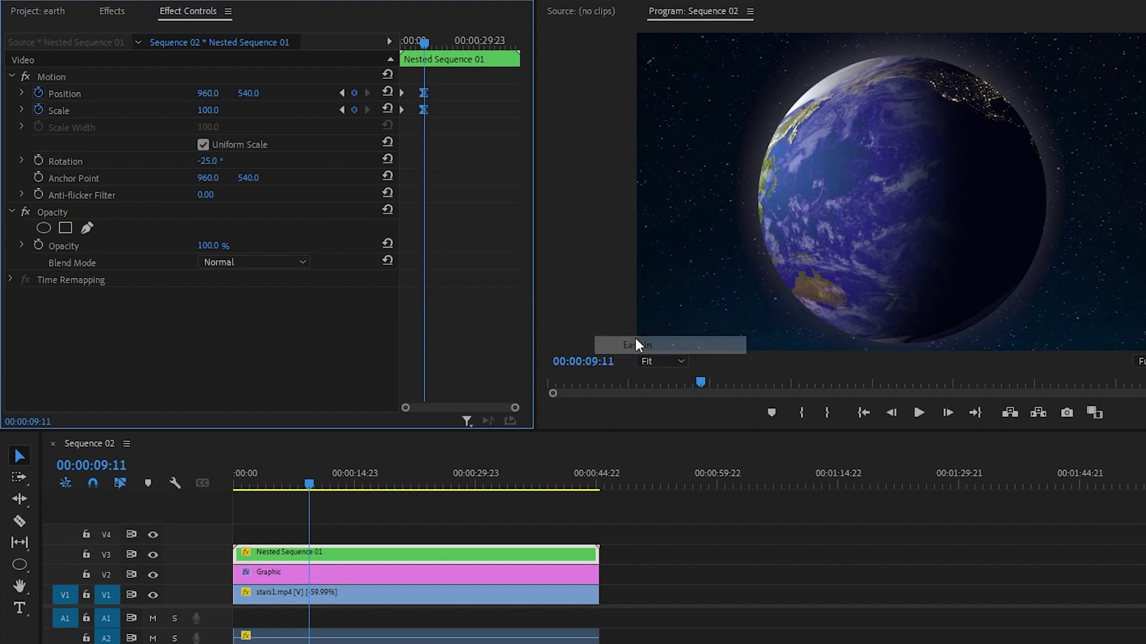
pyautogui.moveTo(410, 84); pyautogui.dragTo(386, 122)
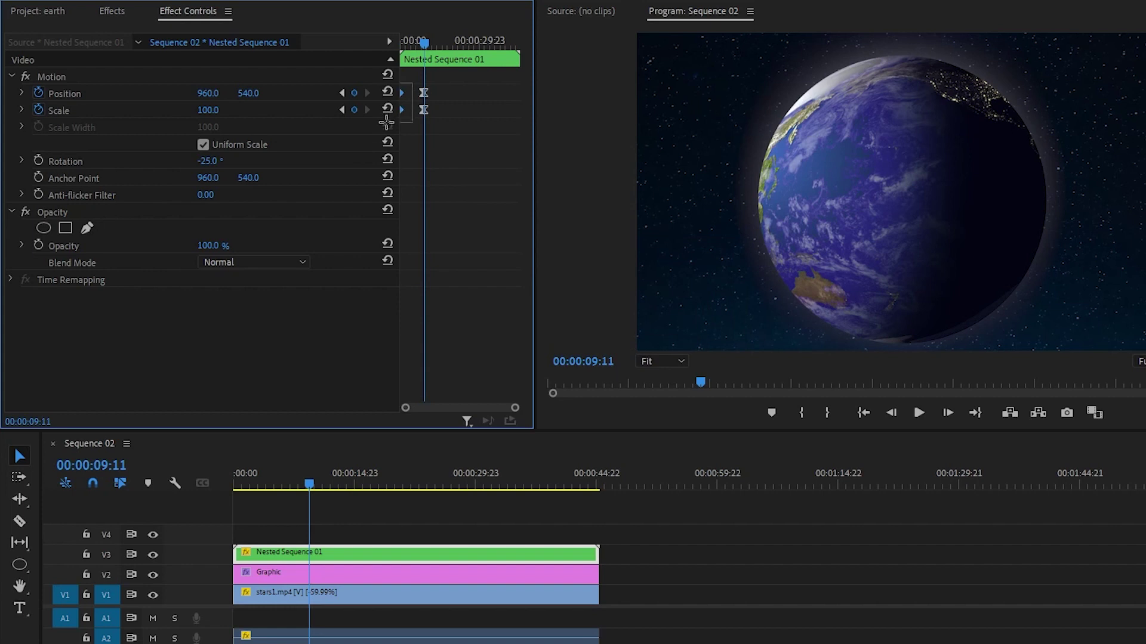
pyautogui.rightClick(399, 111)
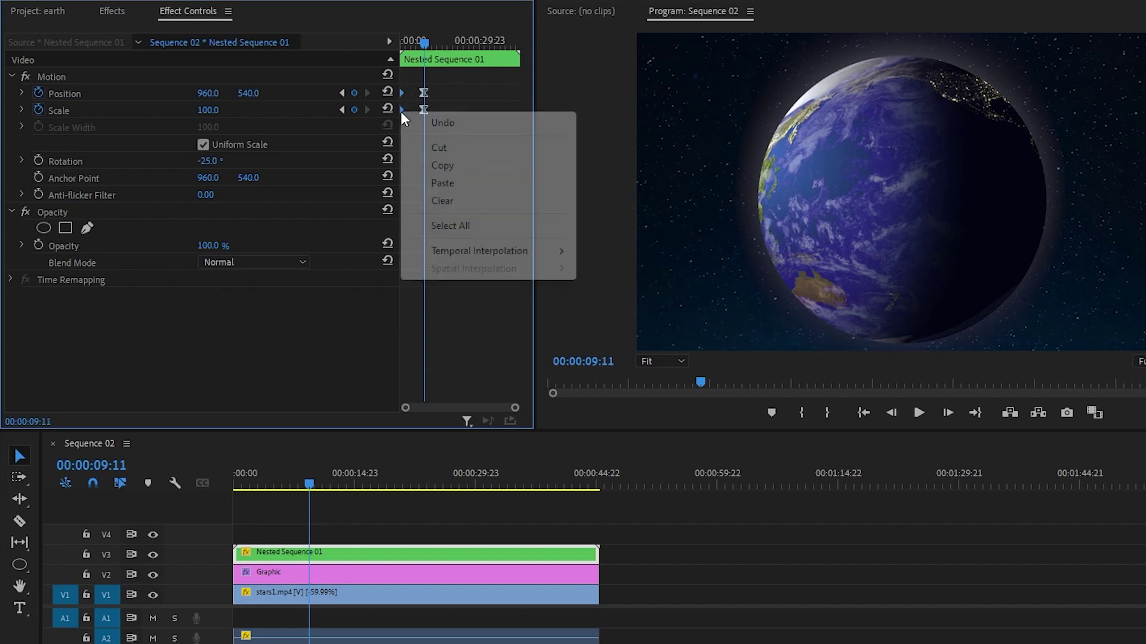
pyautogui.moveTo(535, 255)
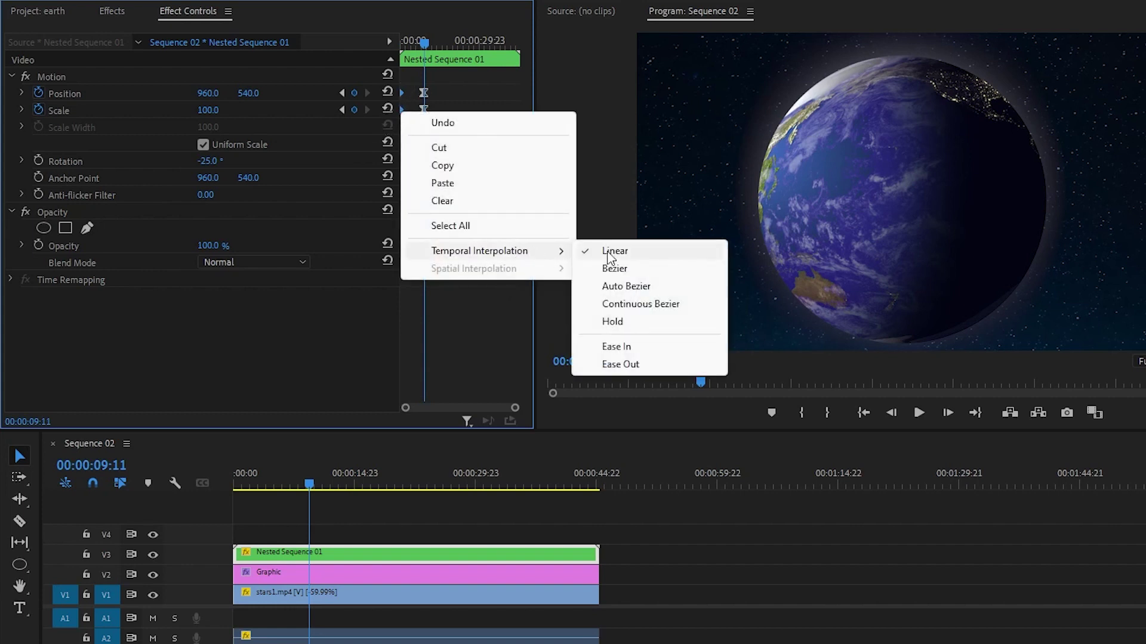
pyautogui.click(621, 364)
# Copy the Motion effect of Nested Sequence 01 to the Graphic clip on V2
pyautogui.click(66, 78)
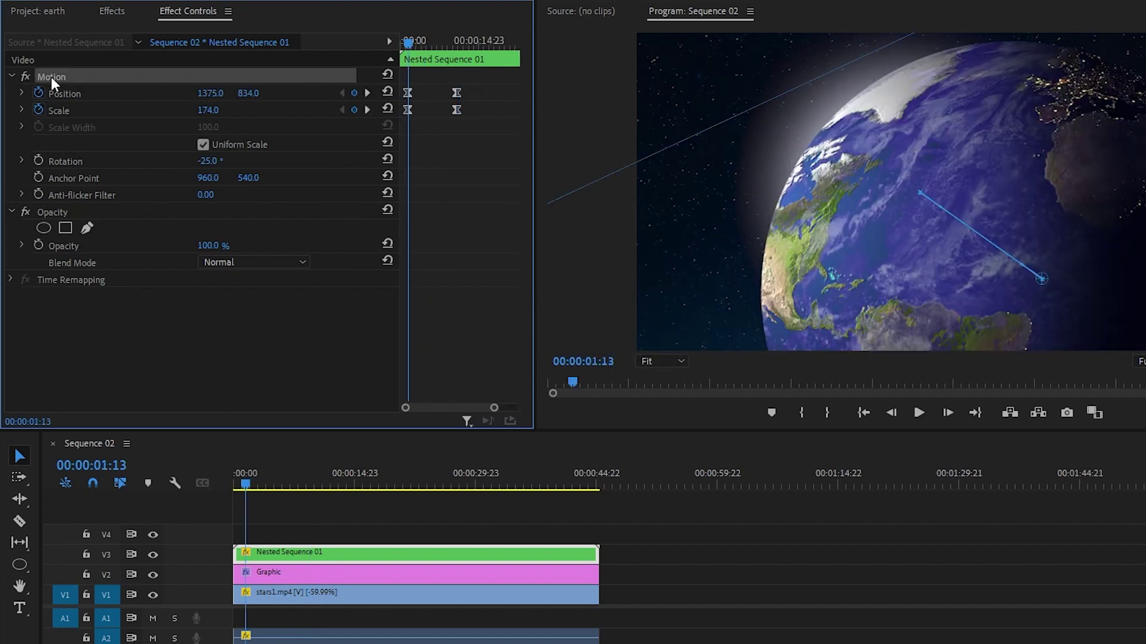
pyautogui.click(260, 579)
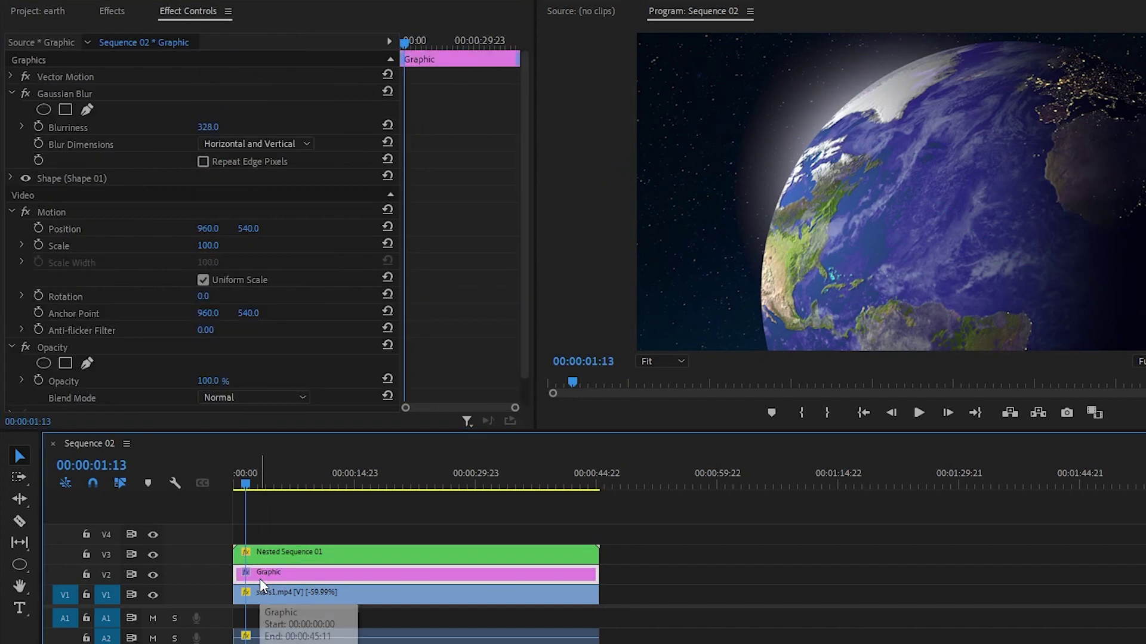